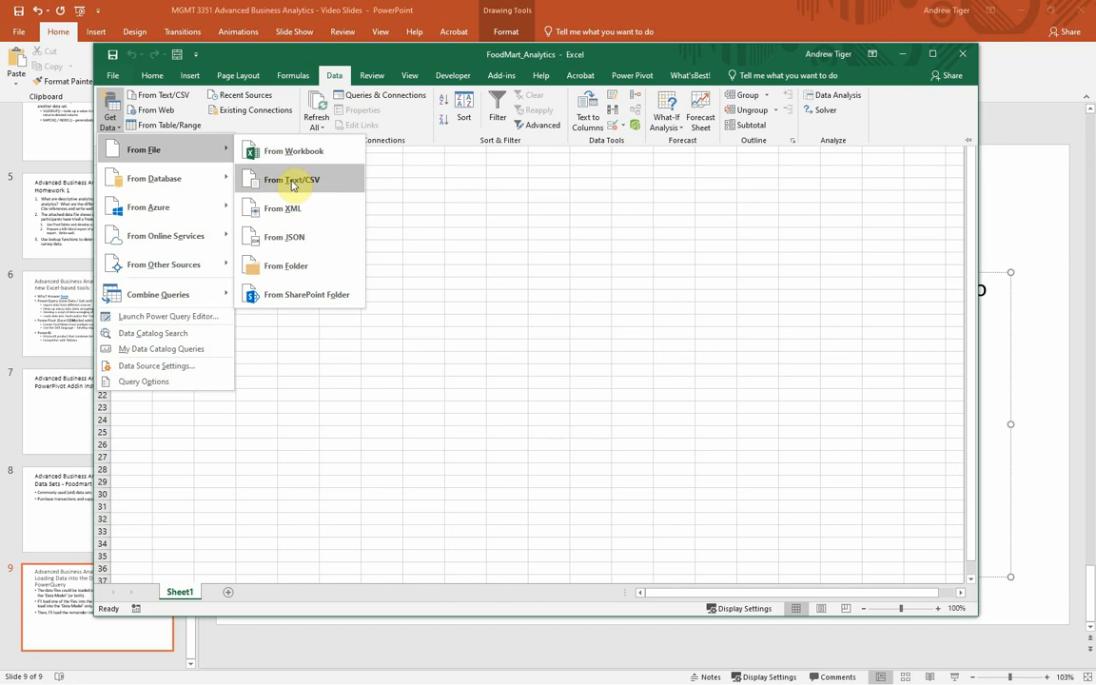
Import Store_Lookup.csv from the FoodMart_CSV_Files folder and open it for editing in the Power Query Editor
{"action": "left_click", "coordinate": [292, 181]}
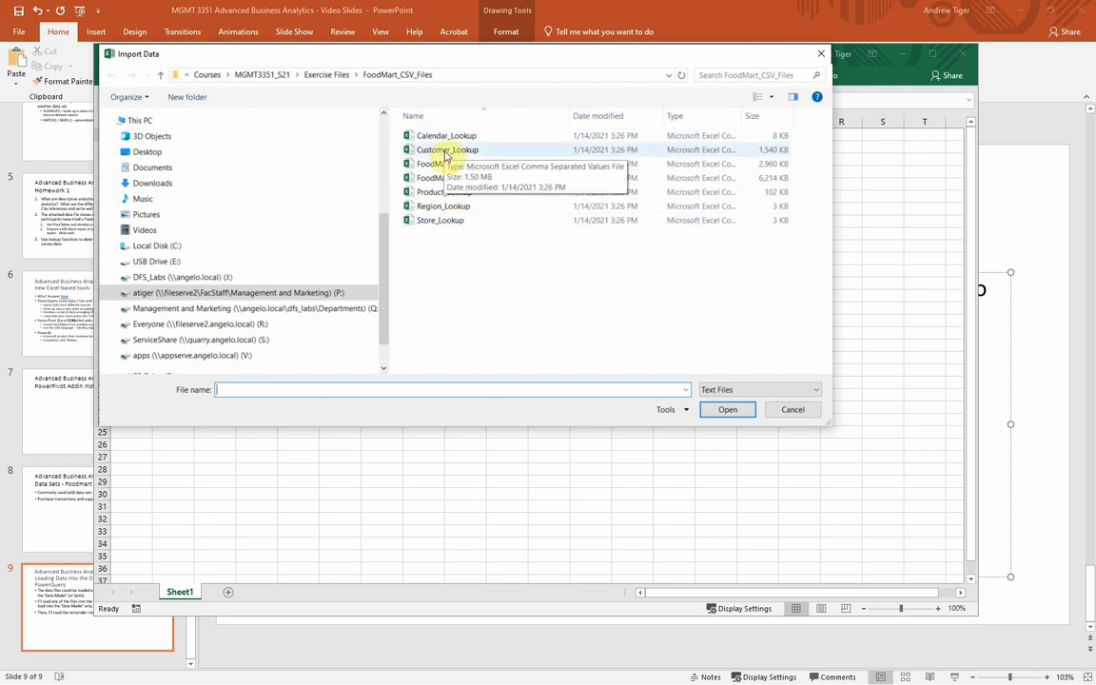
{"action": "double_click", "coordinate": [431, 221]}
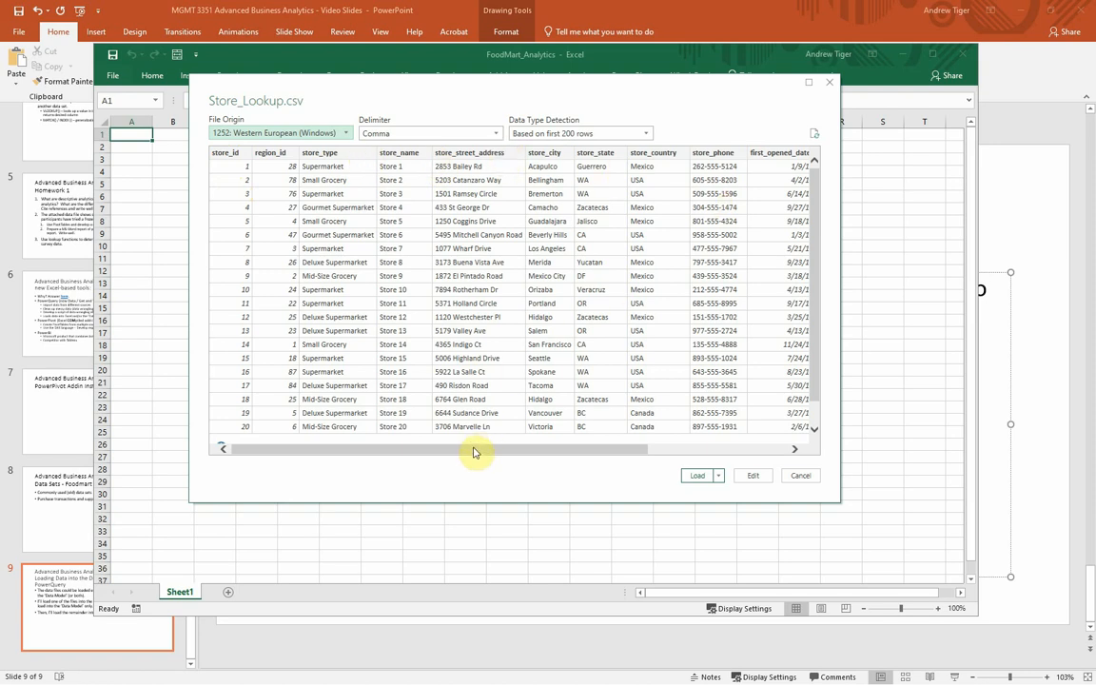
{"action": "left_click_drag", "start_coordinate": [475, 452], "coordinate": [318, 418]}
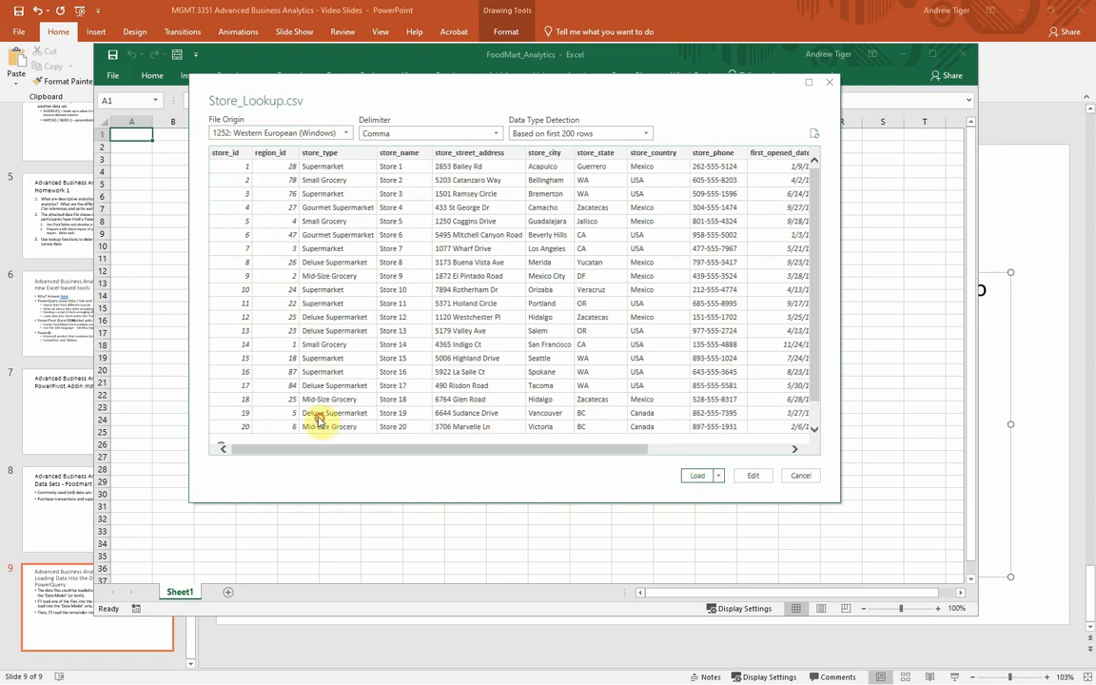
{"action": "left_click", "coordinate": [719, 478]}
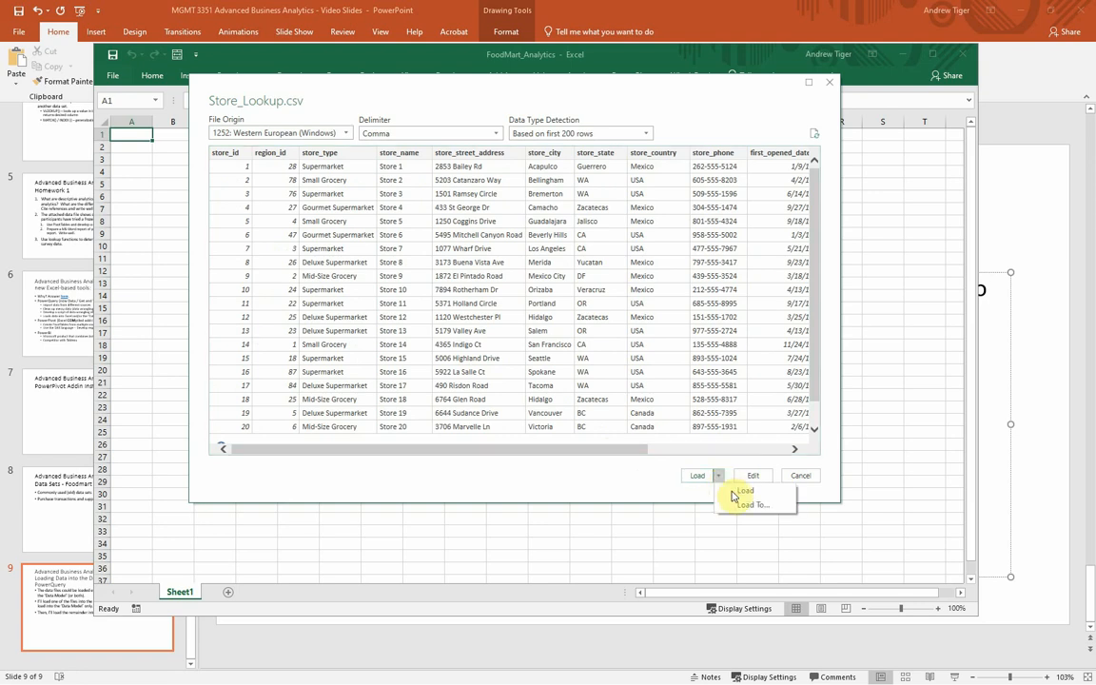
{"action": "left_click", "coordinate": [661, 93]}
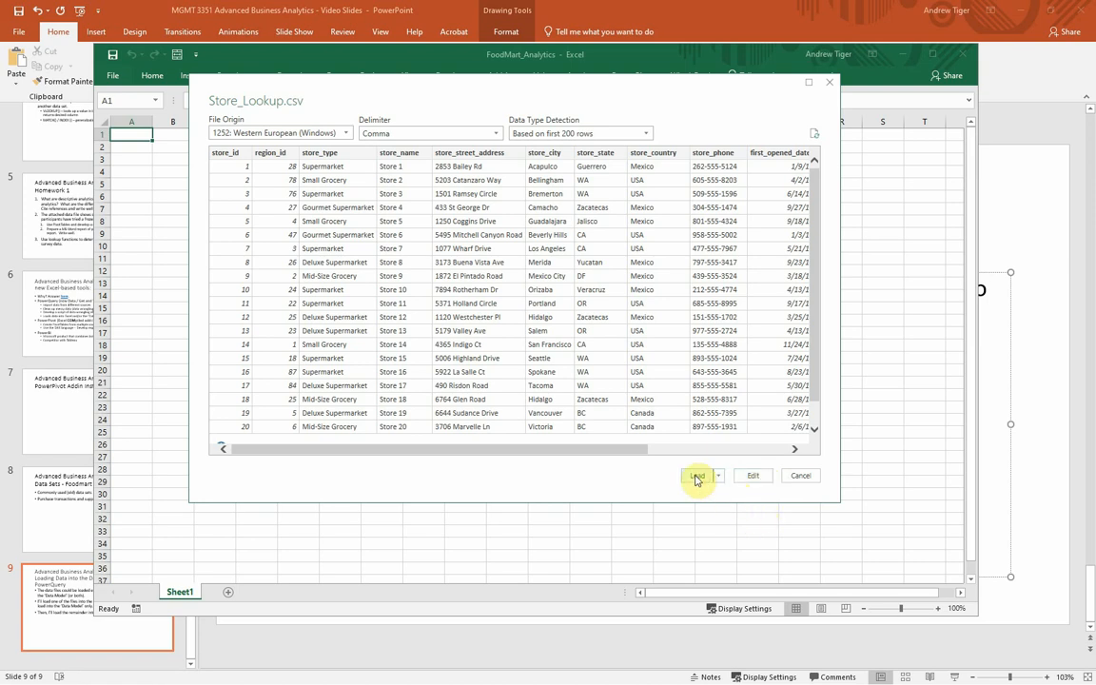
{"action": "left_click", "coordinate": [752, 477]}
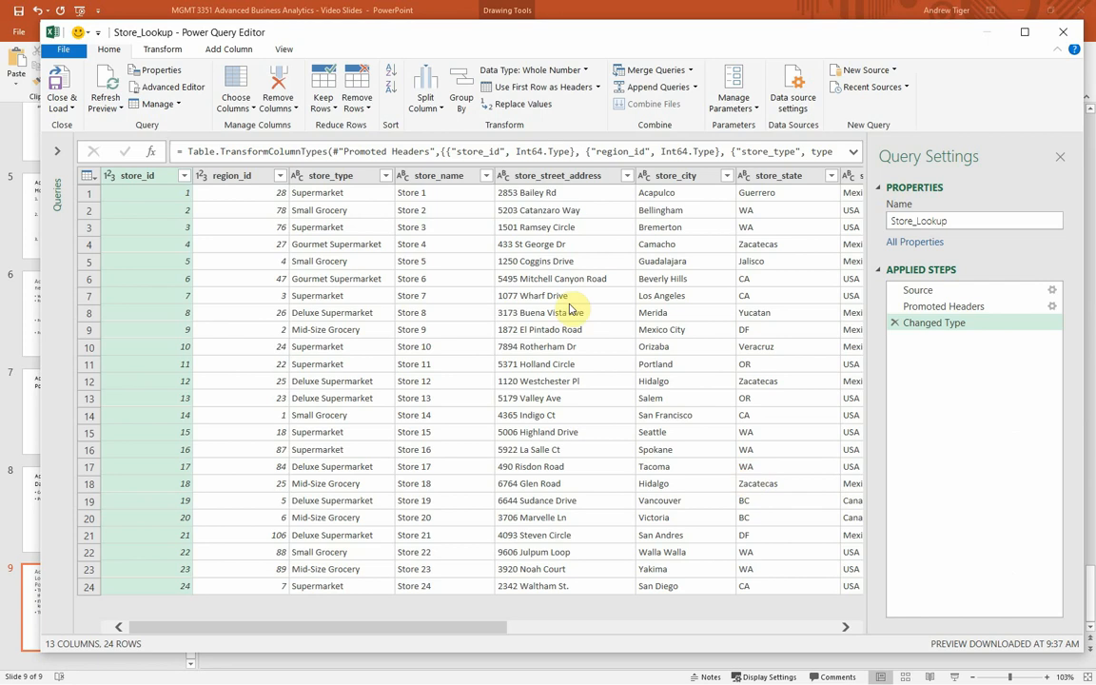
{"action": "left_click", "coordinate": [160, 49]}
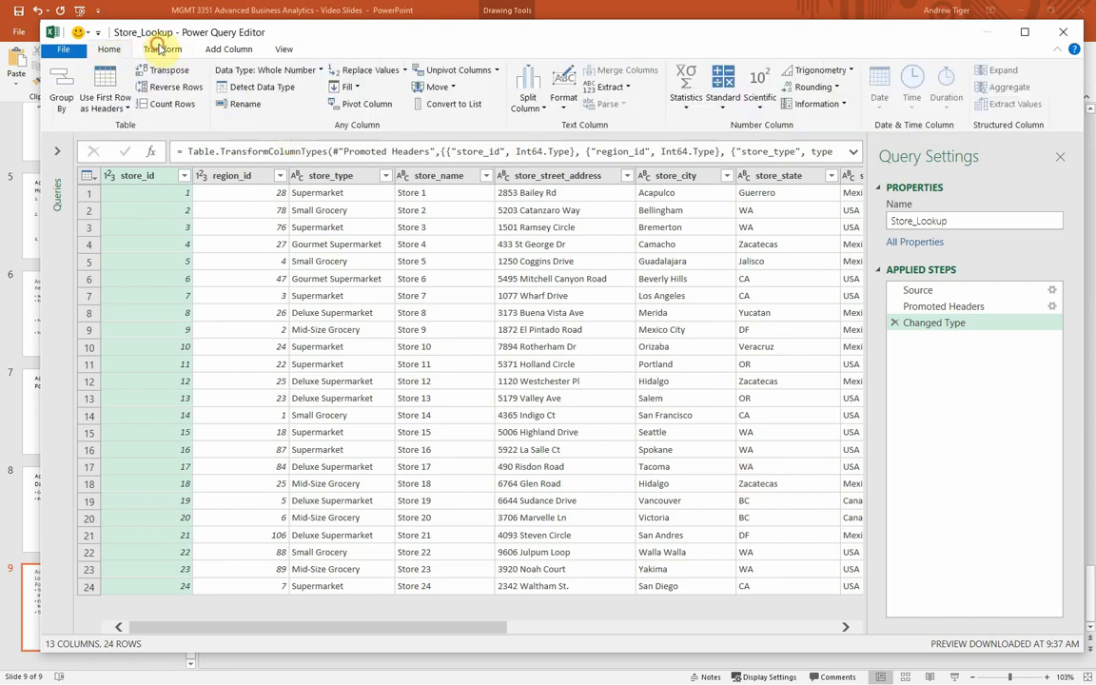
{"action": "left_click", "coordinate": [226, 50]}
{"action": "left_click", "coordinate": [111, 52]}
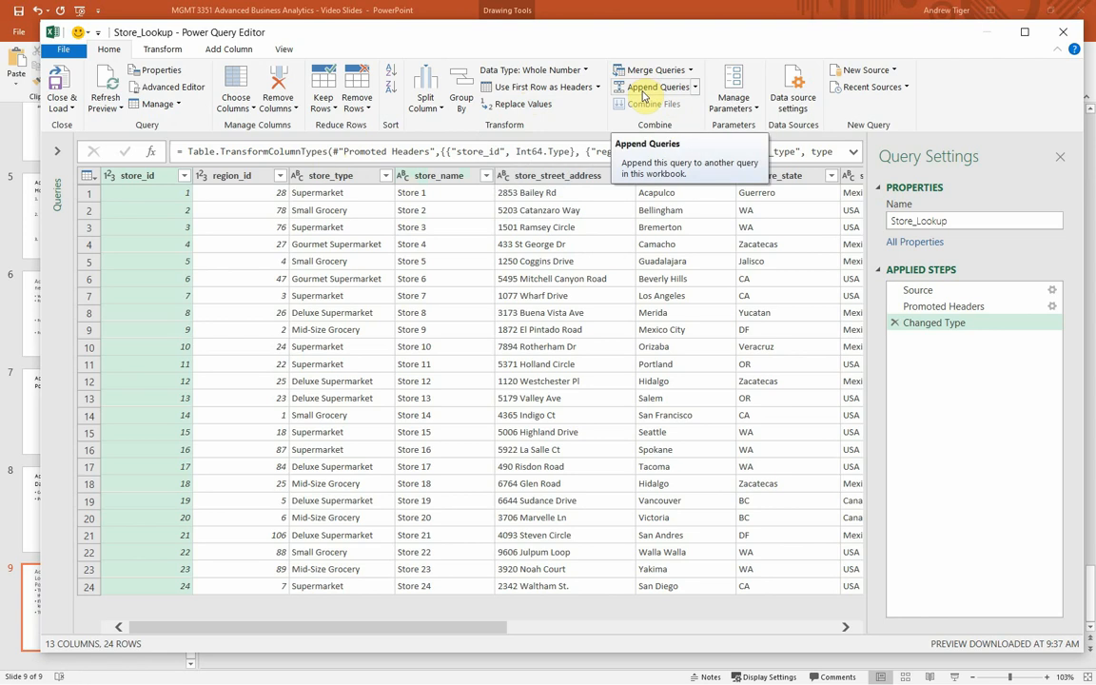
{"action": "left_click", "coordinate": [149, 52]}
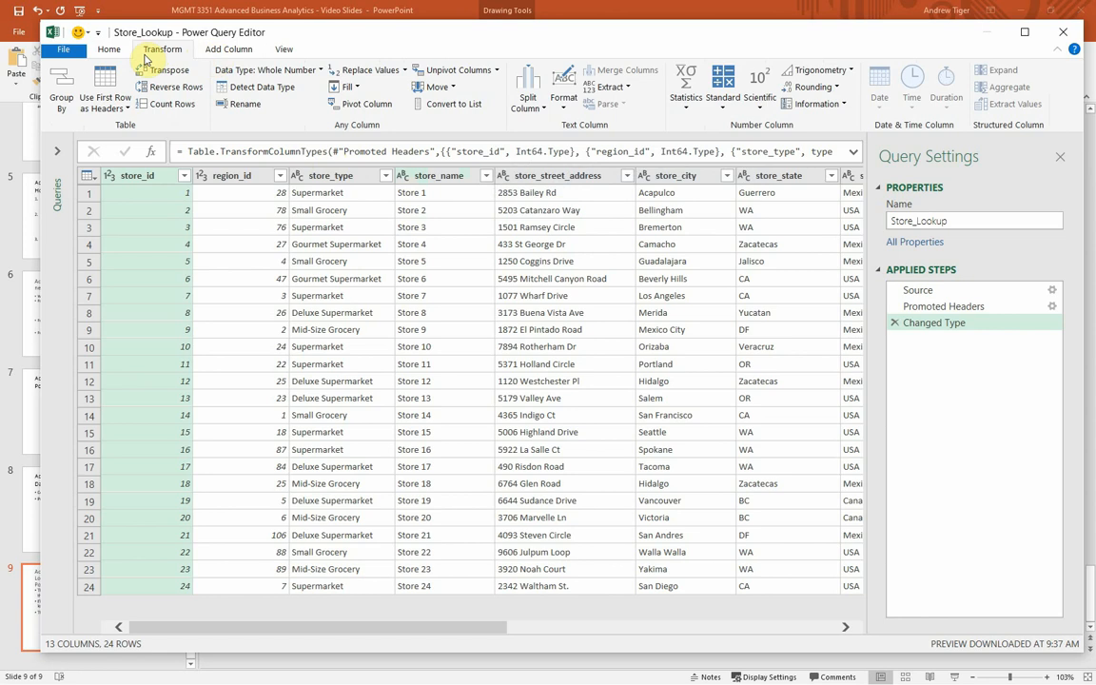
{"action": "left_click", "coordinate": [216, 52]}
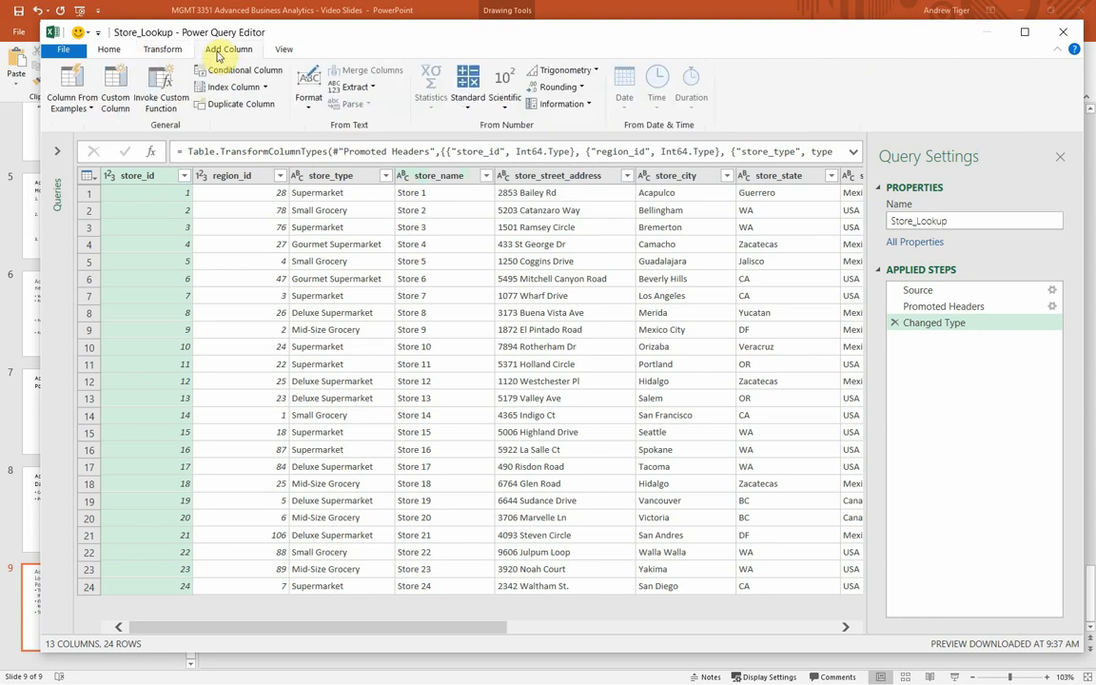
{"action": "left_click", "coordinate": [160, 50]}
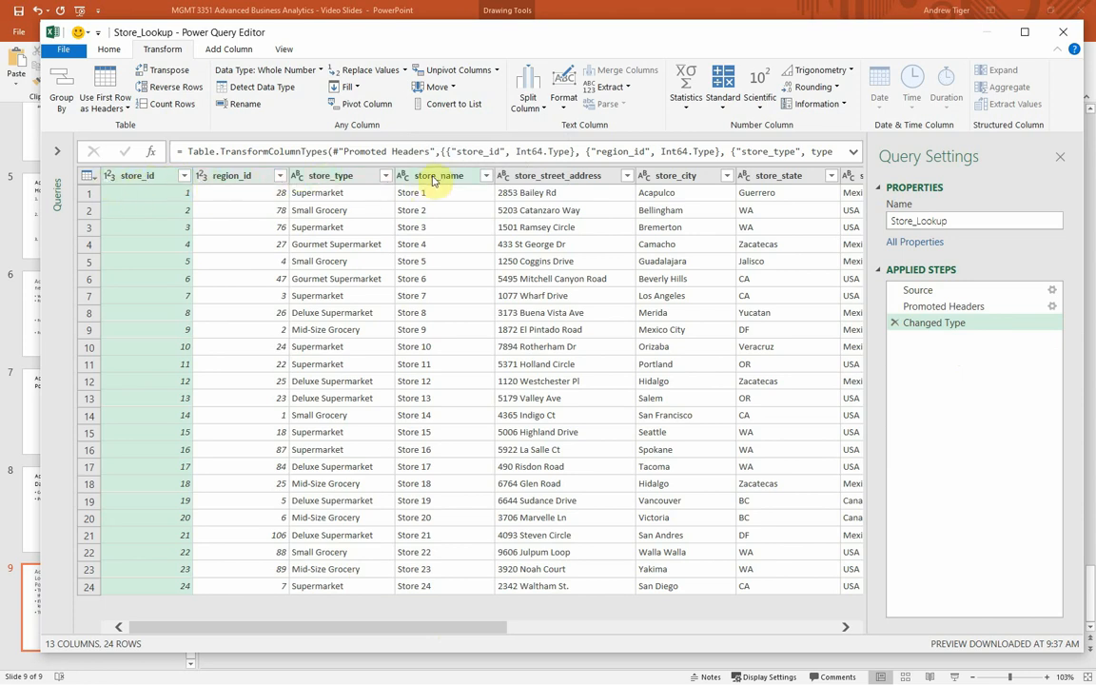
Examine the data type options for store_id and the types assigned to the remaining columns through grocery_sqft
{"action": "right_click", "coordinate": [111, 183]}
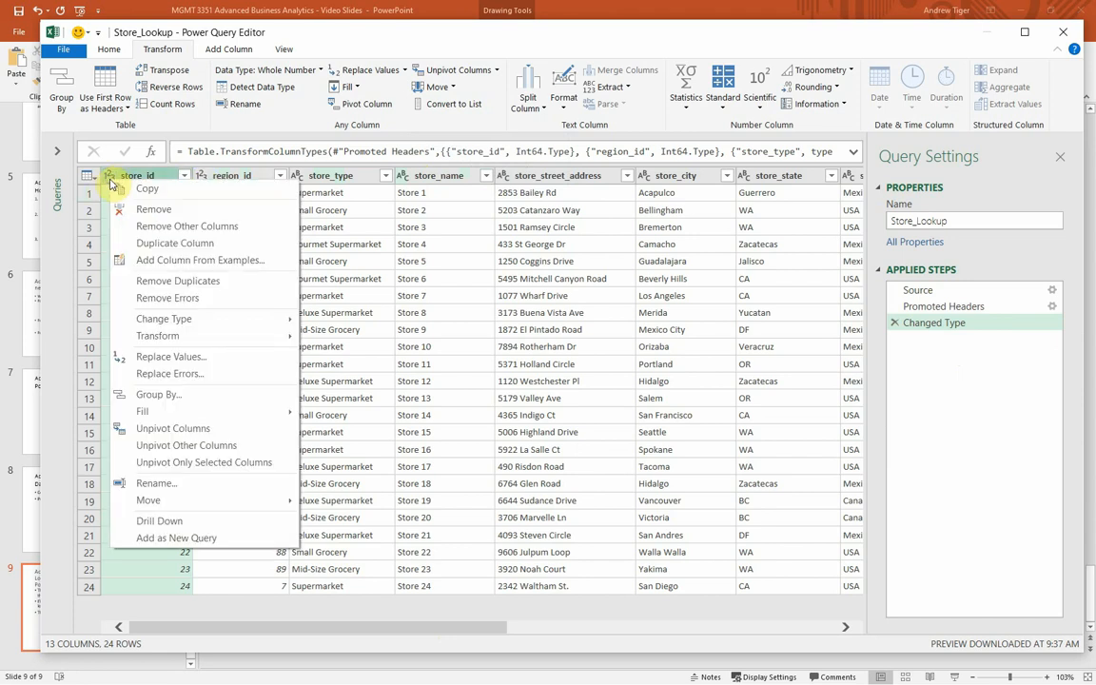
{"action": "left_click", "coordinate": [110, 181]}
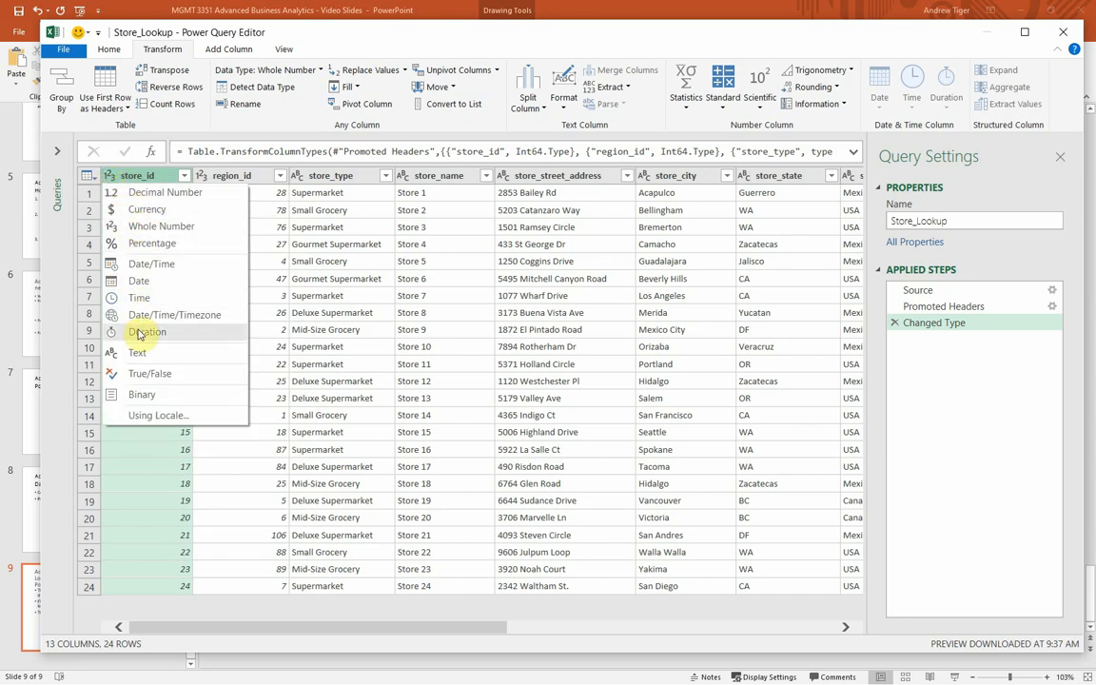
{"action": "left_click", "coordinate": [156, 174]}
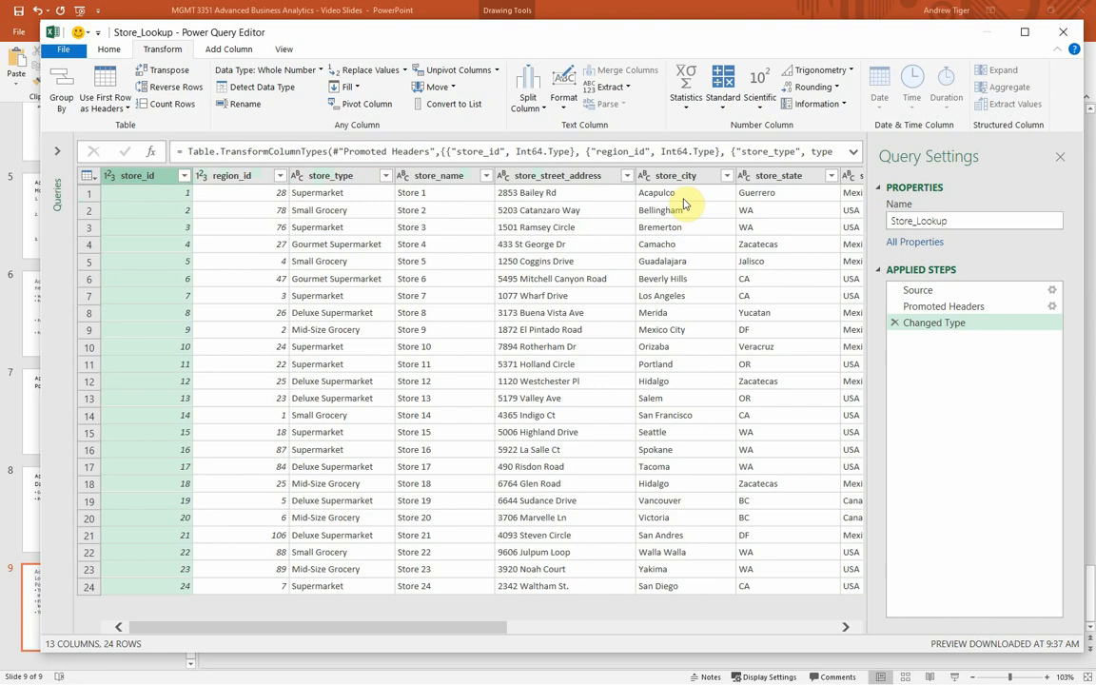
{"action": "left_click_drag", "start_coordinate": [489, 630], "coordinate": [700, 655]}
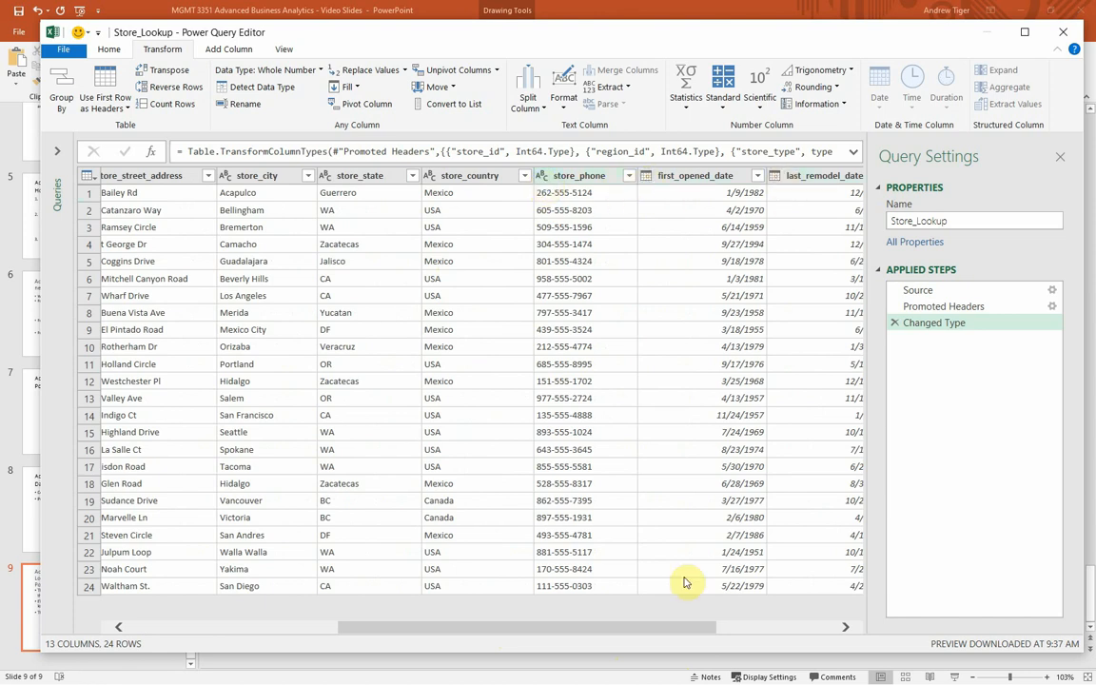
{"action": "left_click_drag", "start_coordinate": [663, 634], "coordinate": [802, 638]}
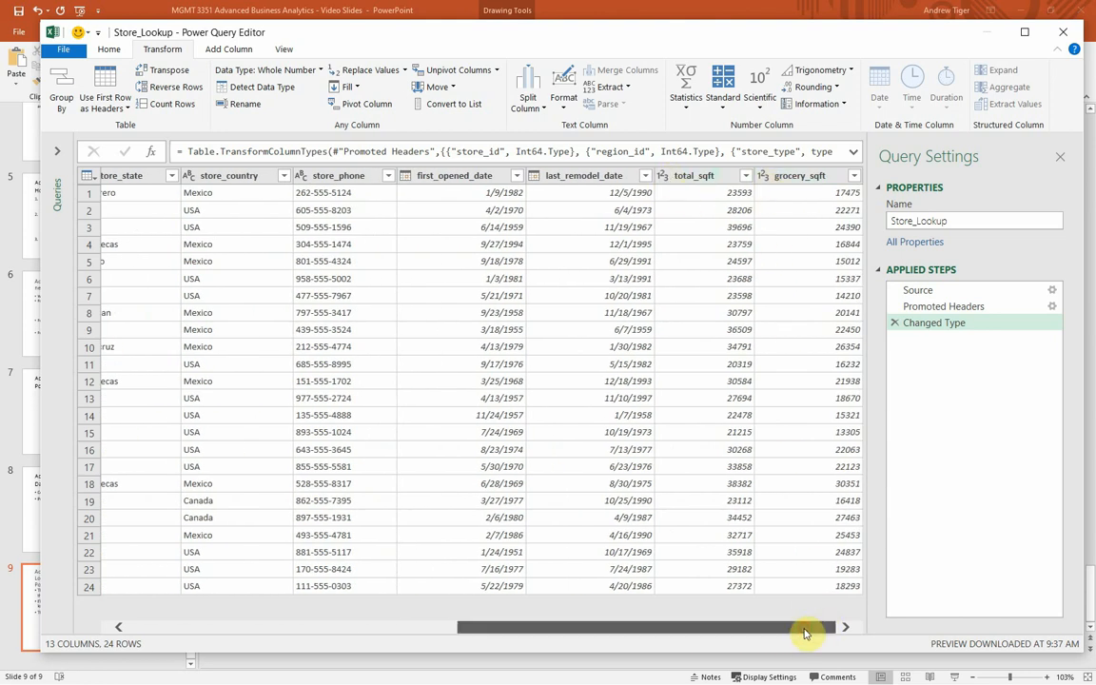
{"action": "left_click_drag", "start_coordinate": [804, 634], "coordinate": [442, 635]}
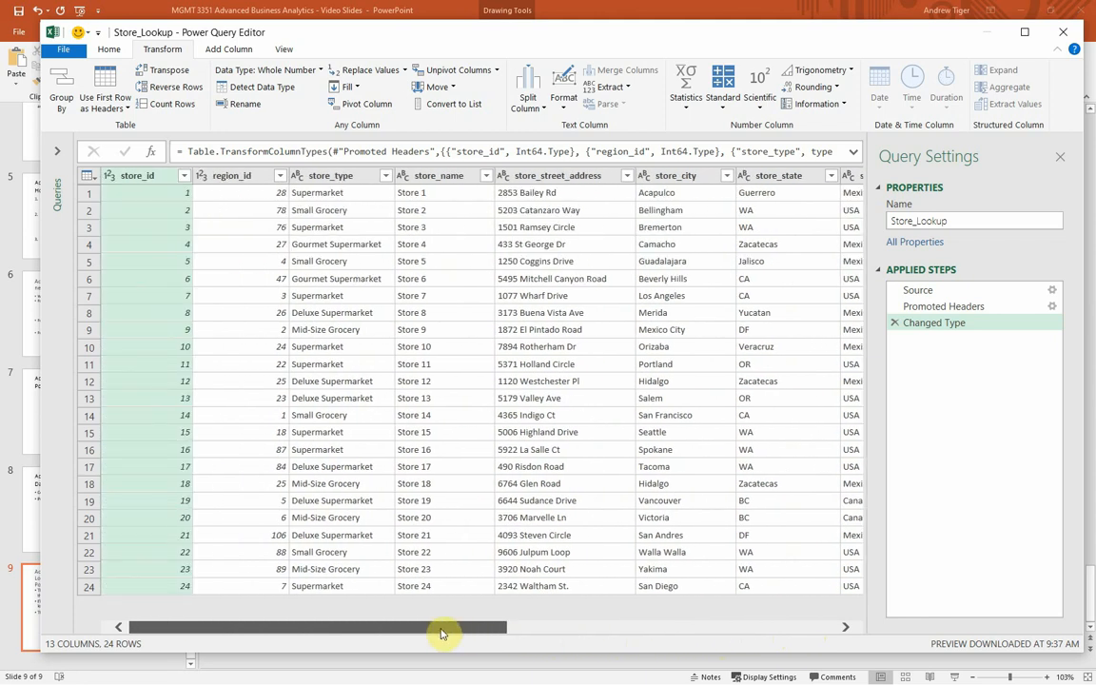
{"action": "left_click", "coordinate": [366, 629]}
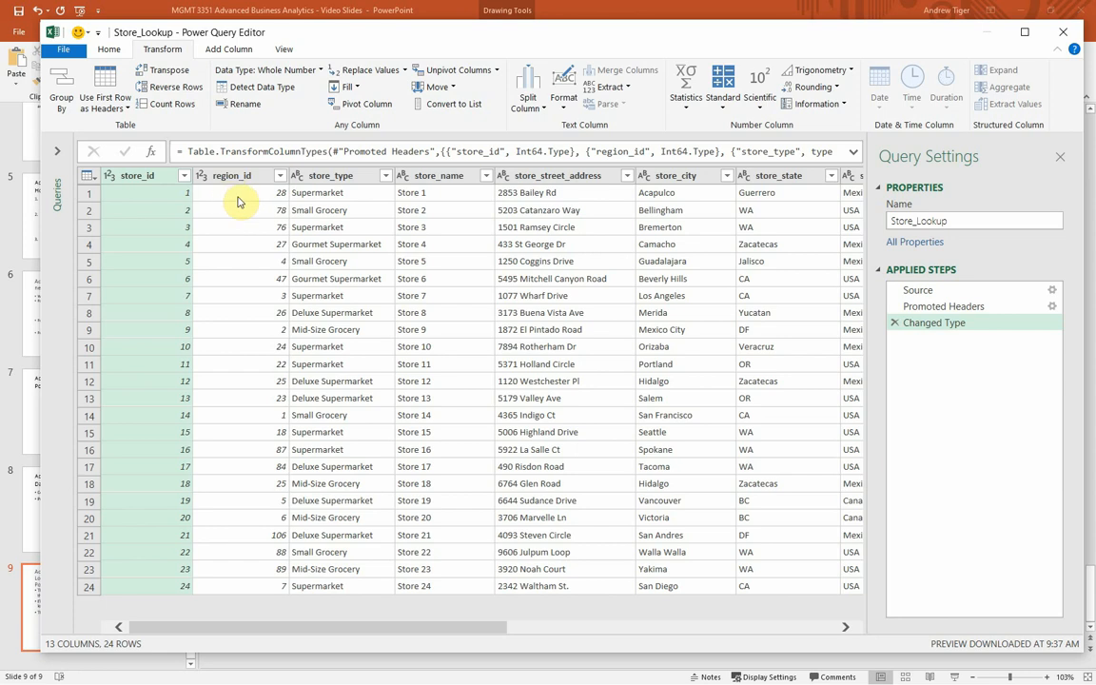
Change the region_id column's data type to Text, replacing the current type conversion
{"action": "left_click", "coordinate": [201, 176]}
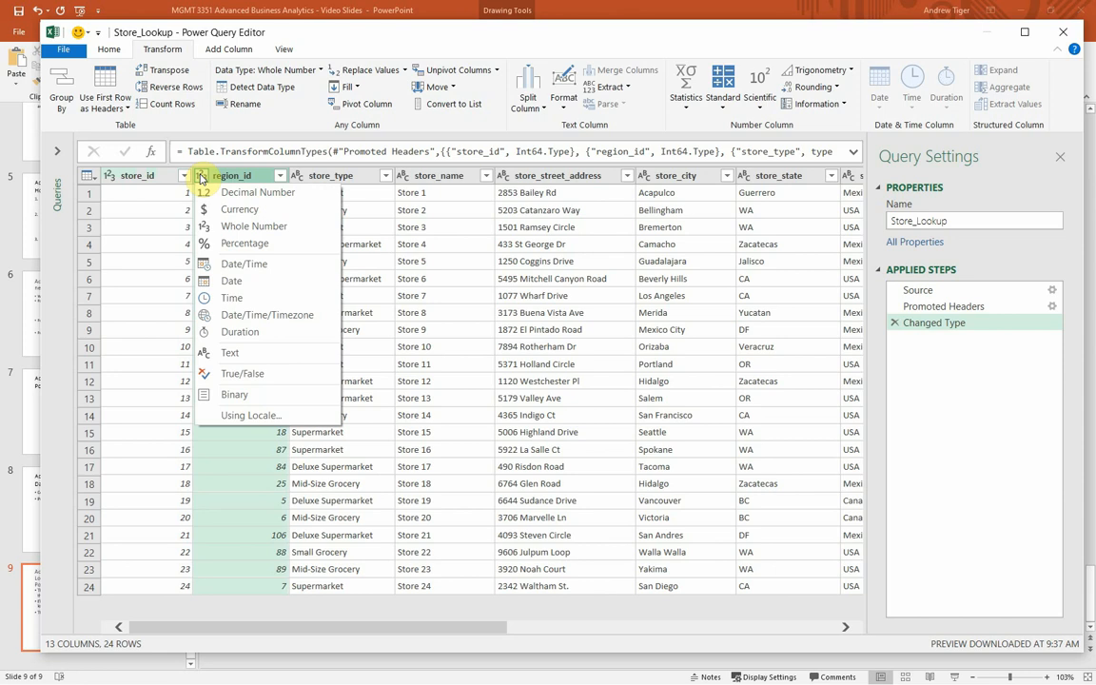
{"action": "left_click", "coordinate": [226, 354]}
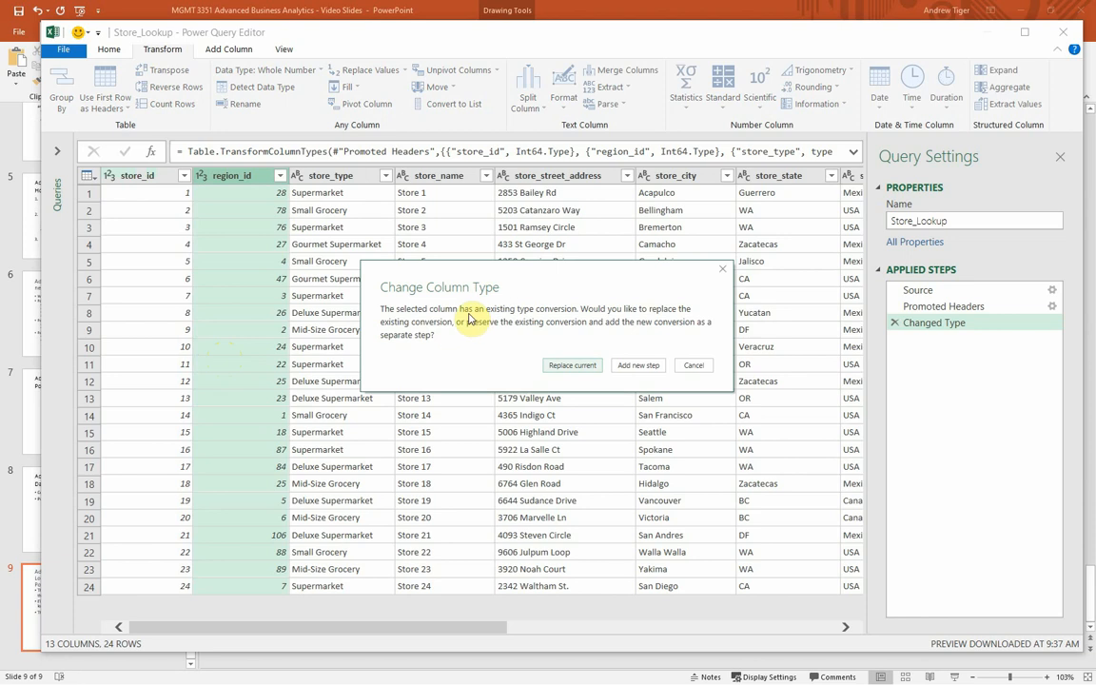
{"action": "left_click", "coordinate": [571, 366]}
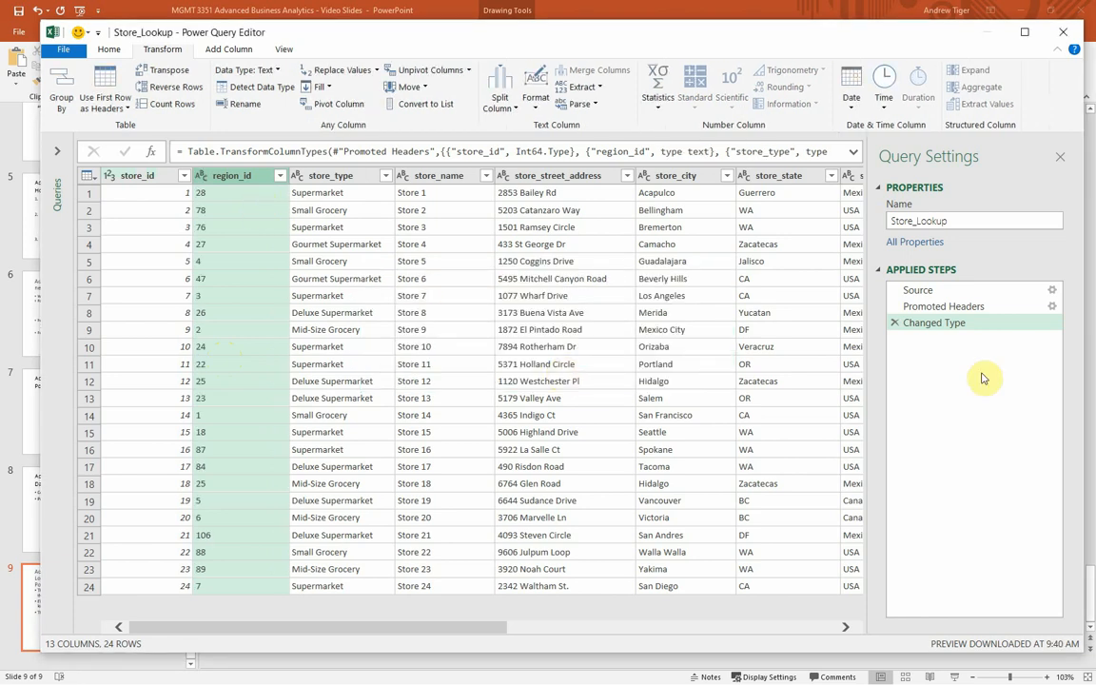
Inspect the full formula of the Changed Type step and check the query's name
{"action": "left_click", "coordinate": [963, 328]}
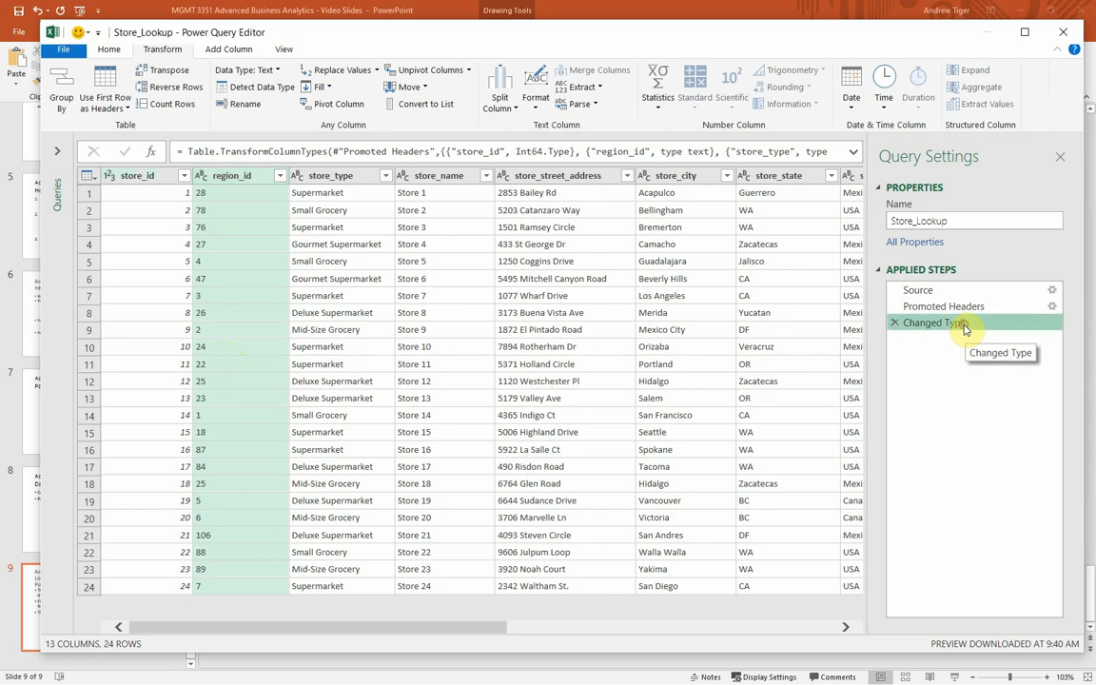
{"action": "left_click", "coordinate": [854, 153]}
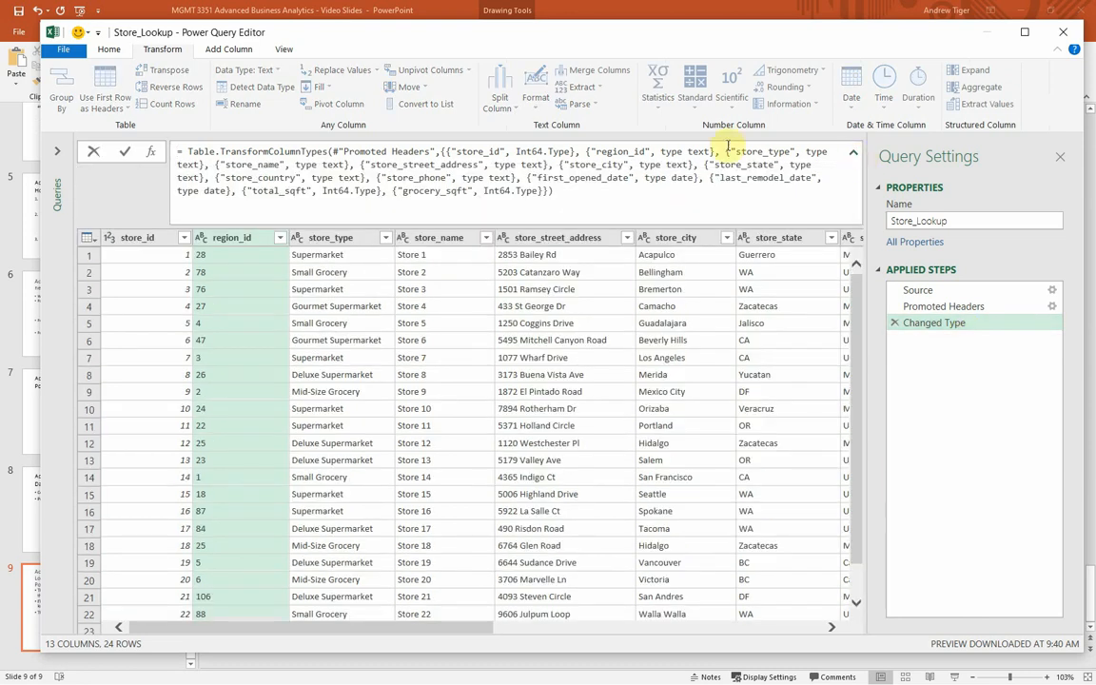
{"action": "left_click", "coordinate": [964, 378]}
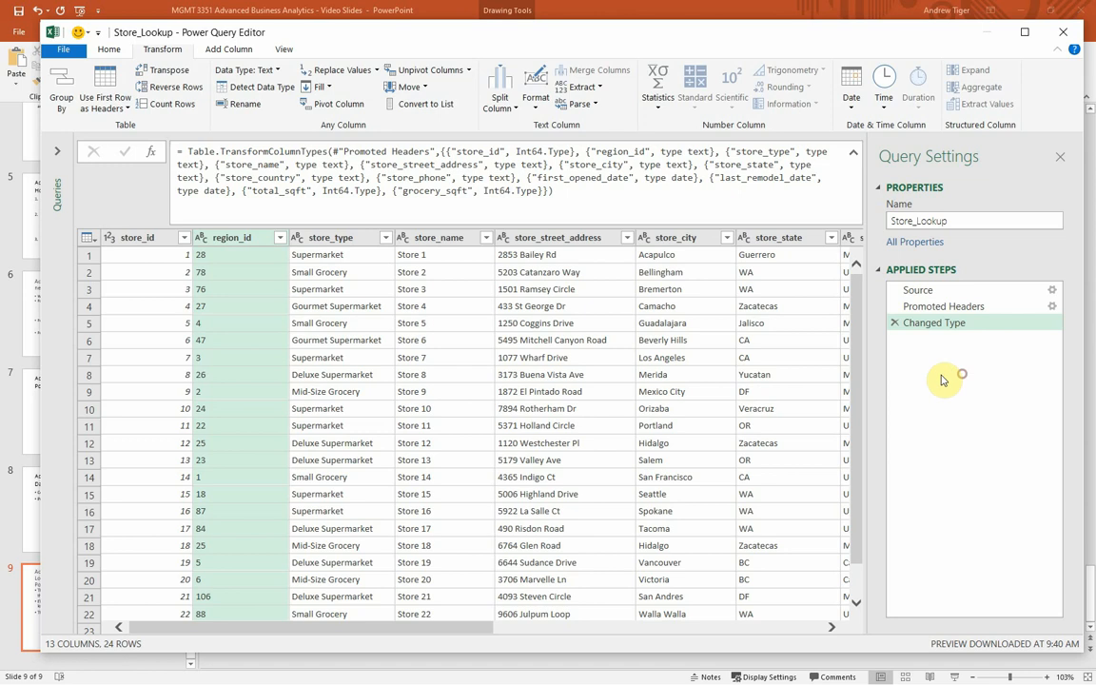
{"action": "left_click", "coordinate": [852, 153]}
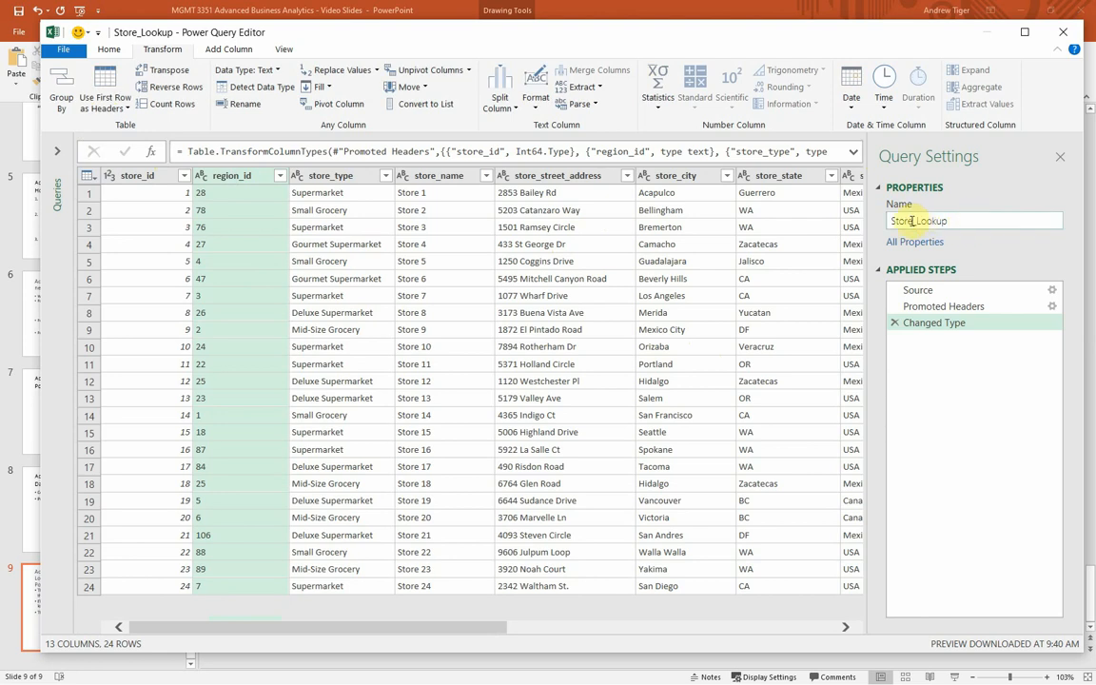
{"action": "left_click", "coordinate": [966, 220]}
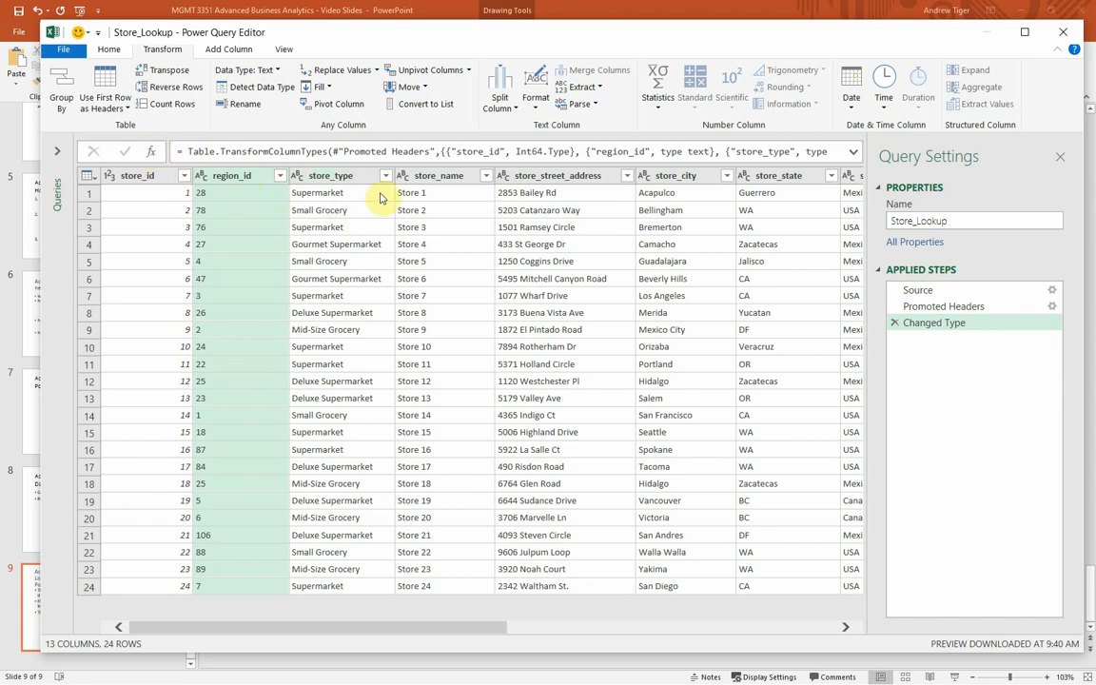
Close the query editor with Close & Load To and bring up the import options for the store data
{"action": "left_click", "coordinate": [108, 49]}
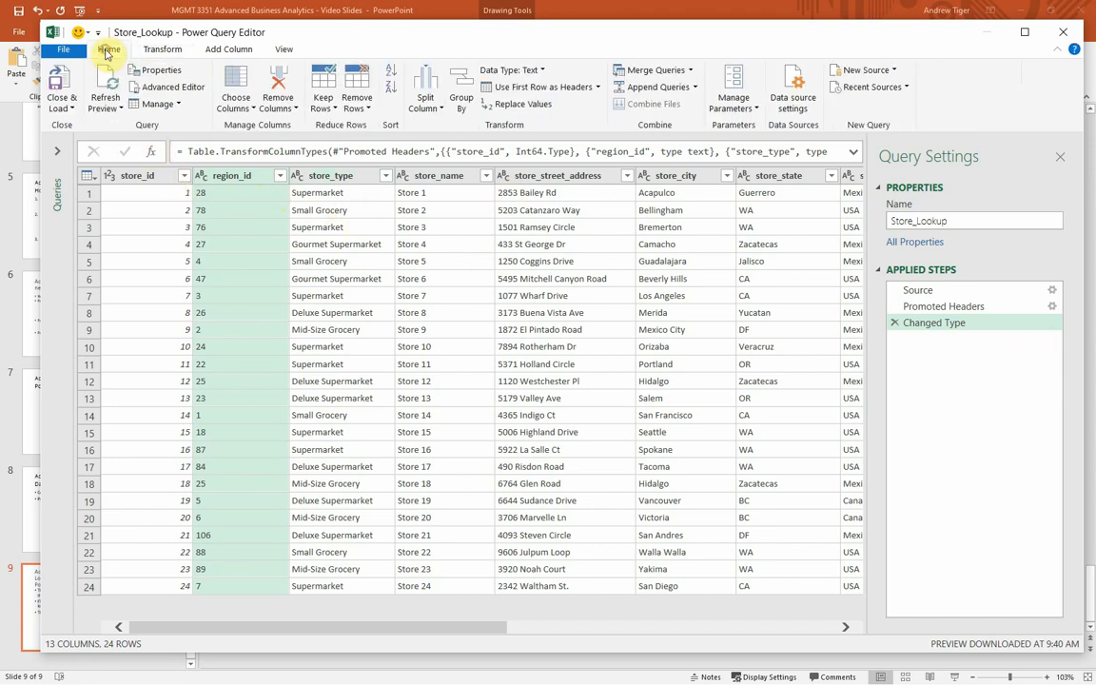
{"action": "left_click", "coordinate": [68, 111]}
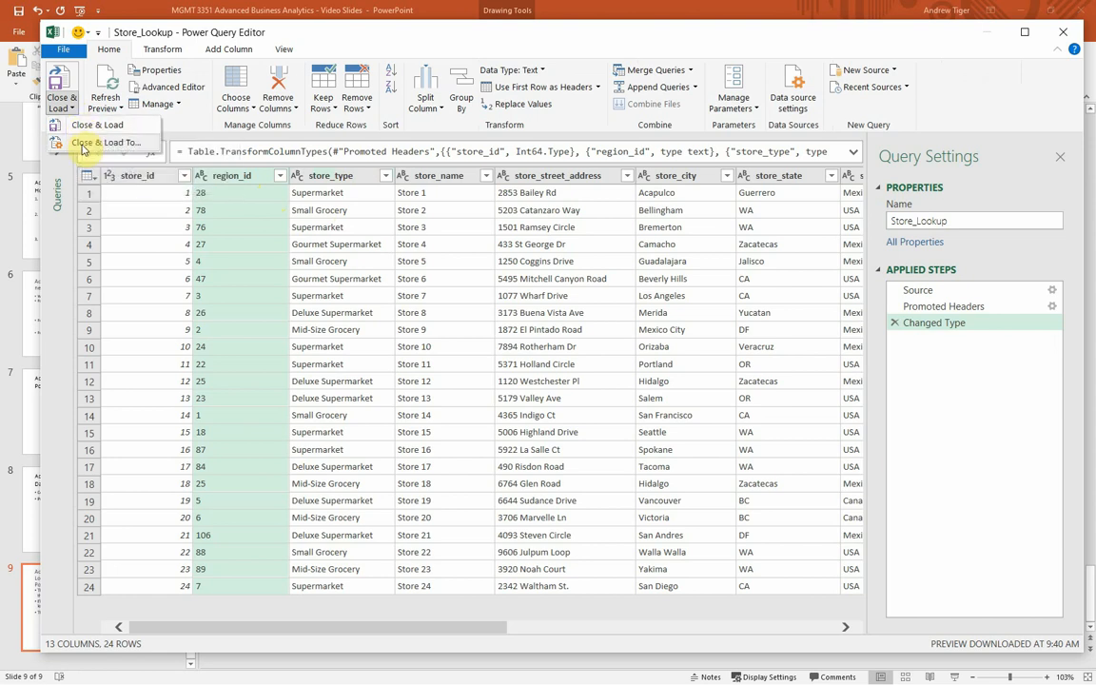
{"action": "left_click", "coordinate": [81, 148]}
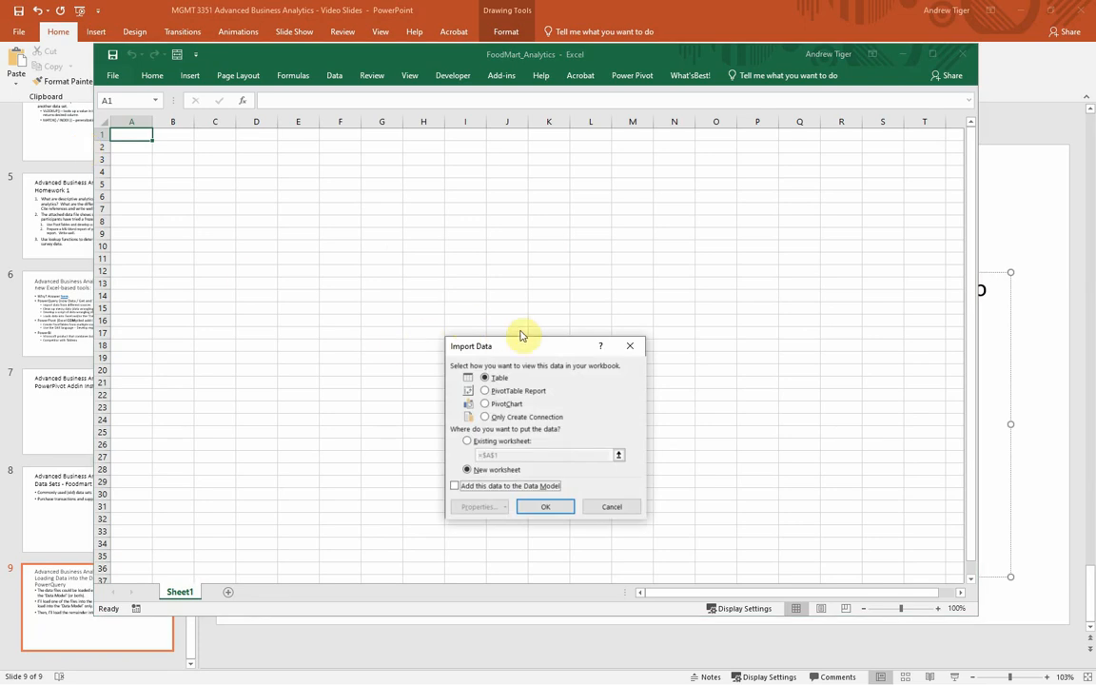
{"action": "left_click_drag", "start_coordinate": [528, 347], "coordinate": [491, 292]}
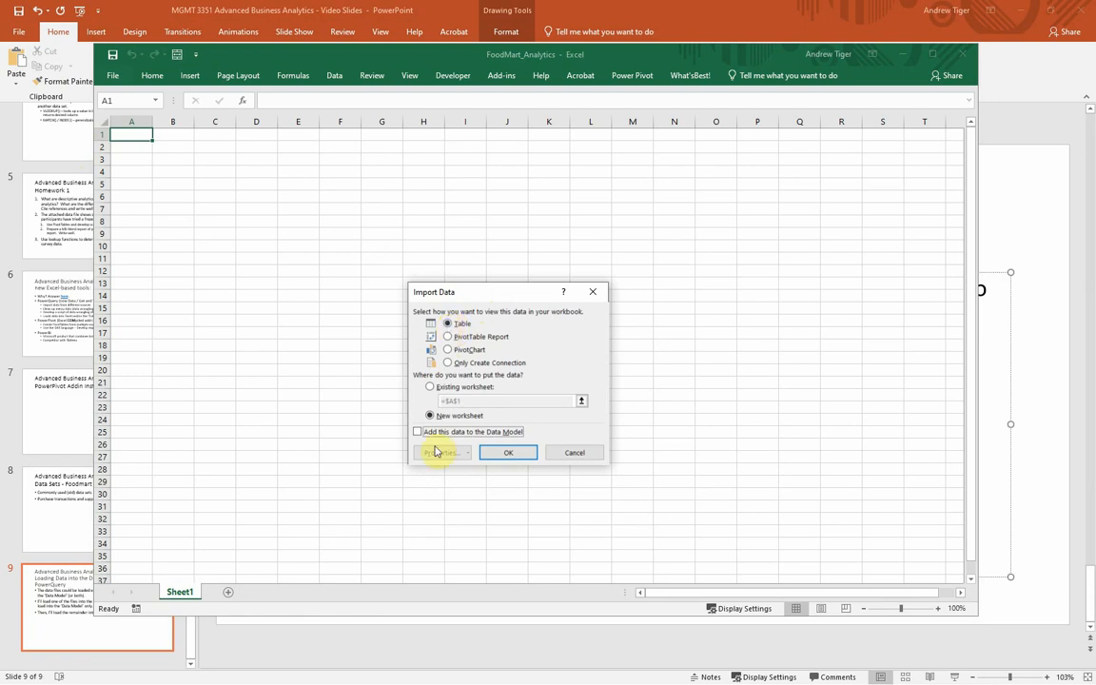
{"action": "left_click", "coordinate": [417, 433]}
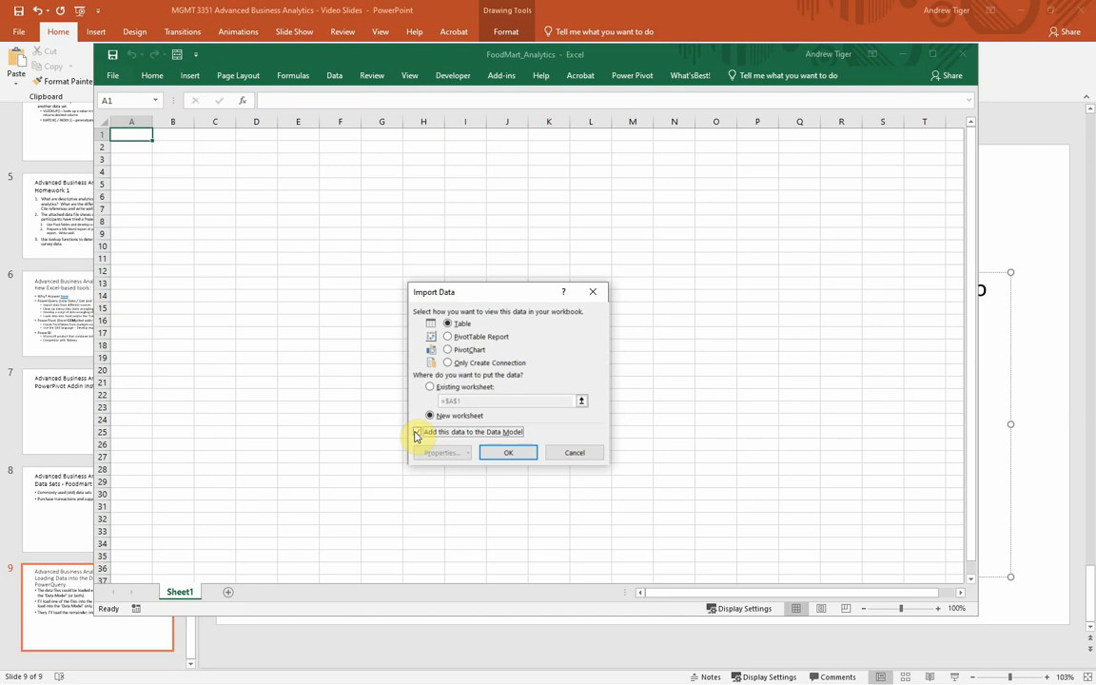
{"action": "left_click", "coordinate": [448, 363]}
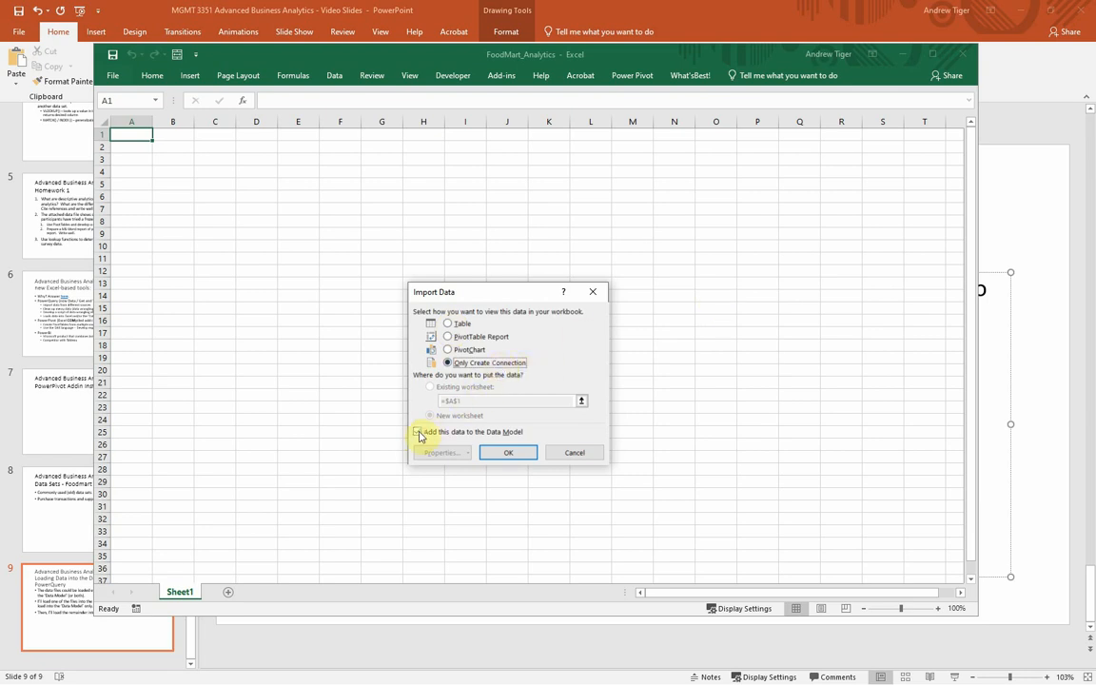
{"action": "left_click", "coordinate": [419, 433]}
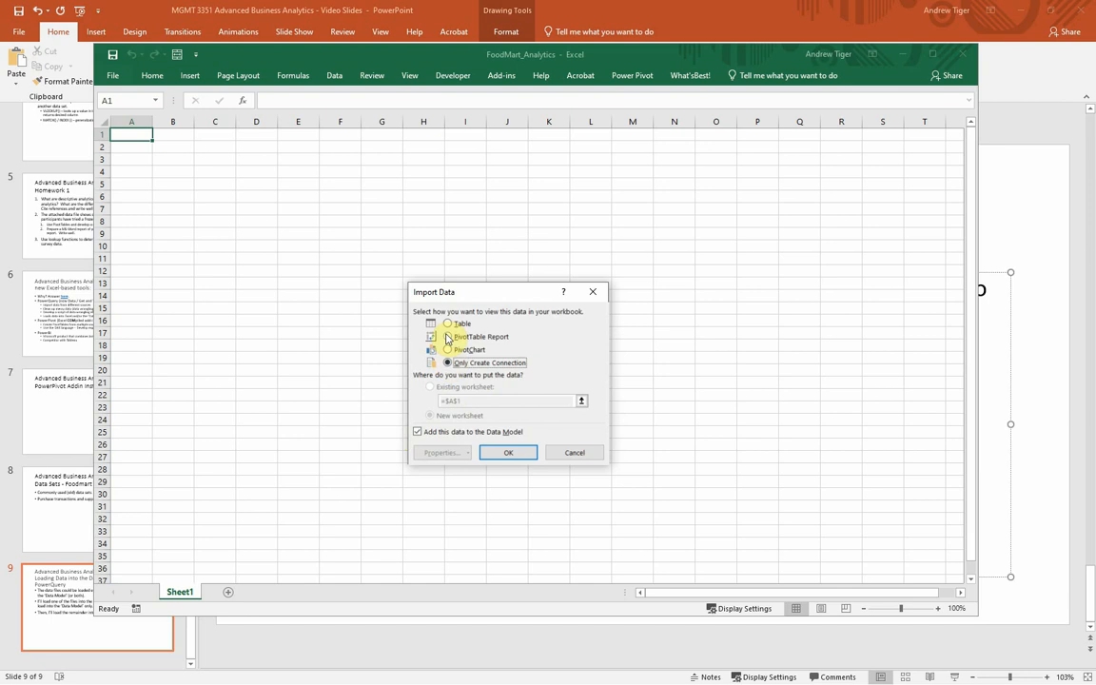
{"action": "left_click", "coordinate": [447, 323]}
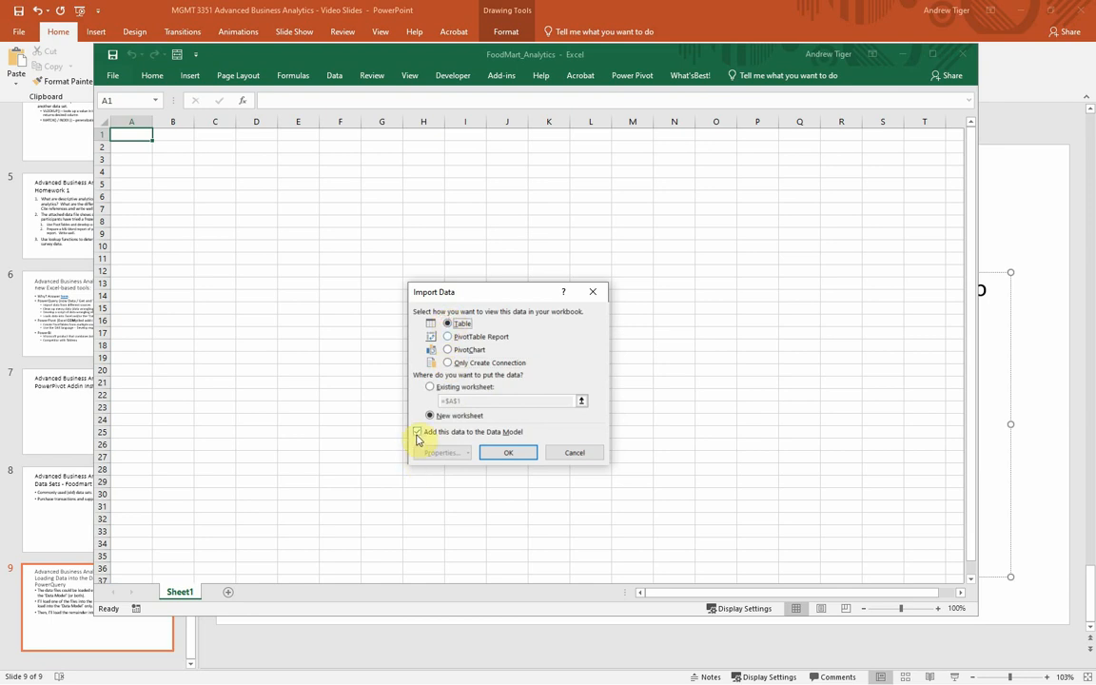
{"action": "left_click", "coordinate": [416, 433]}
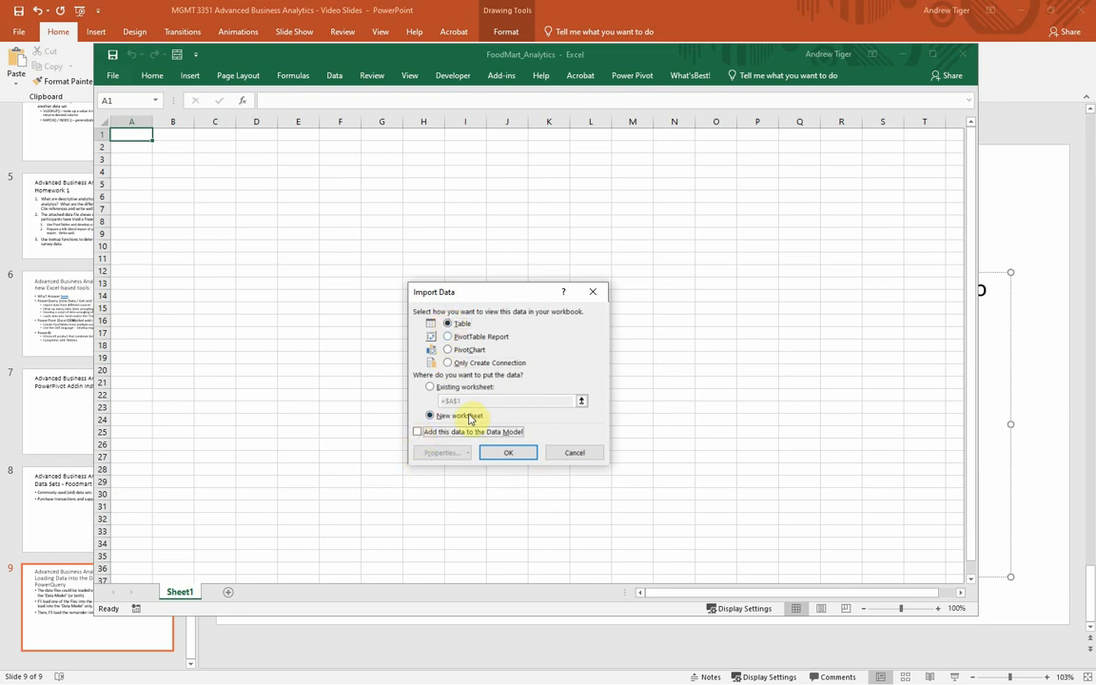
Load the store data as a table in a new worksheet
{"action": "left_click", "coordinate": [495, 454]}
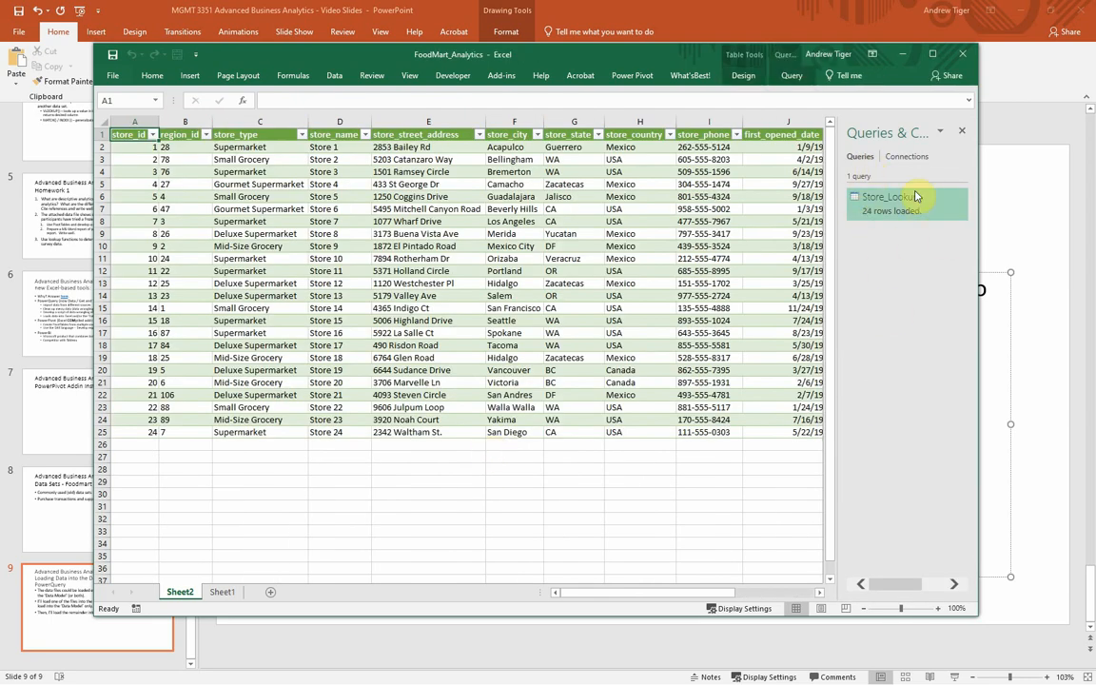
{"action": "mouse_move", "coordinate": [916, 196]}
{"action": "left_click", "coordinate": [683, 530]}
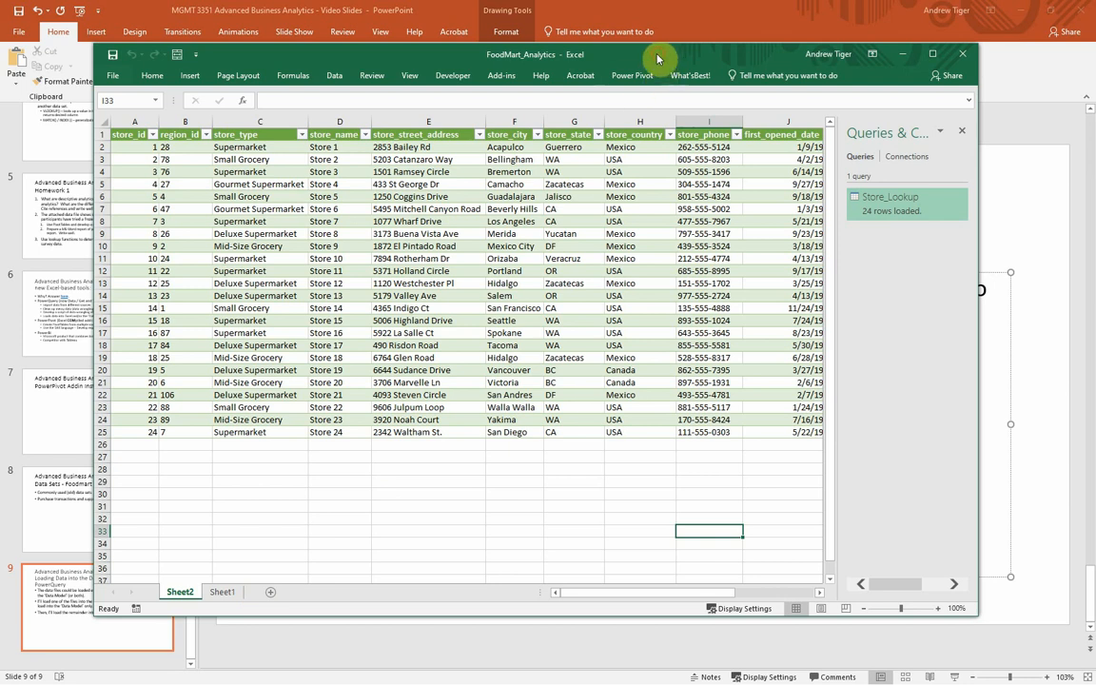
Widen the workbook window and examine the loaded store columns and the Store_Lookup query's preview details
{"action": "left_click_drag", "start_coordinate": [658, 55], "coordinate": [606, 62]}
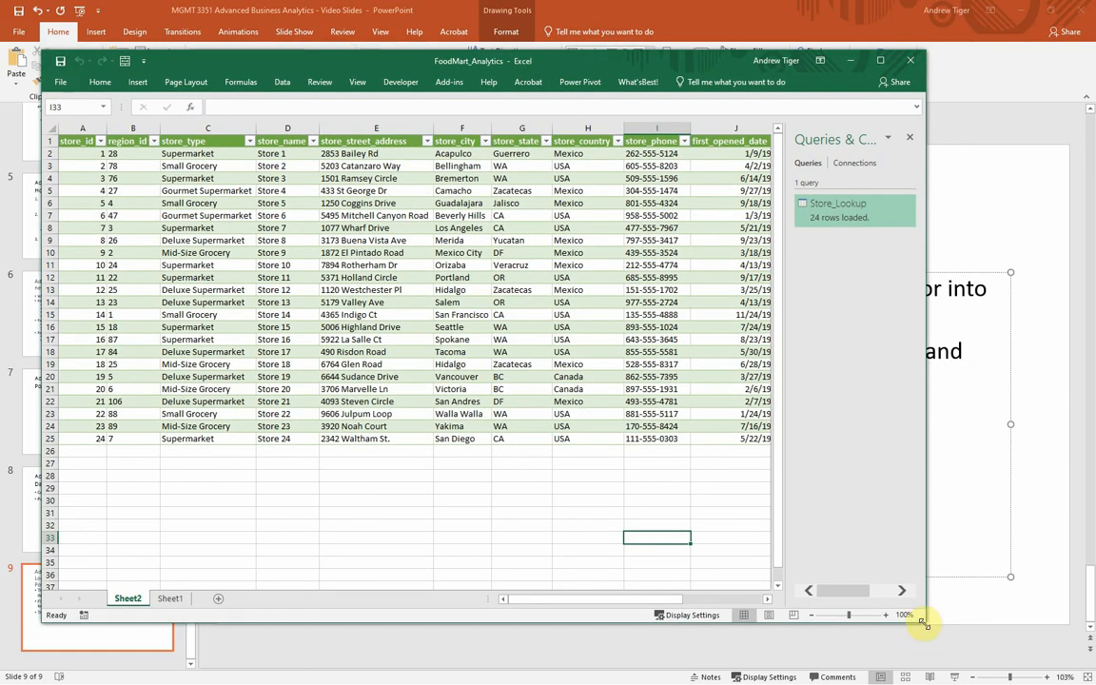
{"action": "left_click_drag", "start_coordinate": [925, 623], "coordinate": [1084, 627]}
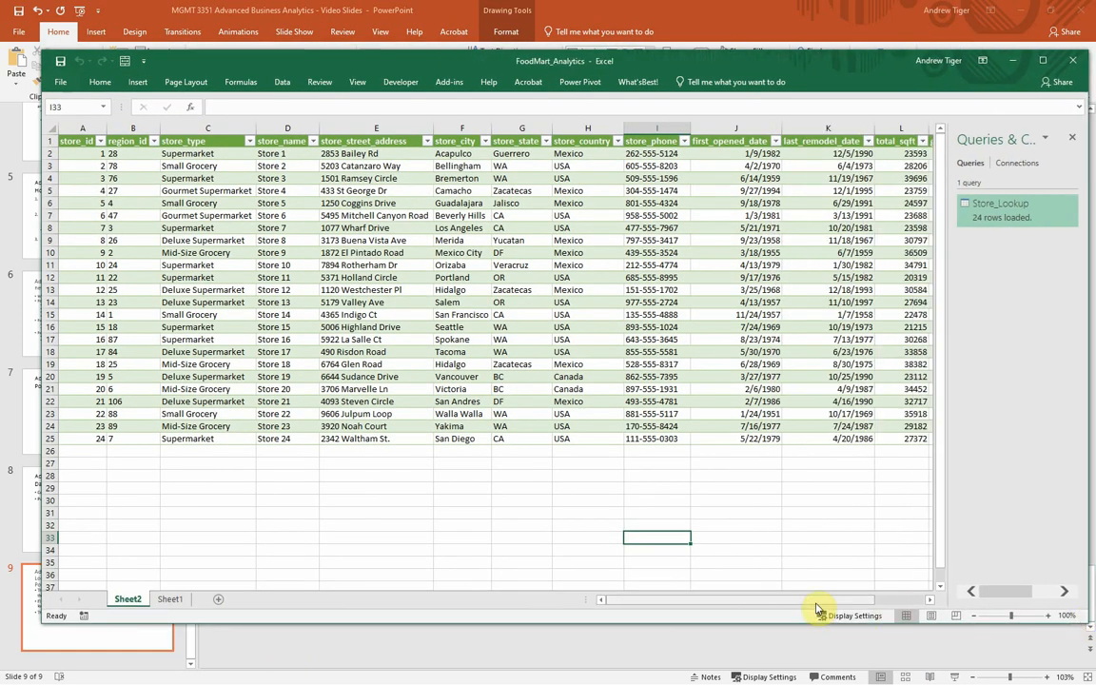
{"action": "left_click_drag", "start_coordinate": [816, 602], "coordinate": [697, 605]}
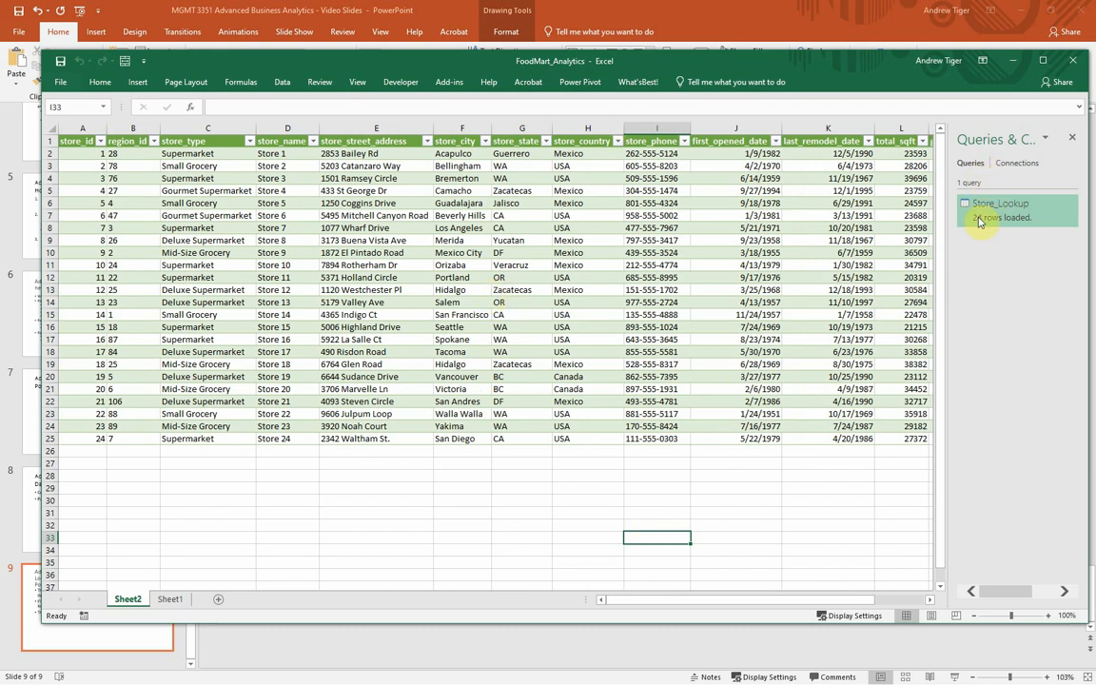
{"action": "mouse_move", "coordinate": [986, 217]}
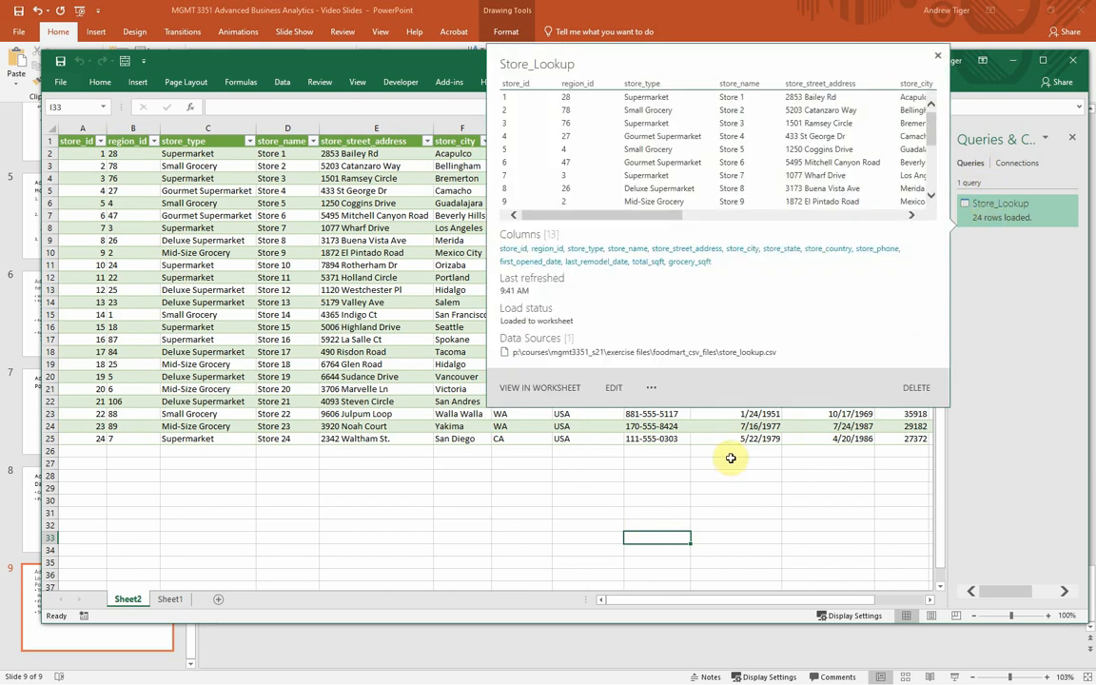
{"action": "left_click", "coordinate": [587, 498]}
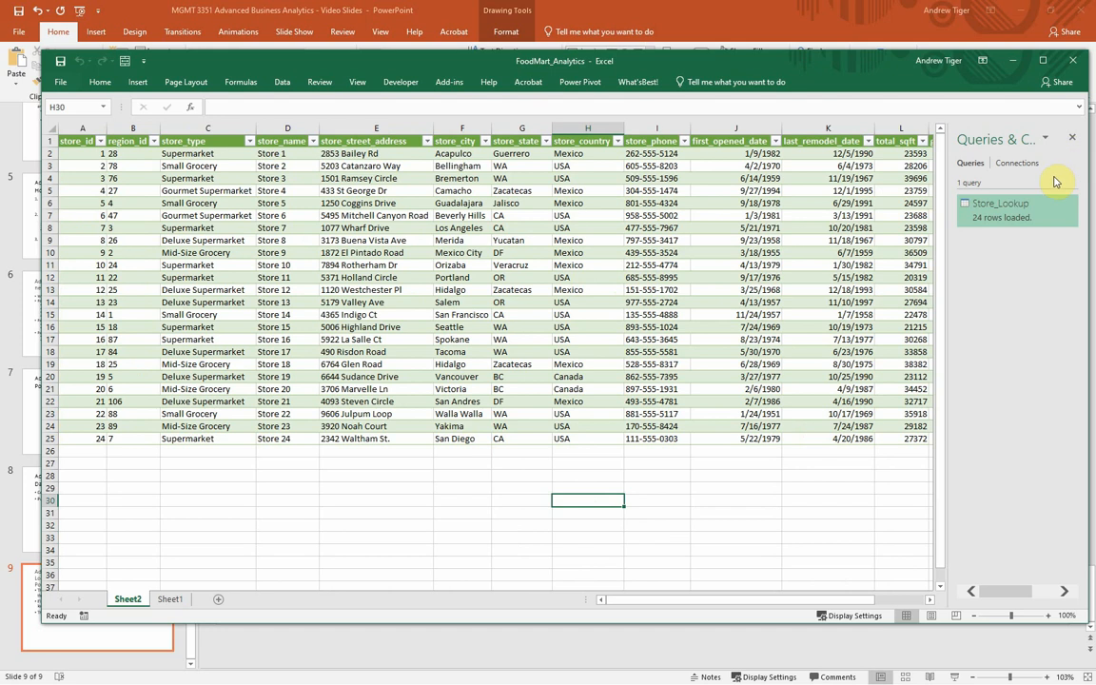
{"action": "left_click", "coordinate": [278, 82]}
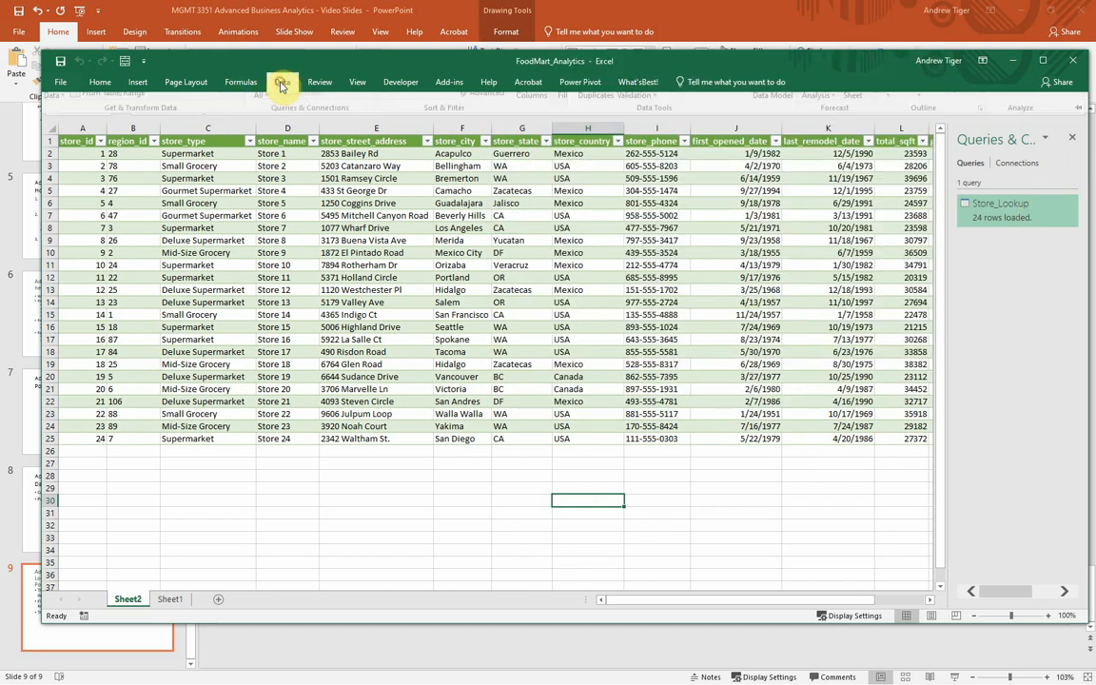
{"action": "left_click", "coordinate": [54, 133]}
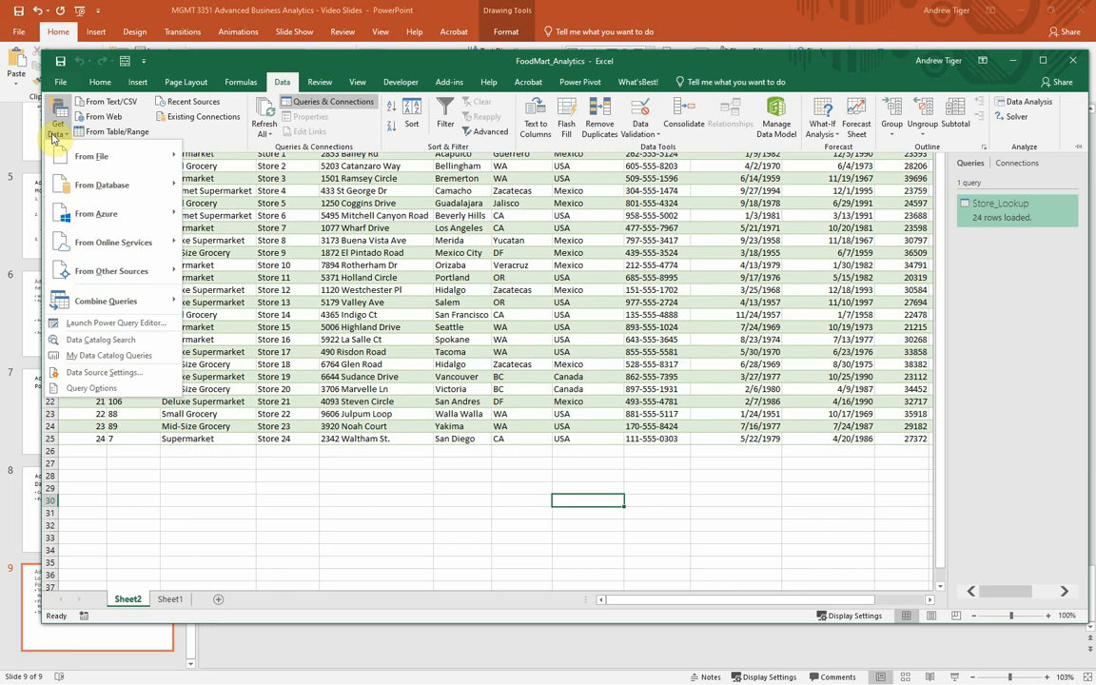
{"action": "left_click", "coordinate": [307, 526]}
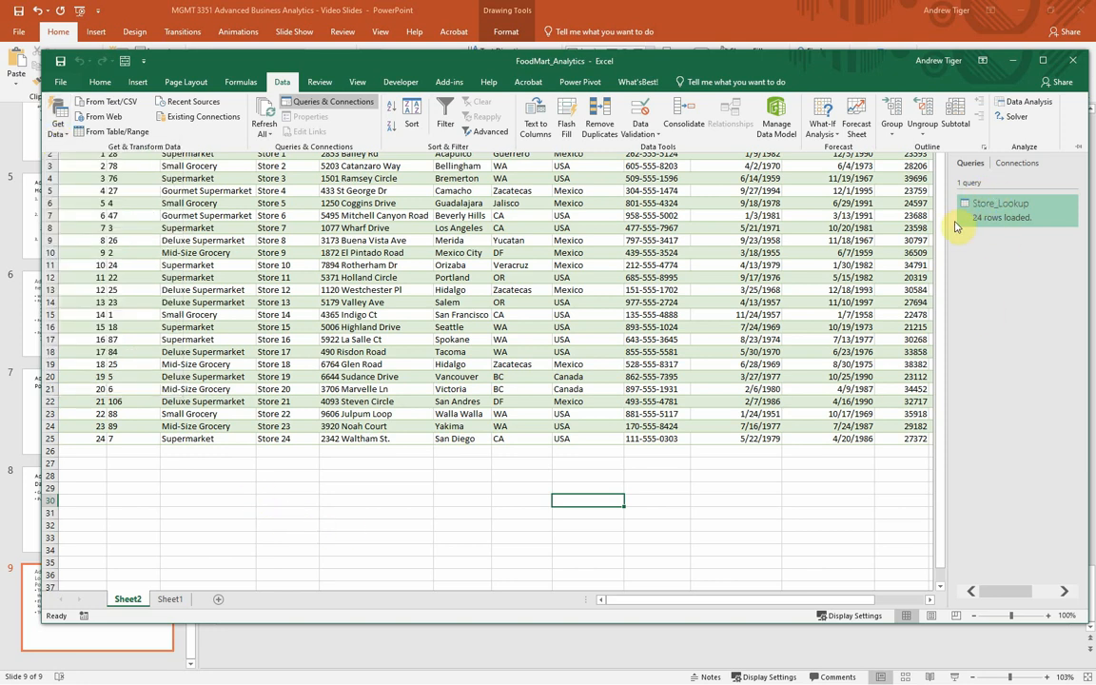
{"action": "left_click", "coordinate": [813, 276]}
Delete the Store_Lookup query from the workbook
{"action": "mouse_move", "coordinate": [999, 222]}
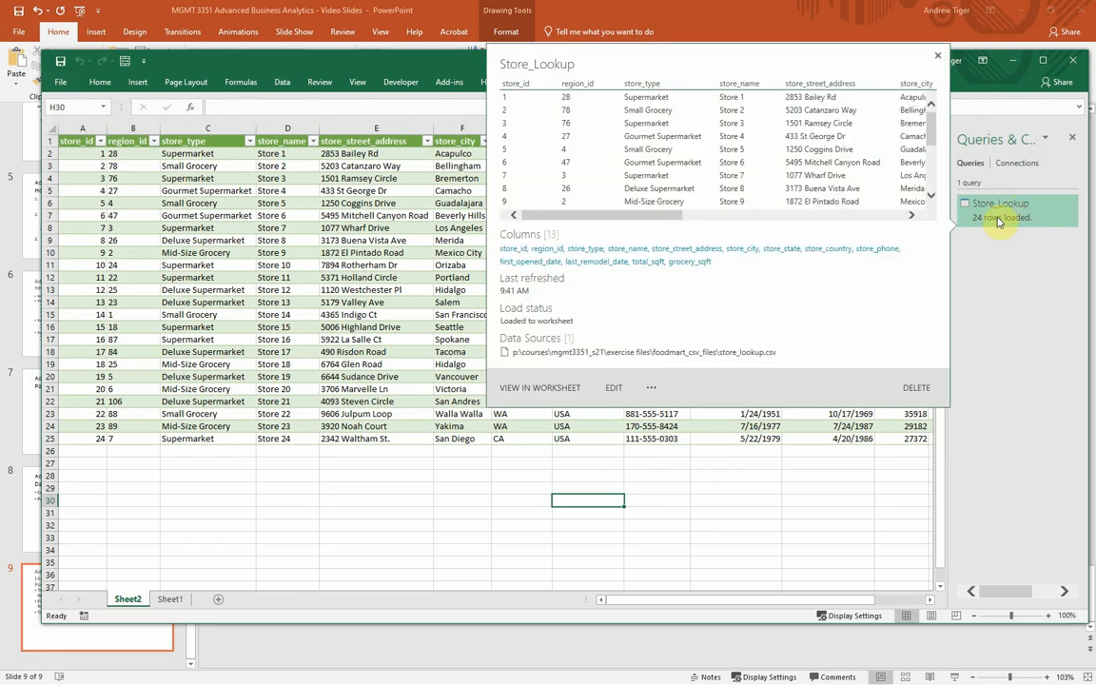
{"action": "right_click", "coordinate": [999, 218]}
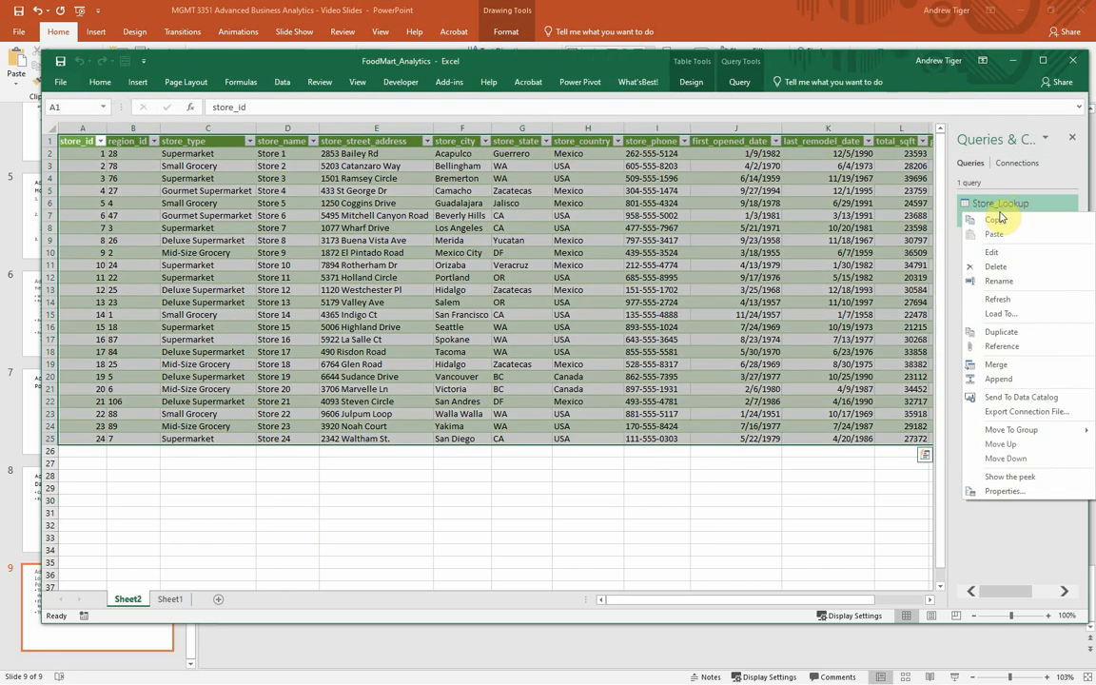
{"action": "left_click", "coordinate": [999, 268]}
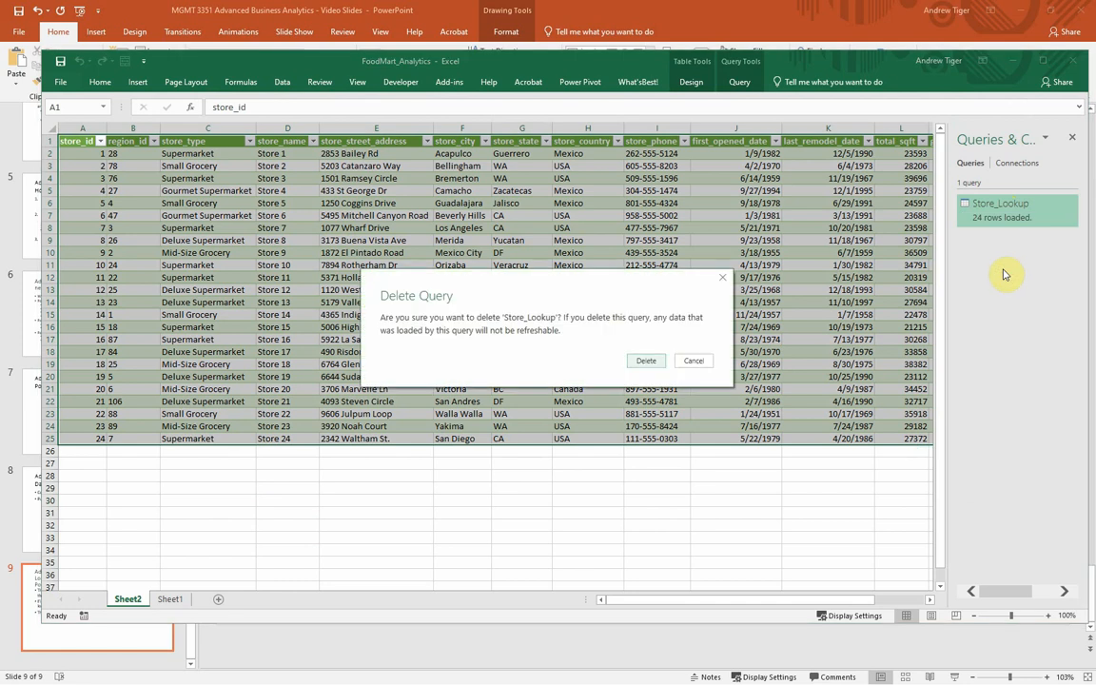
{"action": "left_click", "coordinate": [647, 362]}
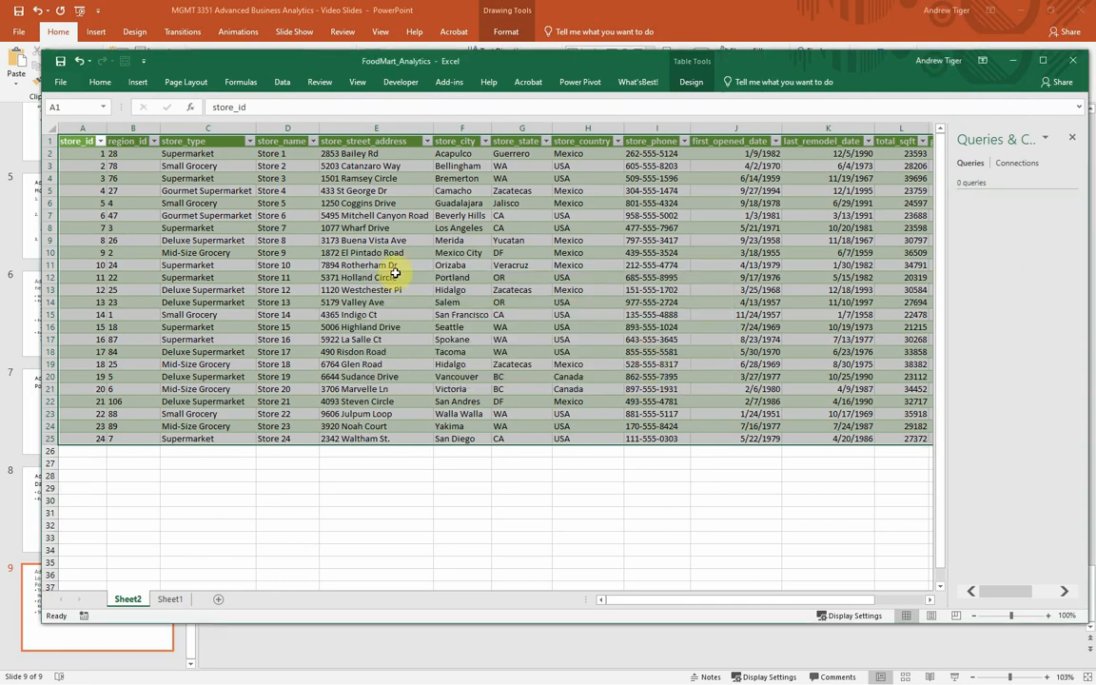
Permanently delete Sheet2, which holds the loaded store table
{"action": "right_click", "coordinate": [127, 599]}
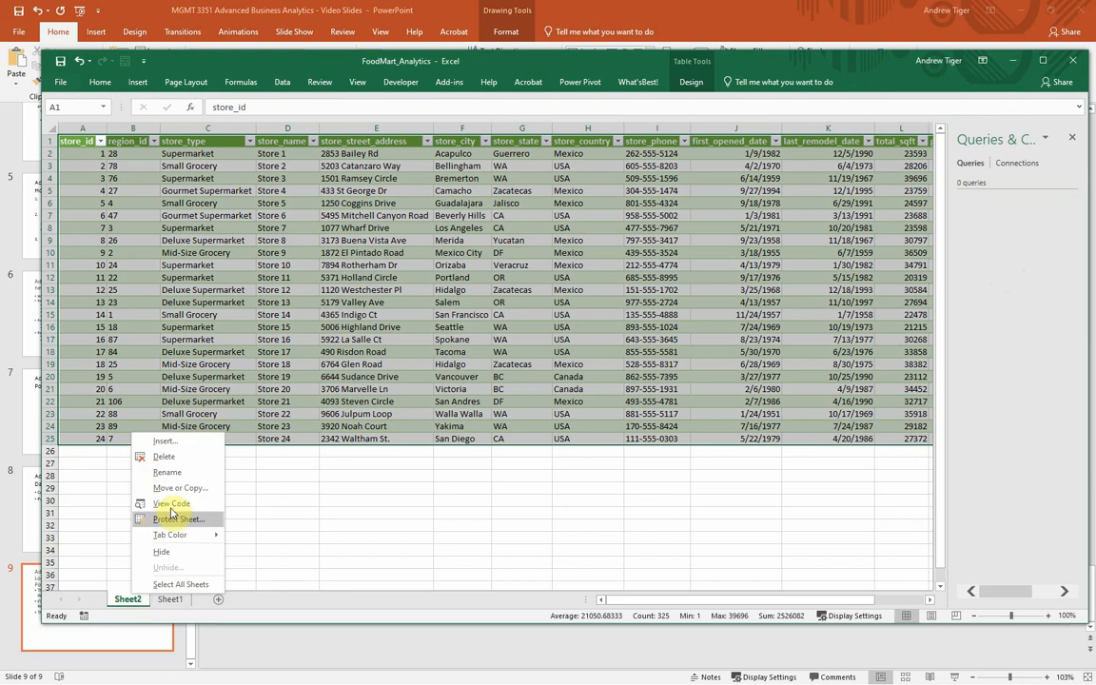
{"action": "left_click", "coordinate": [164, 457]}
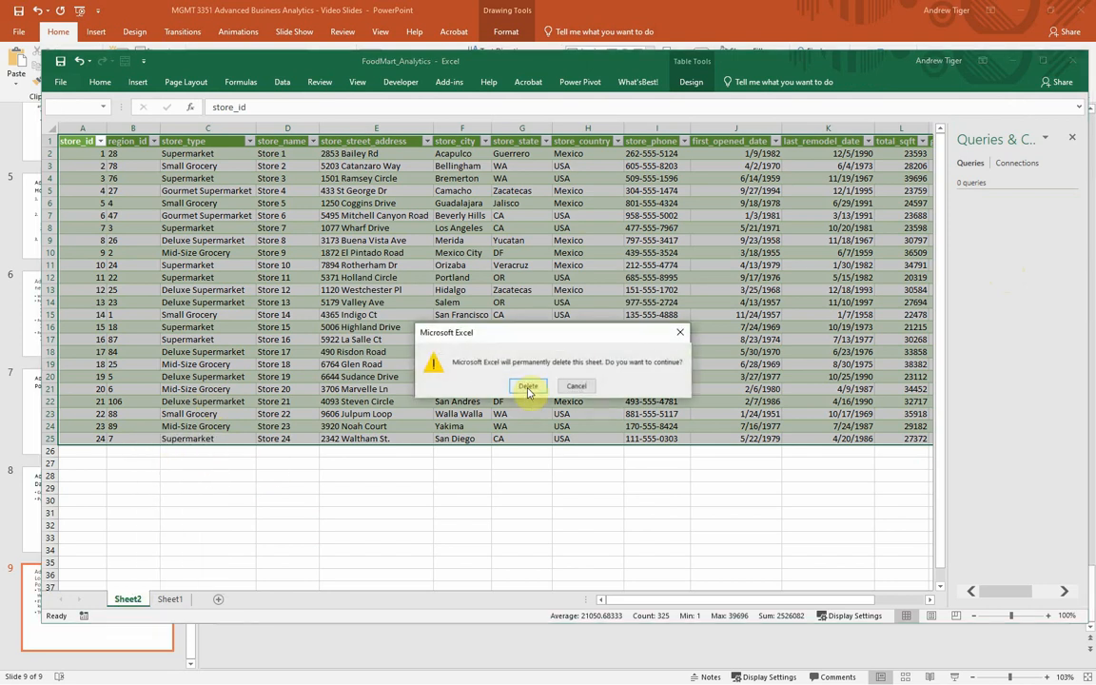
{"action": "left_click", "coordinate": [478, 359]}
{"action": "left_click", "coordinate": [431, 441]}
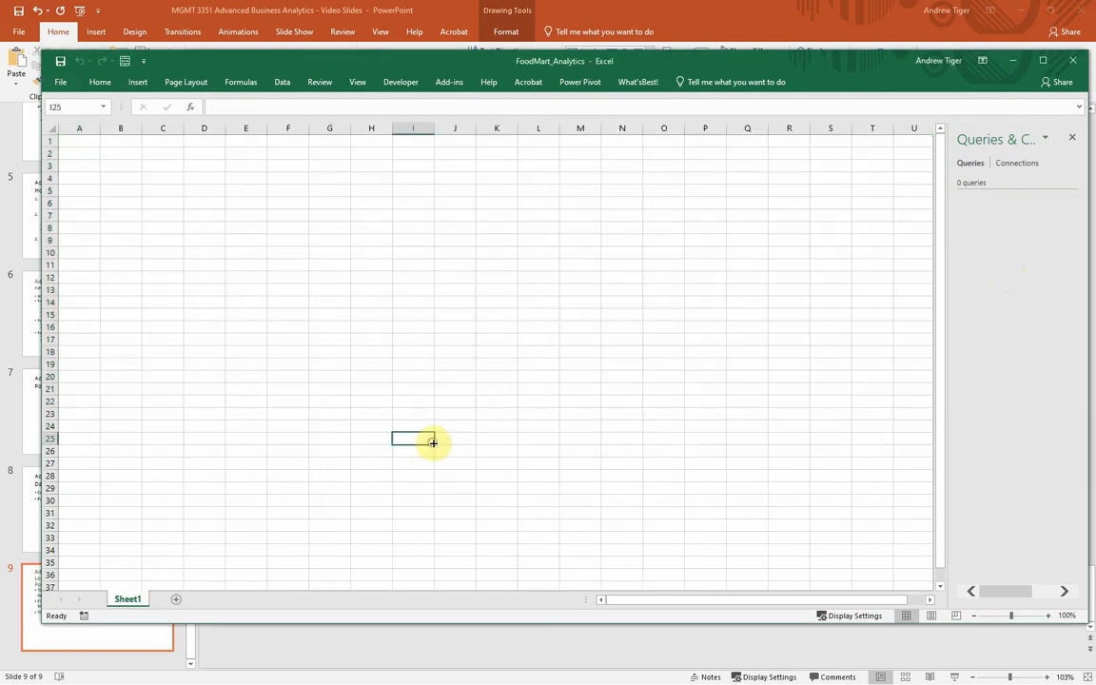
Import the Customer_Lookup CSV file from the FoodMart_CSV_Files folder and open it for editing in Power Query
{"action": "left_click", "coordinate": [575, 85]}
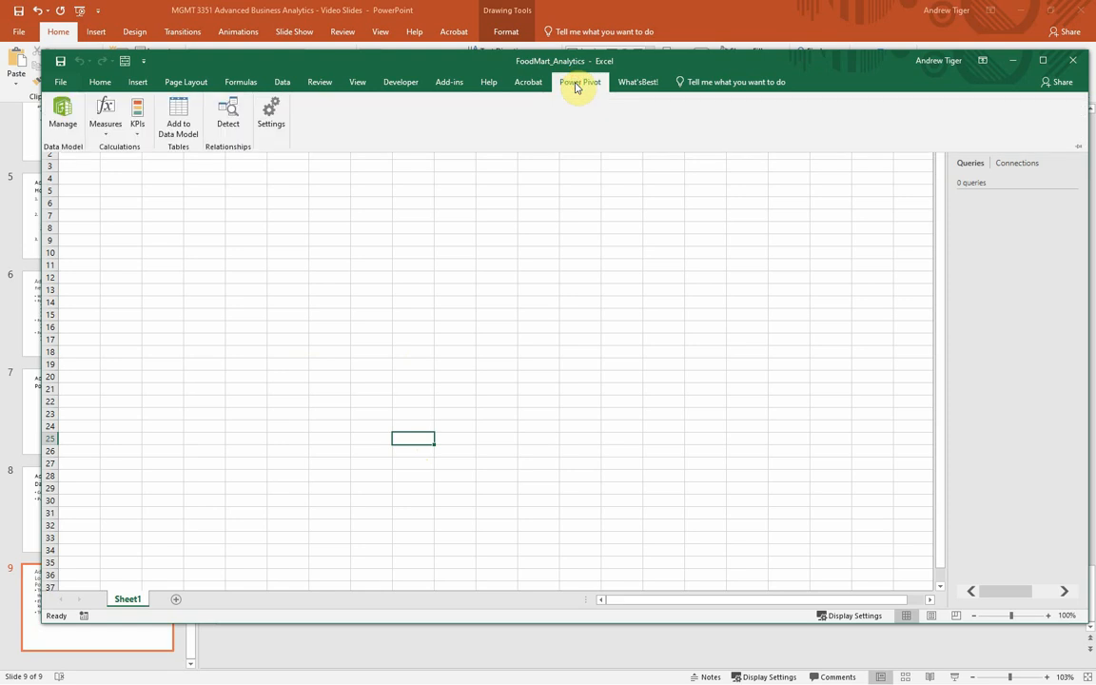
{"action": "left_click", "coordinate": [282, 83]}
{"action": "left_click", "coordinate": [54, 135]}
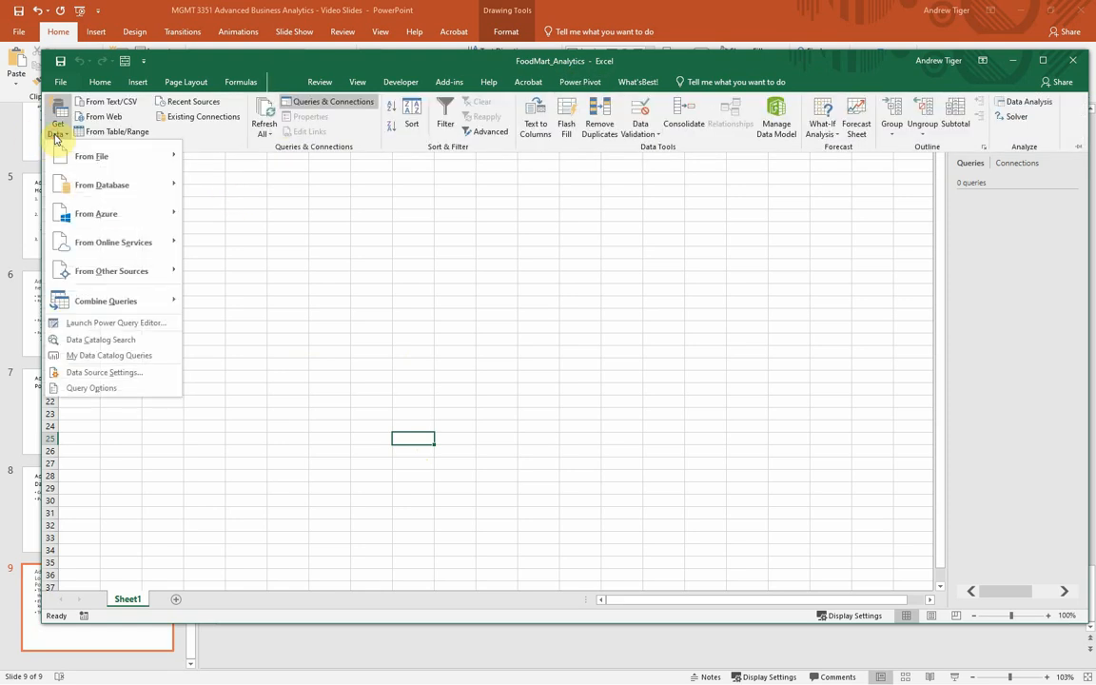
{"action": "mouse_move", "coordinate": [90, 156]}
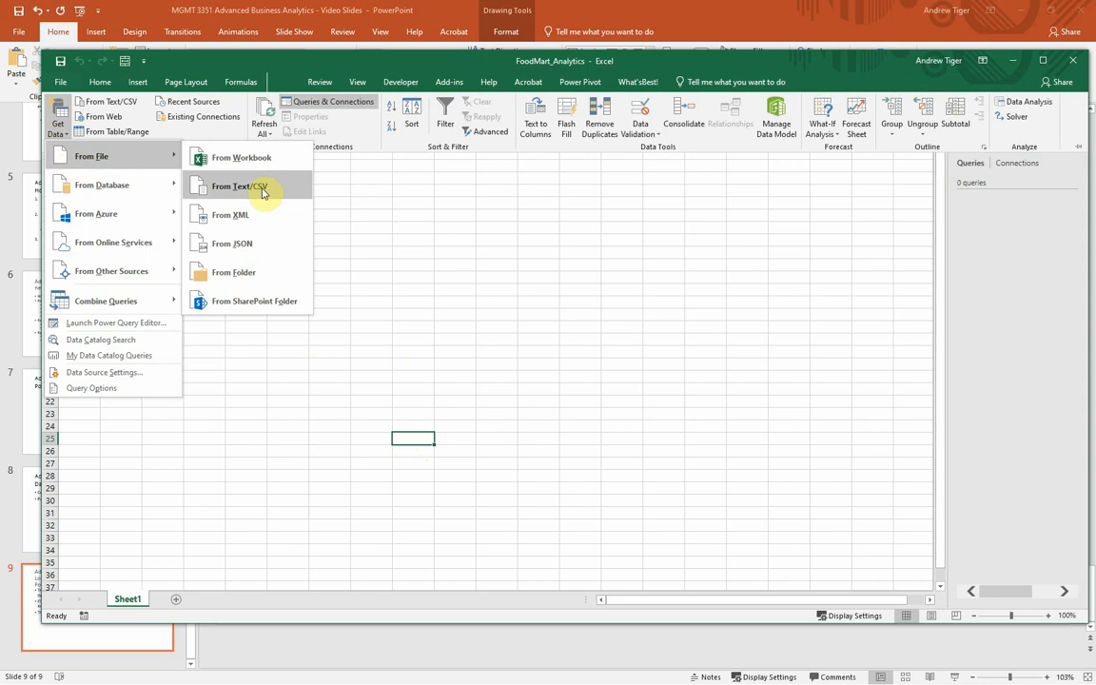
{"action": "left_click", "coordinate": [263, 193]}
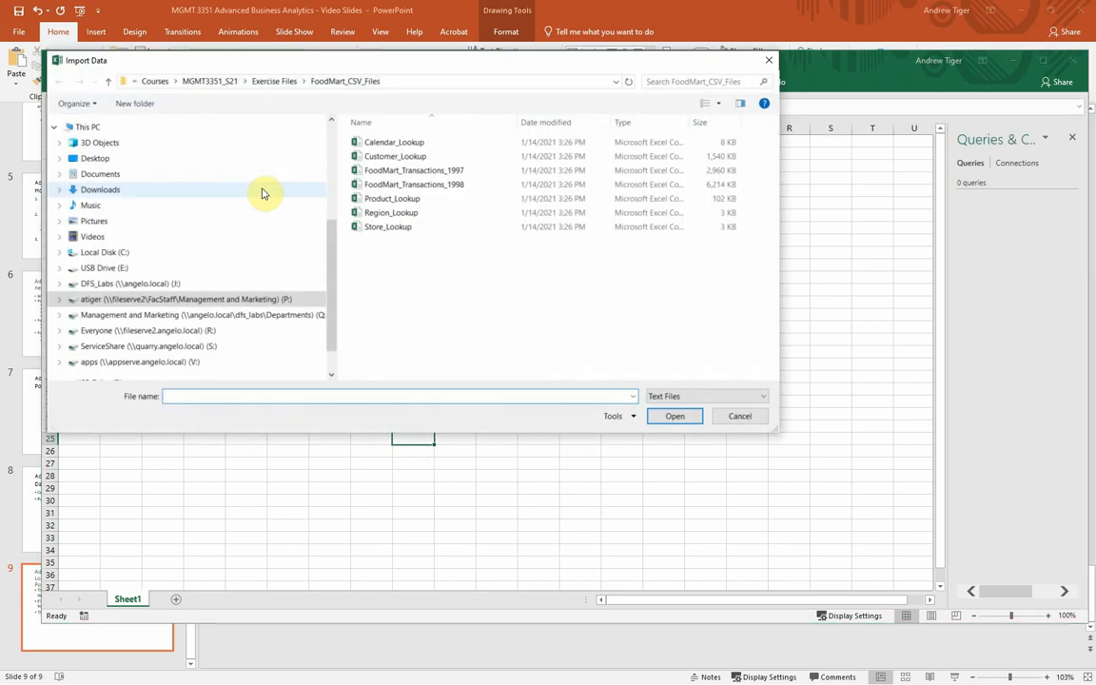
{"action": "left_click", "coordinate": [360, 156]}
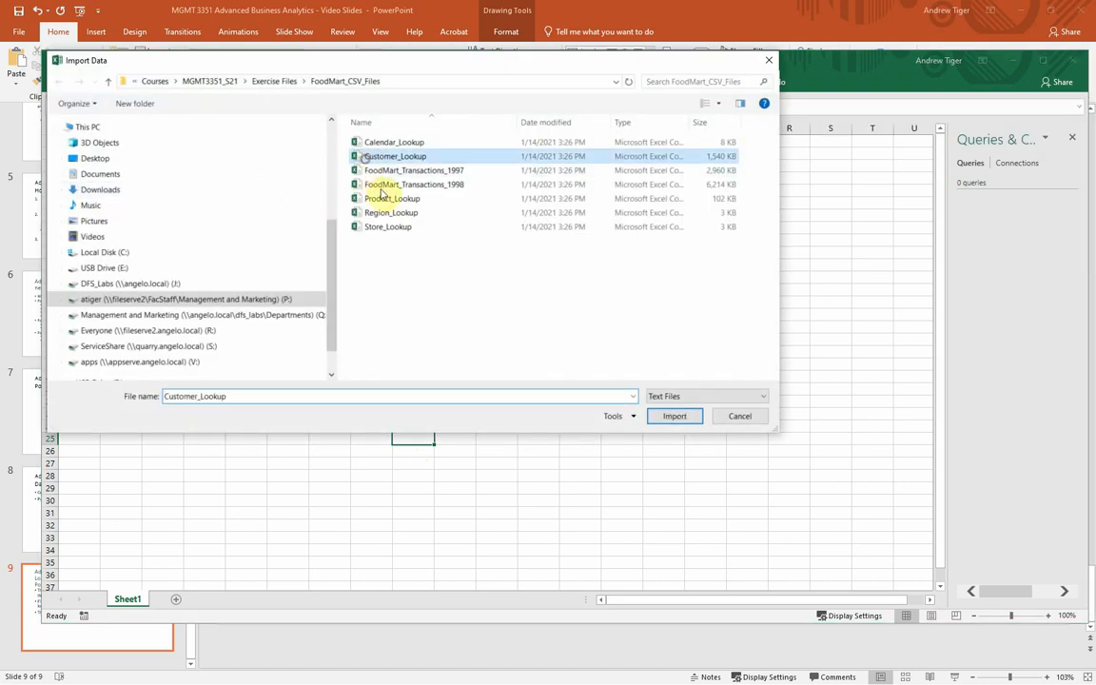
{"action": "left_click", "coordinate": [683, 418]}
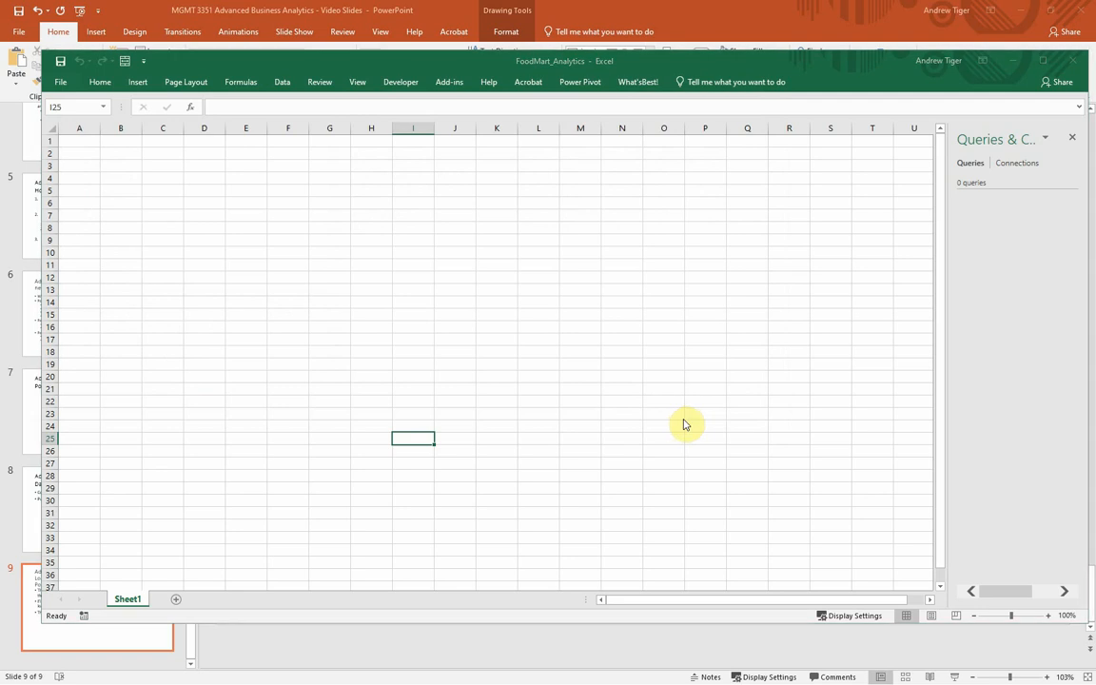
{"action": "left_click", "coordinate": [751, 476]}
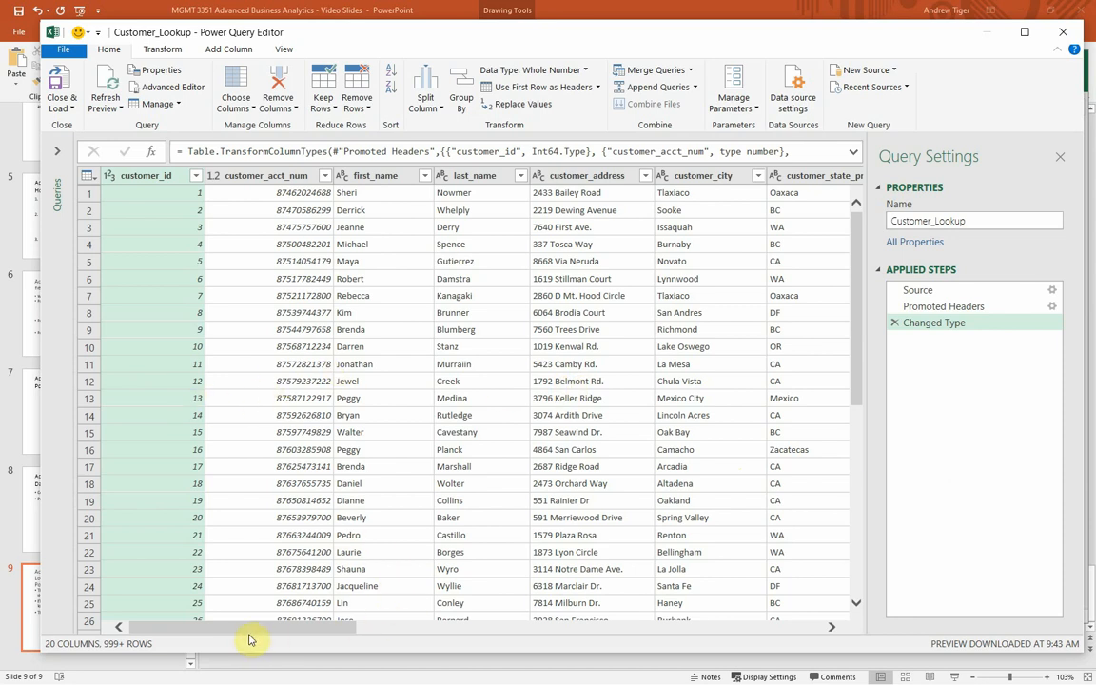
Change the customer_acct_num column's data type to Whole Number, replacing the current type conversion
{"action": "left_click_drag", "start_coordinate": [237, 635], "coordinate": [128, 630]}
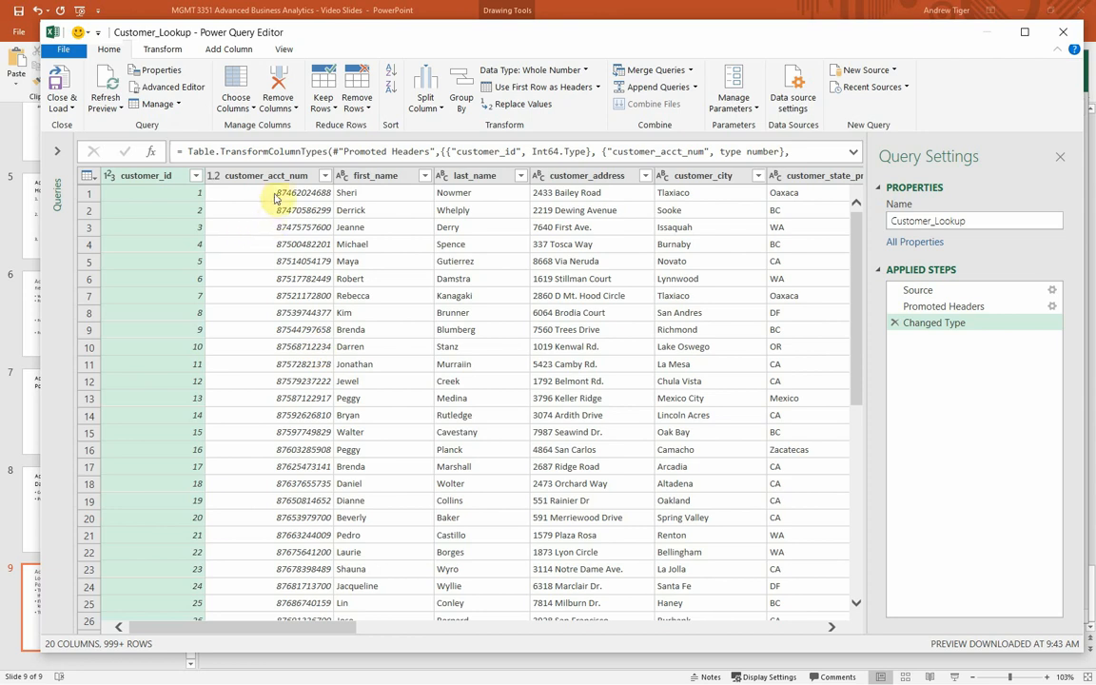
{"action": "left_click", "coordinate": [325, 178]}
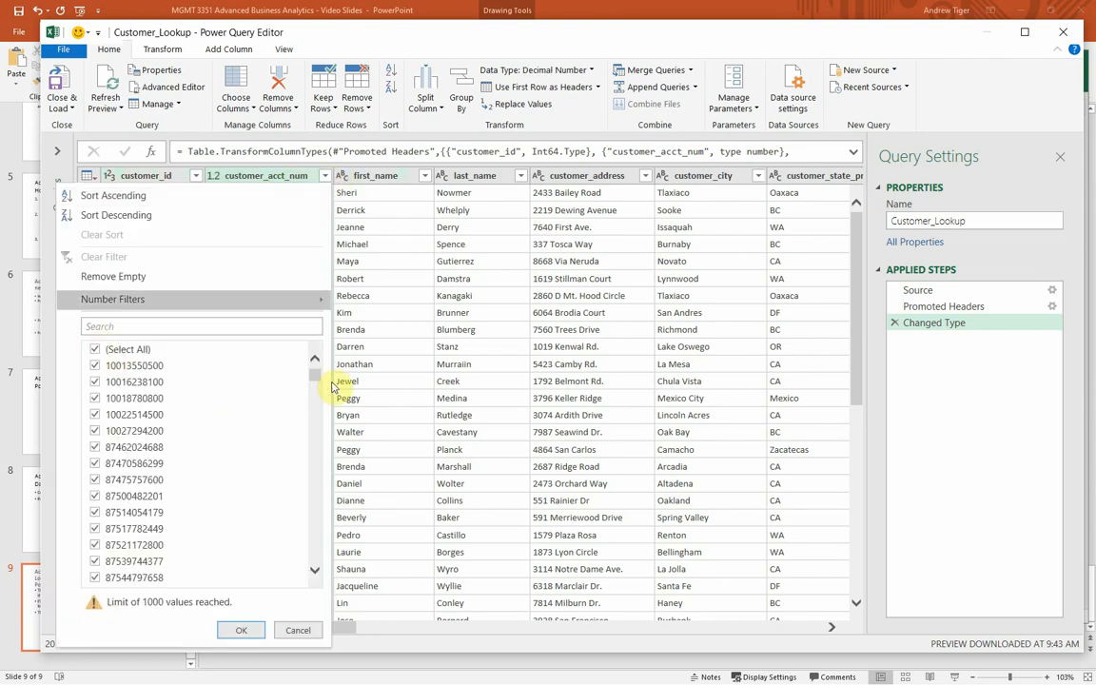
{"action": "left_click", "coordinate": [295, 630]}
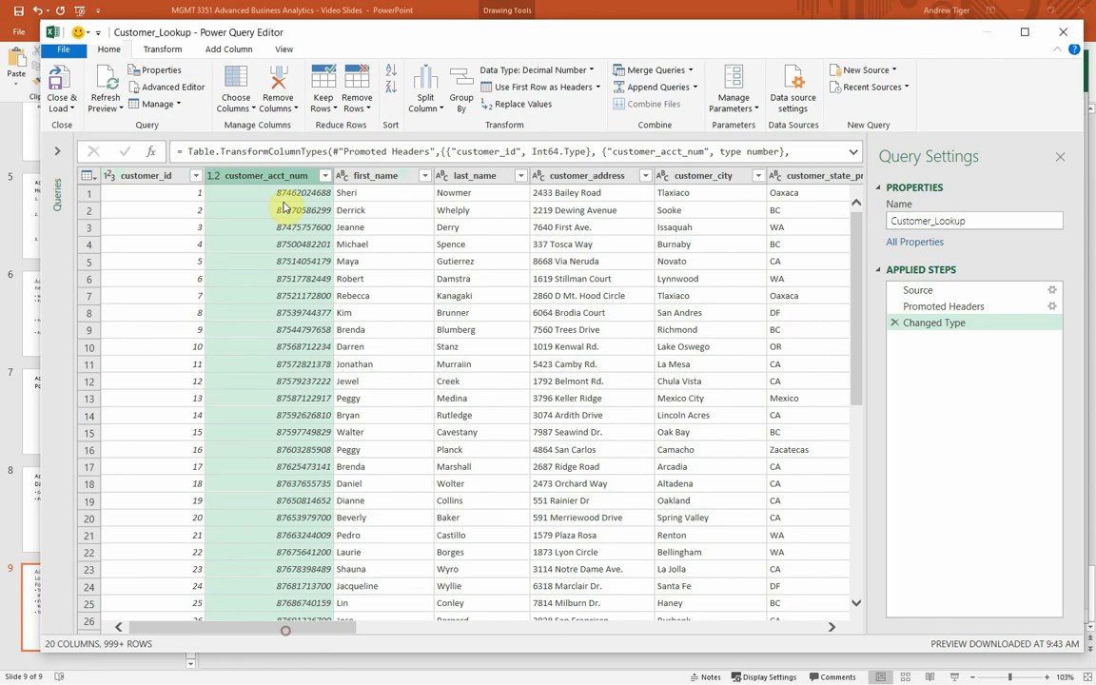
{"action": "right_click", "coordinate": [217, 183]}
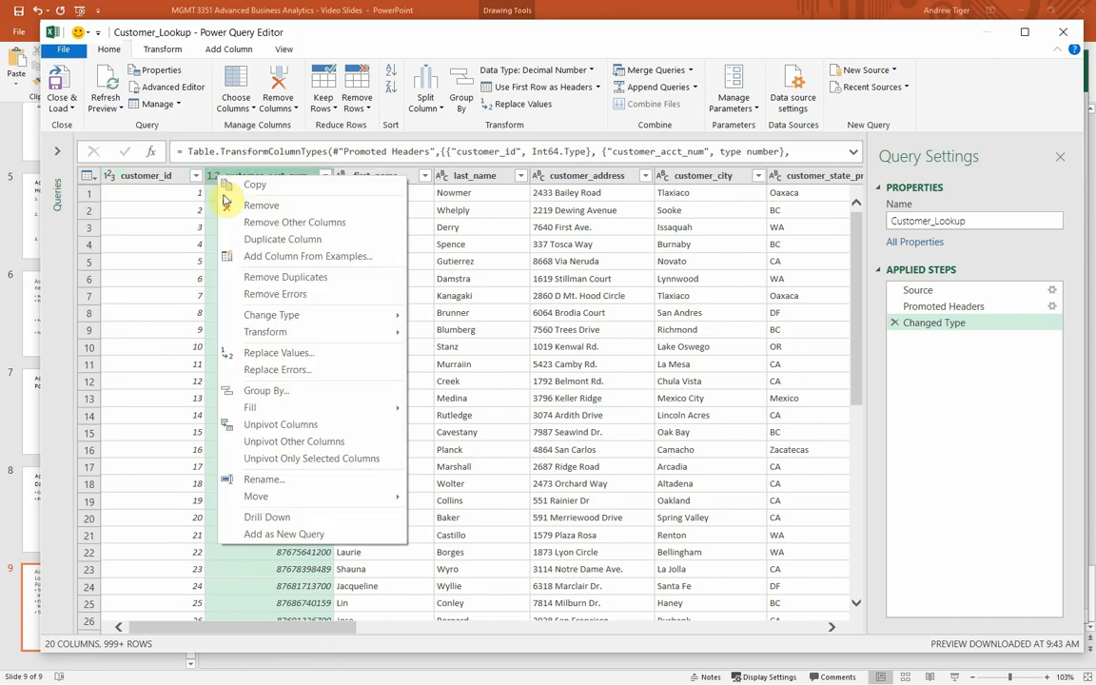
{"action": "left_click", "coordinate": [213, 181]}
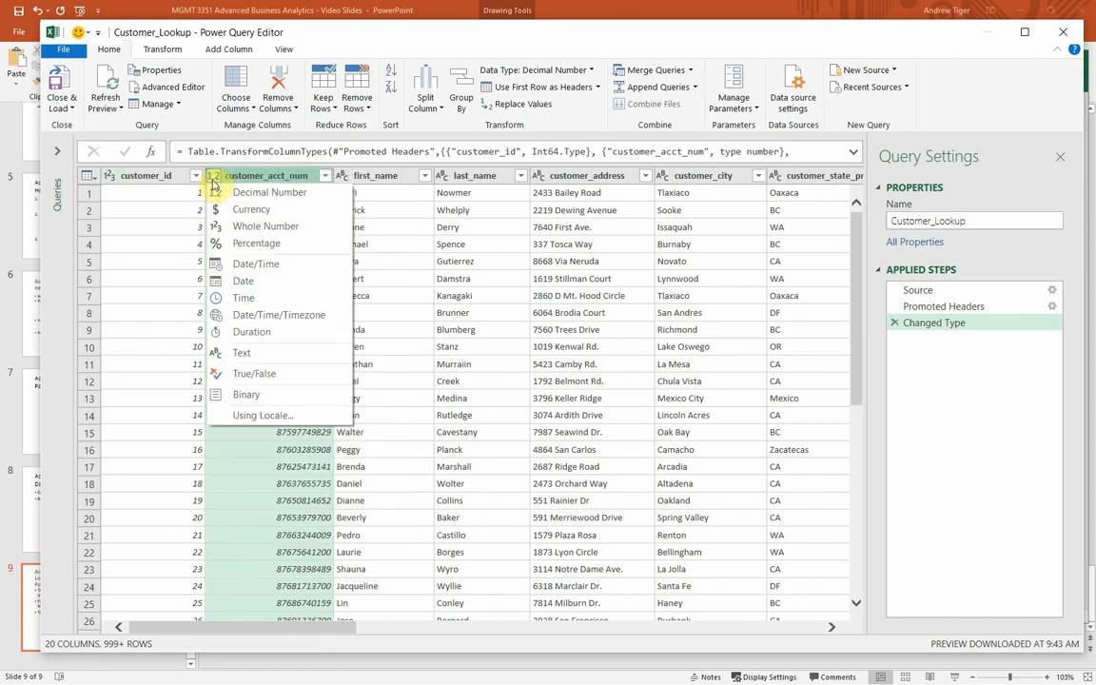
{"action": "left_click", "coordinate": [223, 229]}
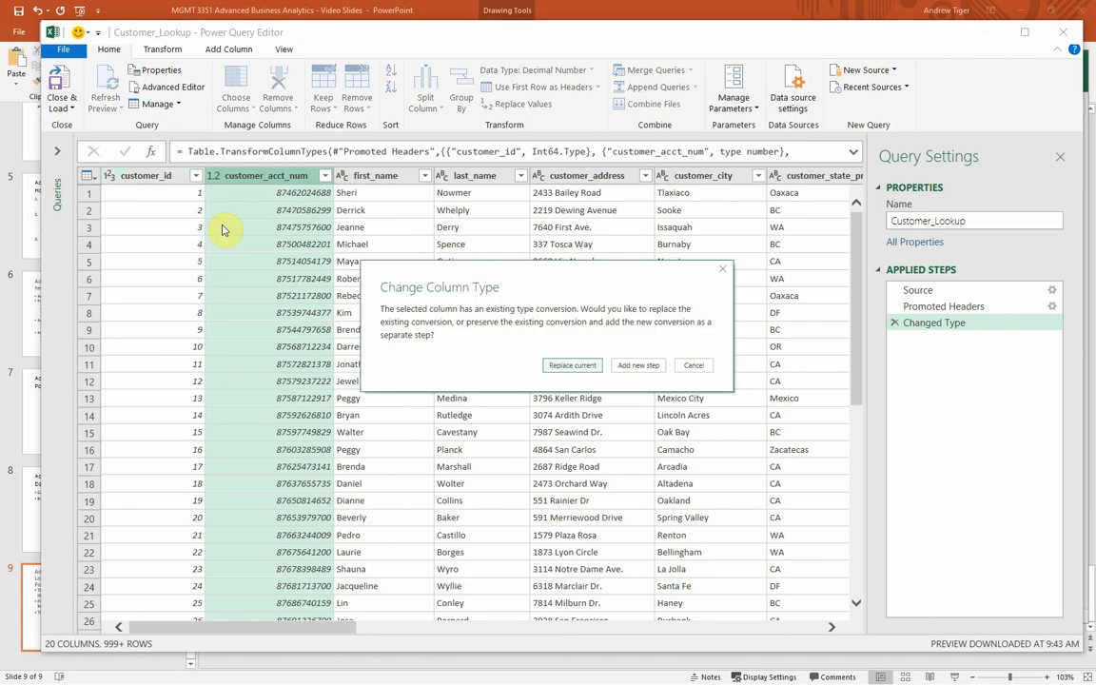
{"action": "left_click", "coordinate": [572, 366]}
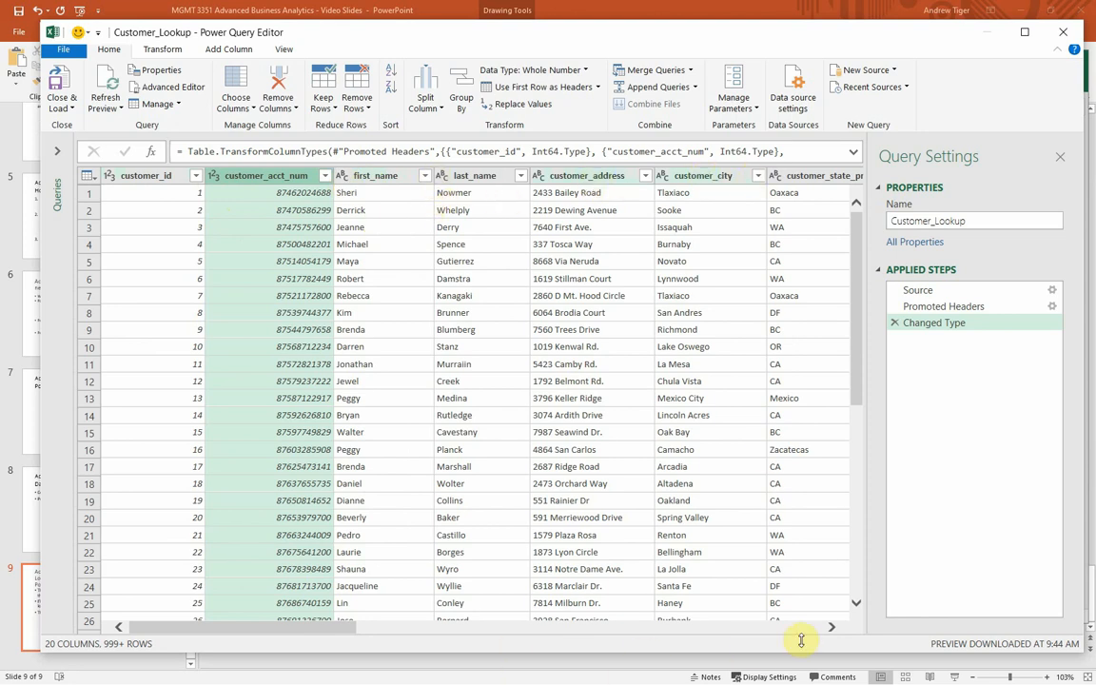
Change the customer_postal_code column's data type to Text, replacing the current type conversion
{"action": "left_click_drag", "start_coordinate": [834, 631], "coordinate": [833, 631]}
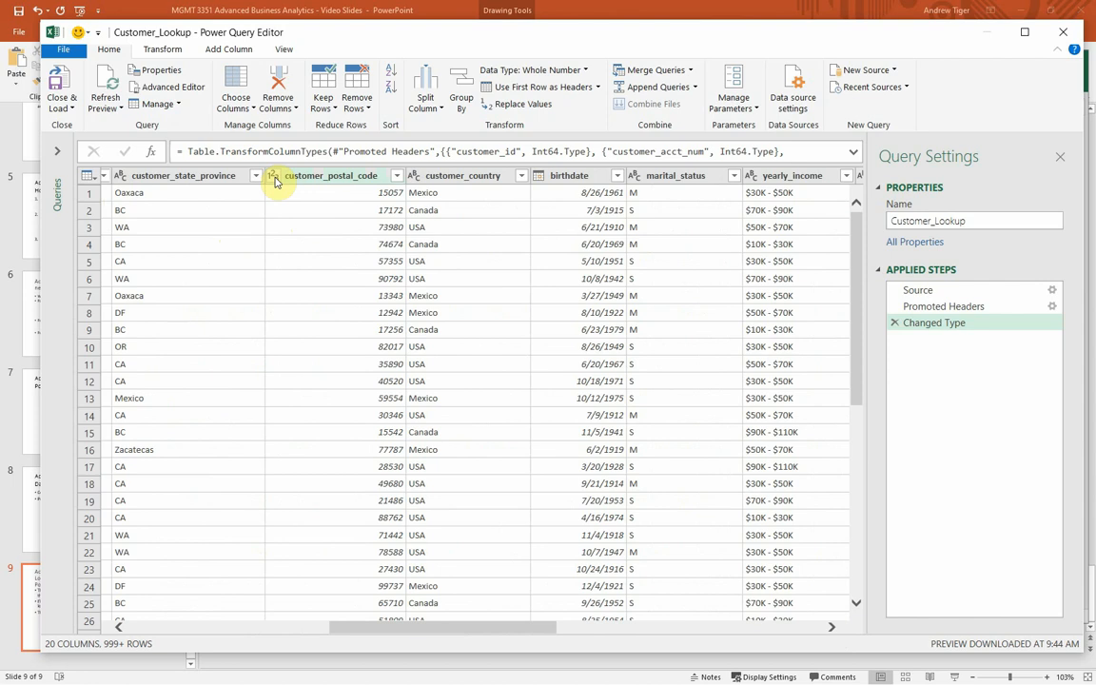
{"action": "left_click", "coordinate": [274, 178]}
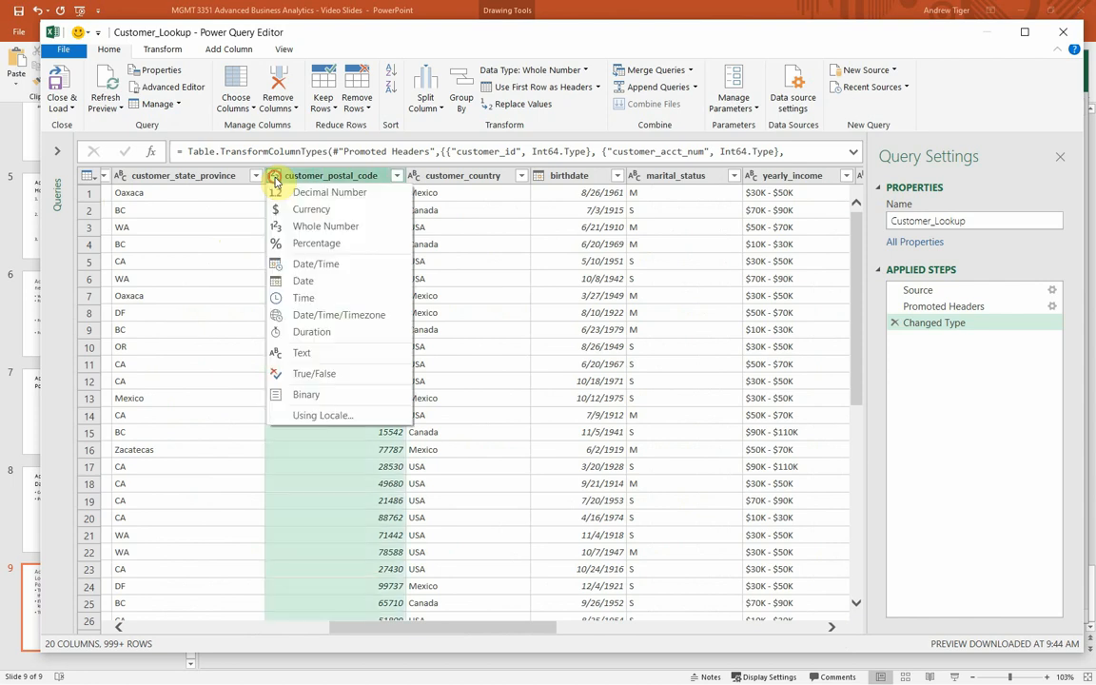
{"action": "left_click", "coordinate": [295, 355]}
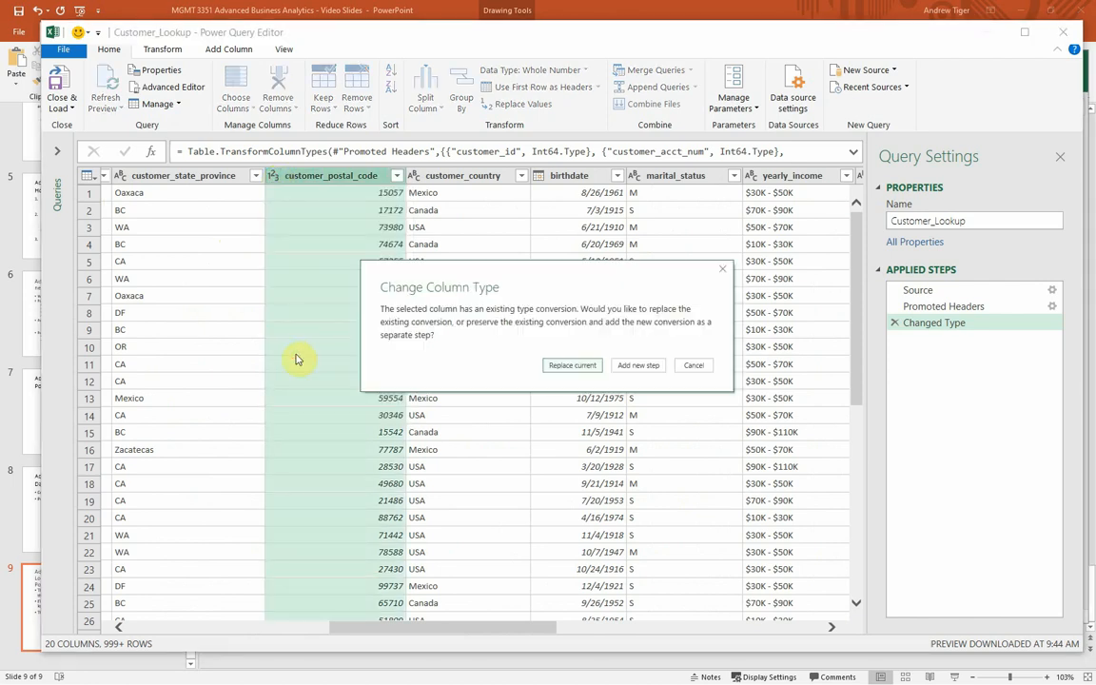
{"action": "left_click", "coordinate": [573, 367]}
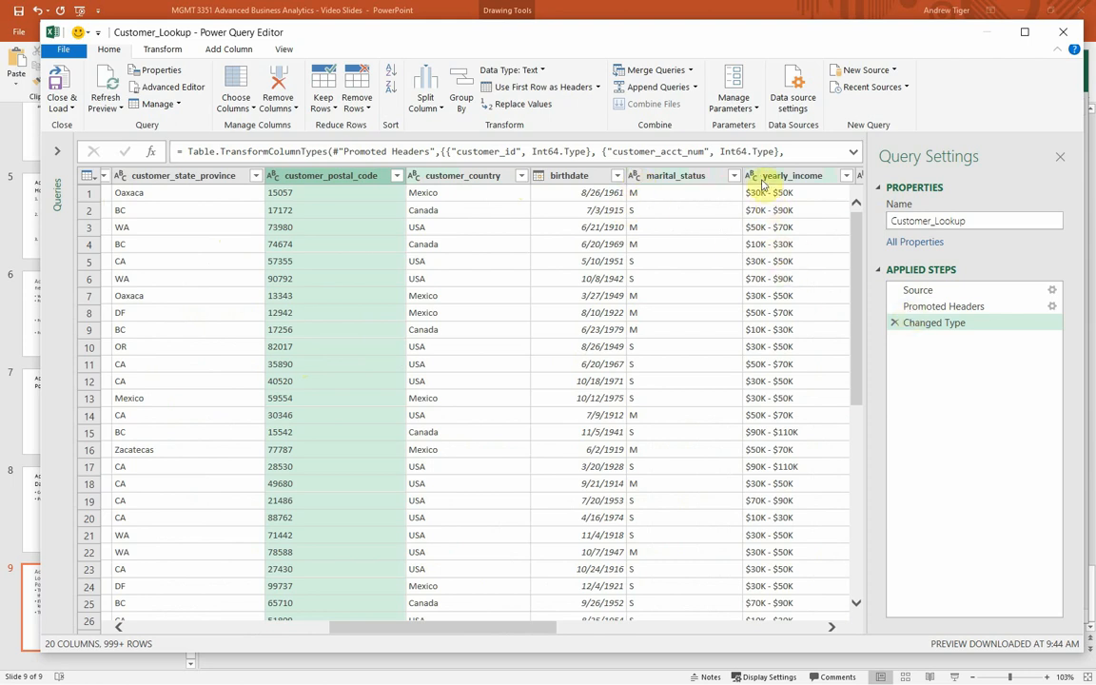
Load the Customer_Lookup query as a connection only and add its data to the Data Model
{"action": "left_click_drag", "start_coordinate": [829, 634], "coordinate": [833, 630]}
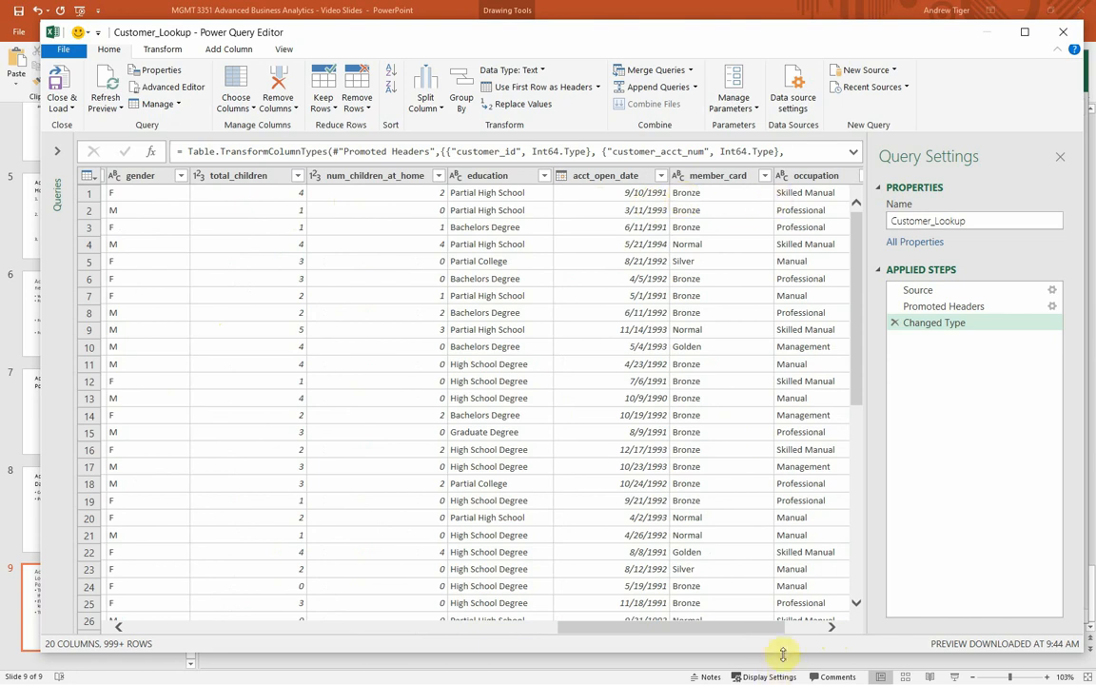
{"action": "left_click_drag", "start_coordinate": [772, 630], "coordinate": [299, 641]}
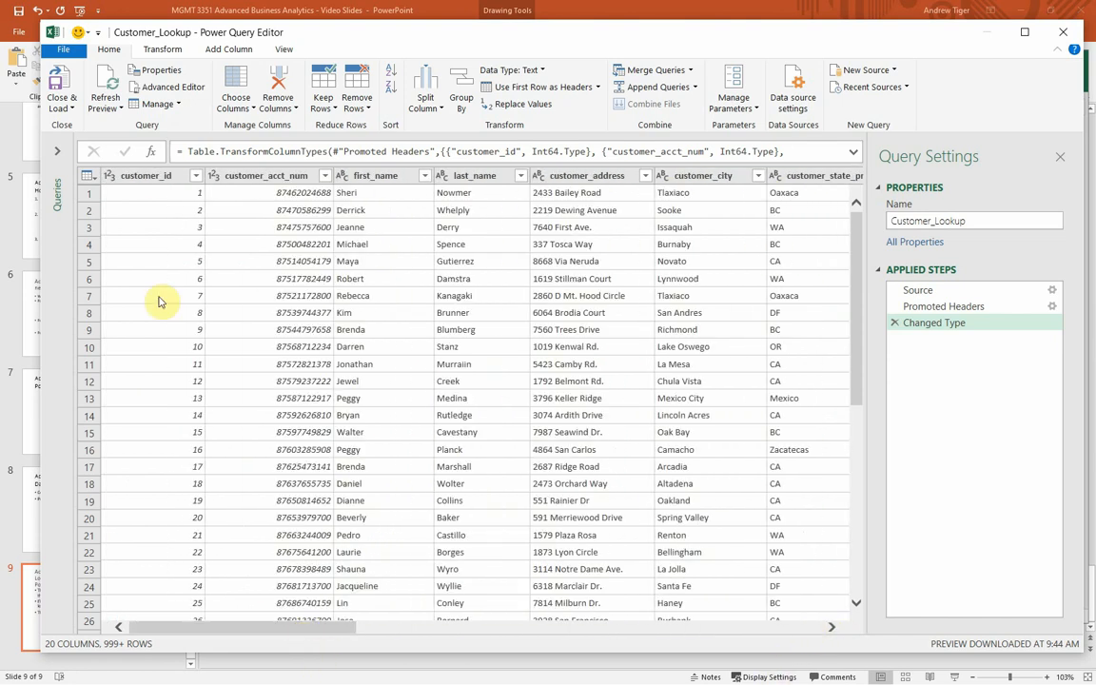
{"action": "left_click", "coordinate": [55, 108]}
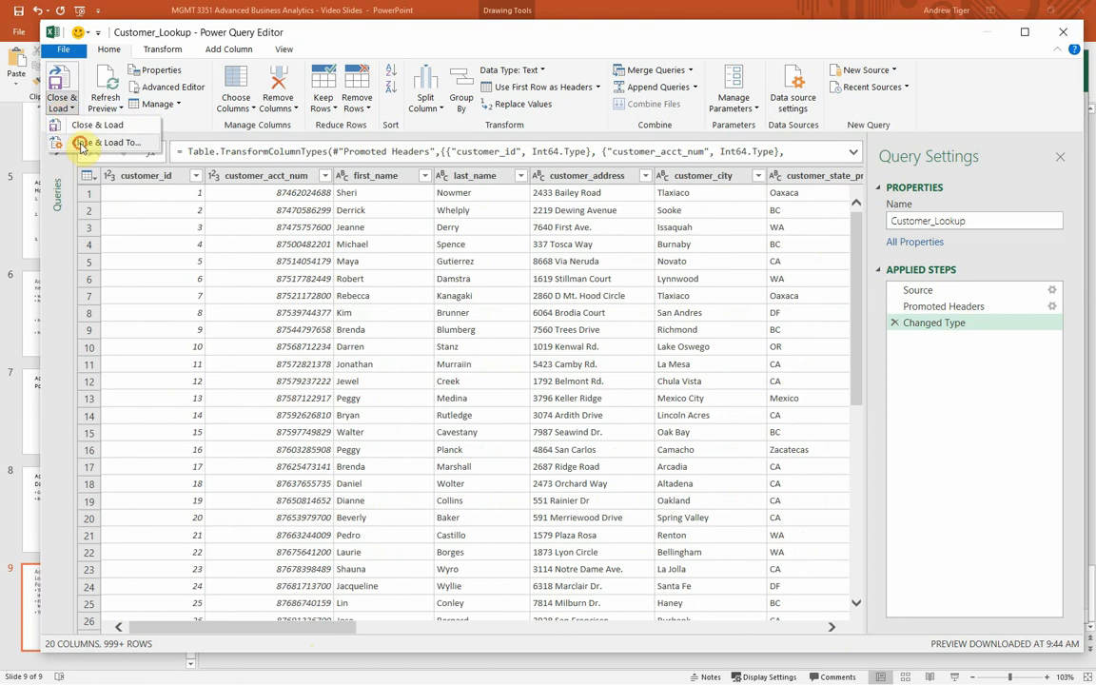
{"action": "left_click", "coordinate": [81, 144]}
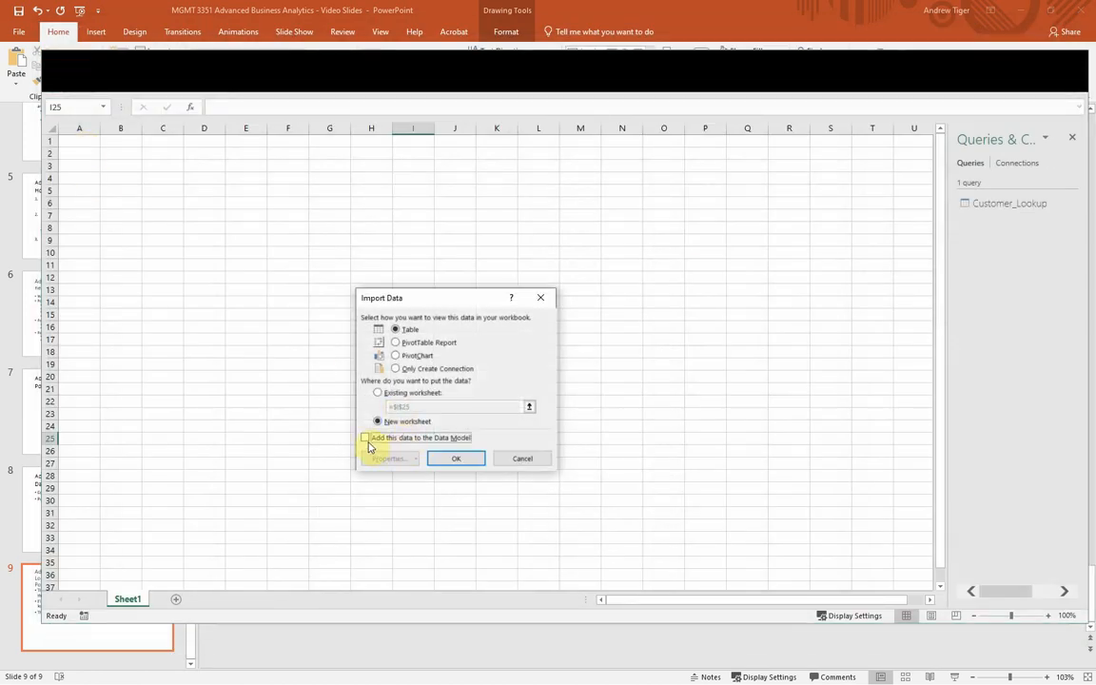
{"action": "left_click", "coordinate": [367, 438]}
{"action": "left_click", "coordinate": [395, 369]}
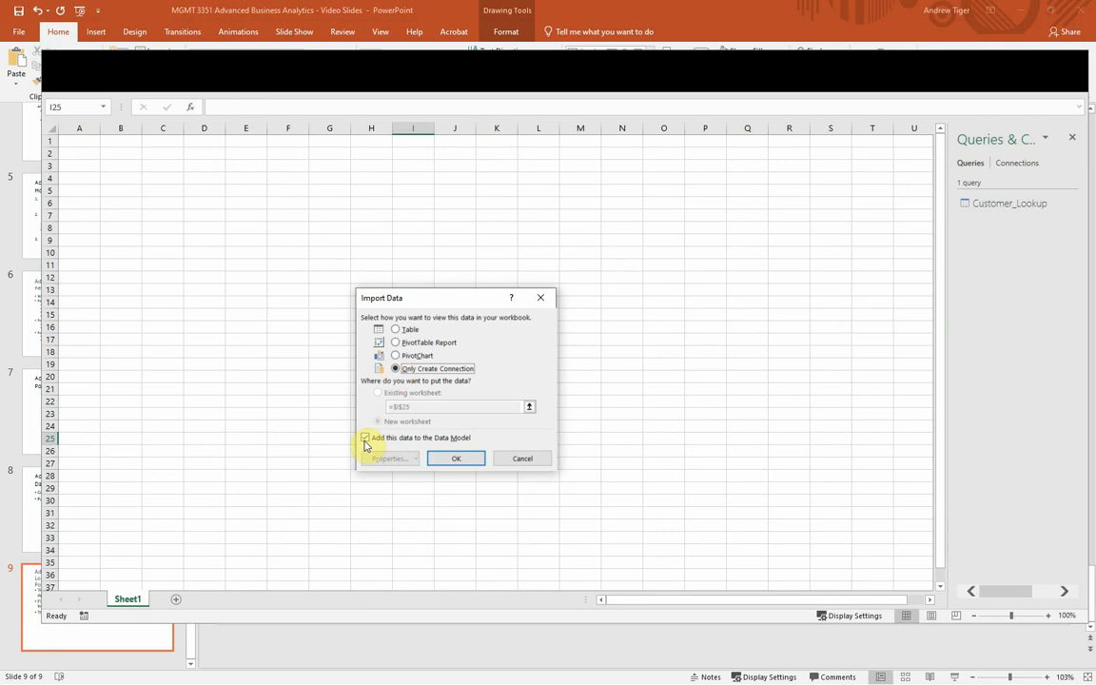
{"action": "left_click", "coordinate": [452, 460]}
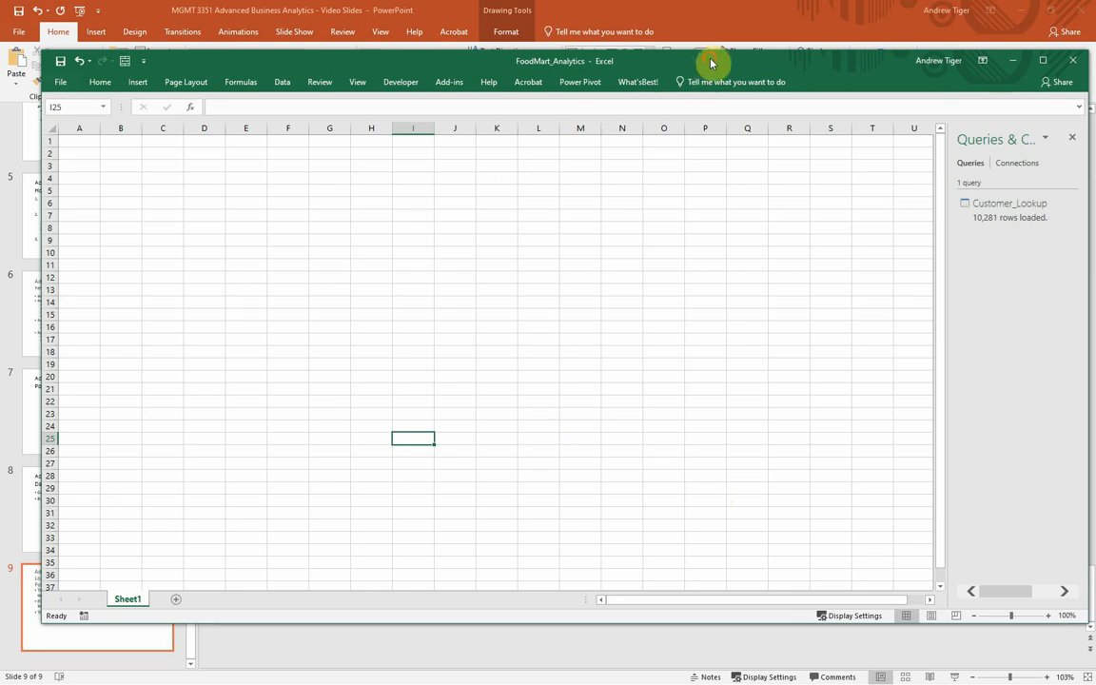
Check the data preview and load status of the Customer_Lookup query in the workbook
{"action": "mouse_move", "coordinate": [638, 61]}
{"action": "left_mouse_down"}
{"action": "mouse_move", "coordinate": [611, 49]}
{"action": "mouse_move", "coordinate": [635, 60]}
{"action": "left_mouse_up"}
{"action": "mouse_move", "coordinate": [997, 226]}
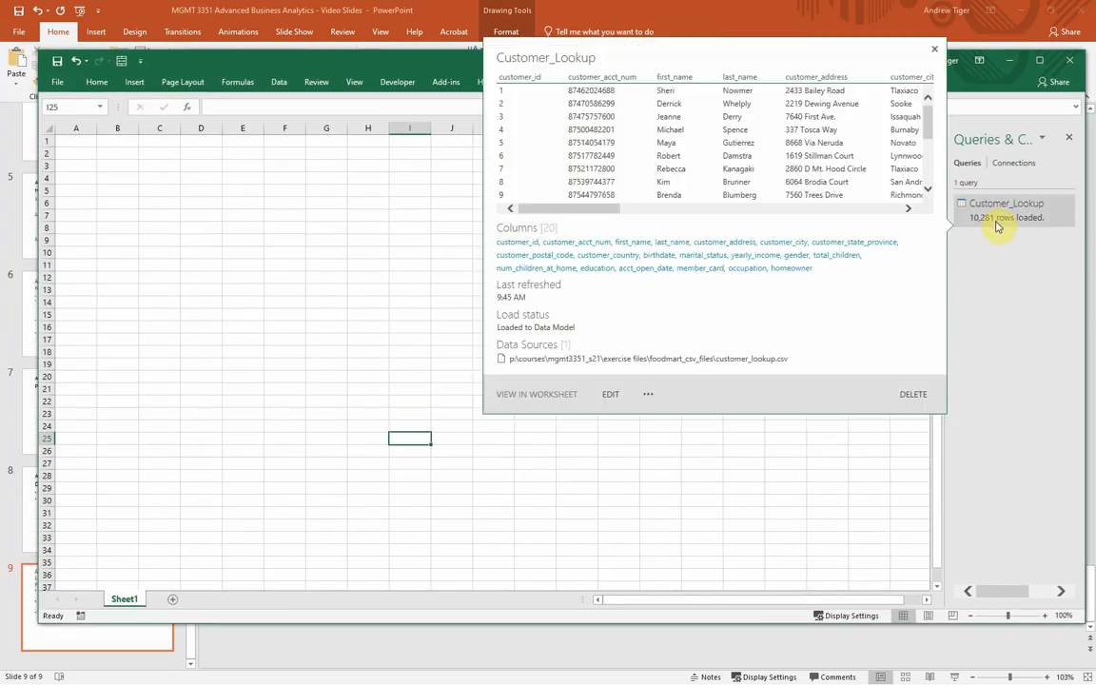
{"action": "left_click", "coordinate": [688, 478]}
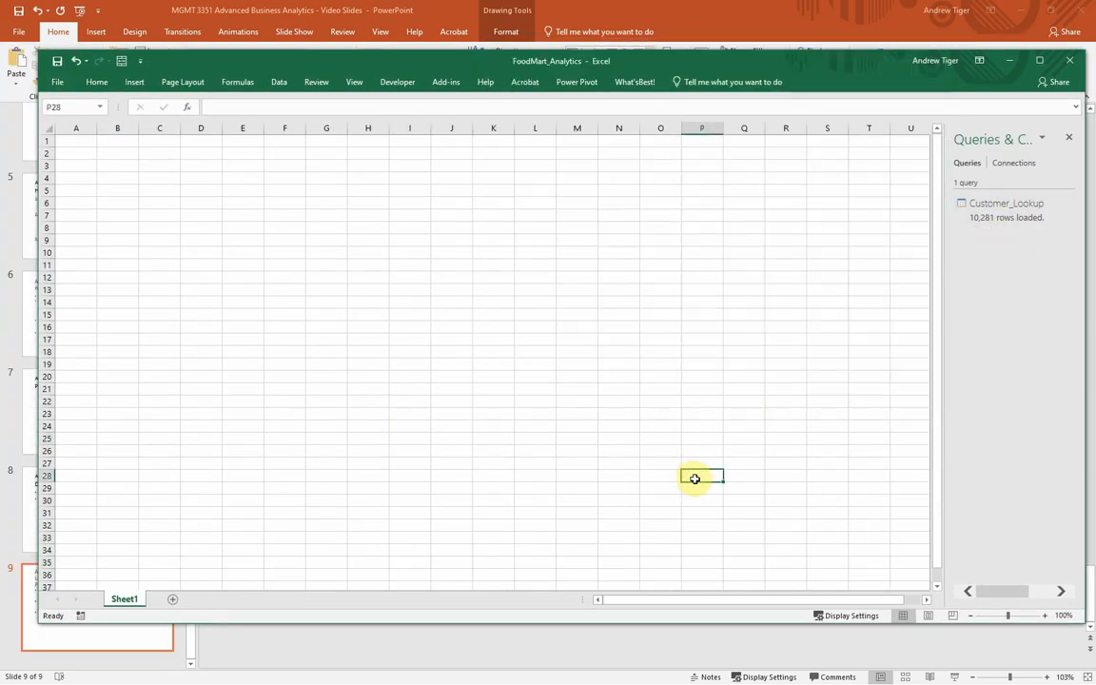
Inspect the Customer_Lookup table in the Power Pivot data model, enlarging it in Diagram View to show all its columns
{"action": "left_click", "coordinate": [573, 84]}
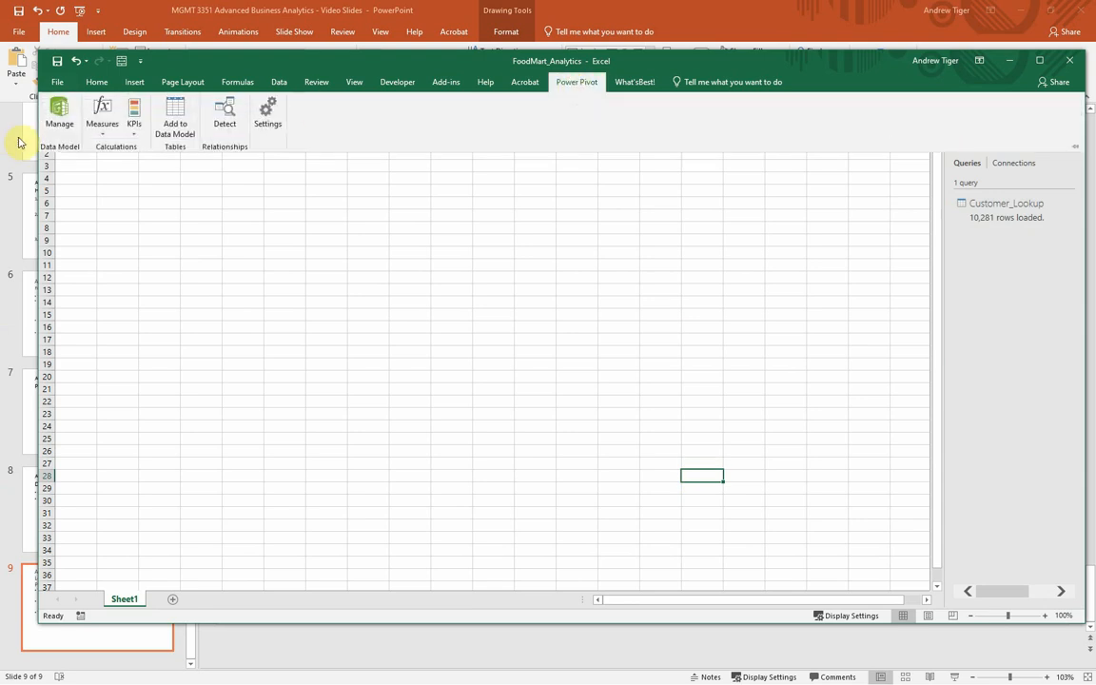
{"action": "left_click", "coordinate": [61, 121]}
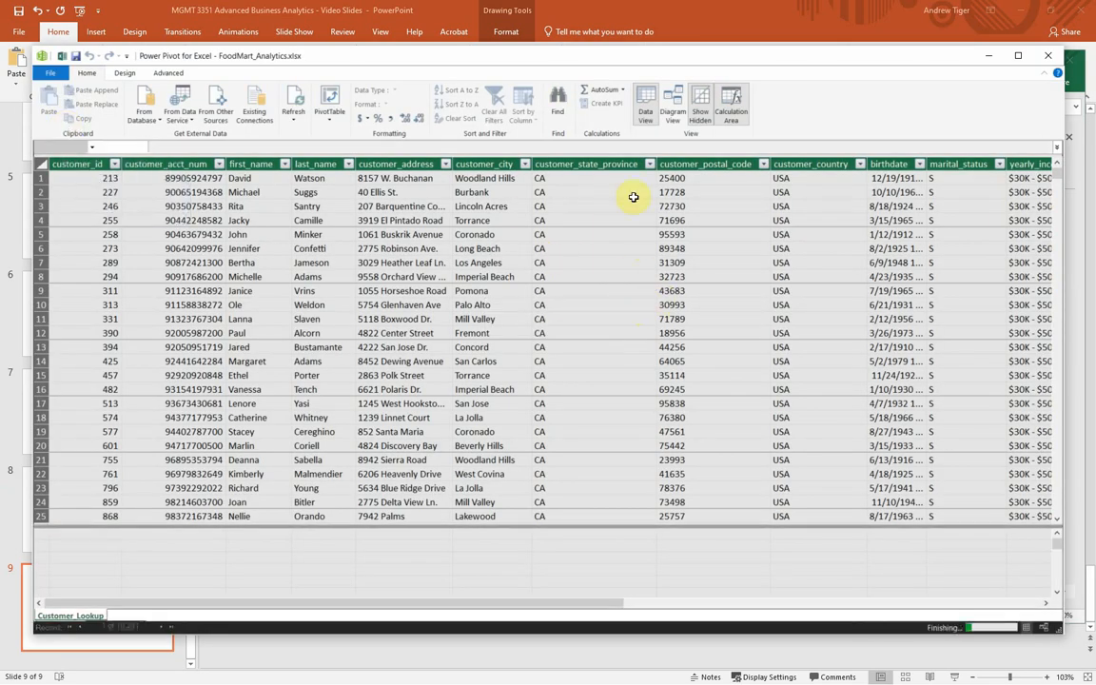
{"action": "mouse_move", "coordinate": [716, 59]}
{"action": "left_mouse_down"}
{"action": "mouse_move", "coordinate": [724, 345]}
{"action": "mouse_move", "coordinate": [665, 73]}
{"action": "mouse_move", "coordinate": [704, 52]}
{"action": "left_mouse_up"}
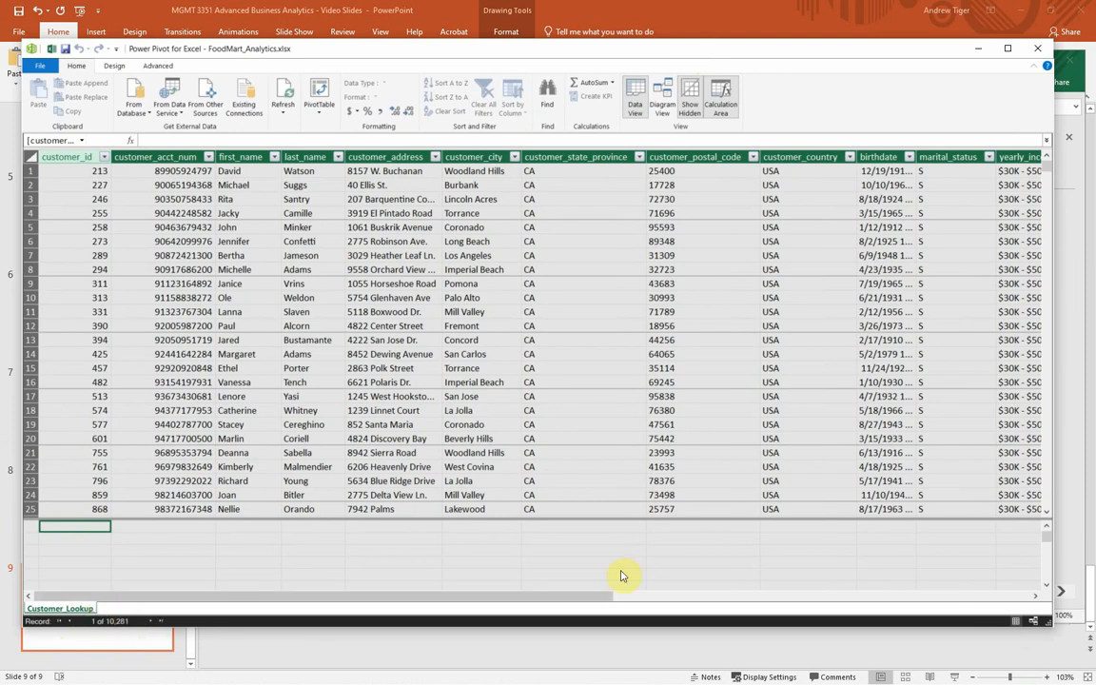
{"action": "left_click", "coordinate": [662, 105]}
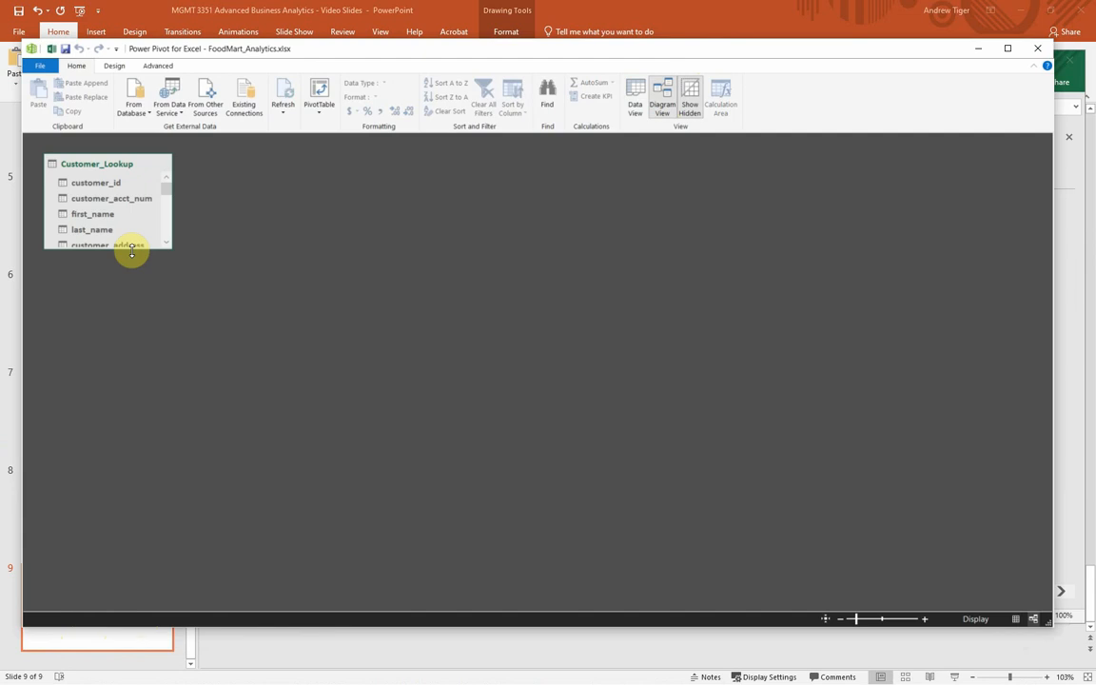
{"action": "left_click_drag", "start_coordinate": [132, 249], "coordinate": [120, 493]}
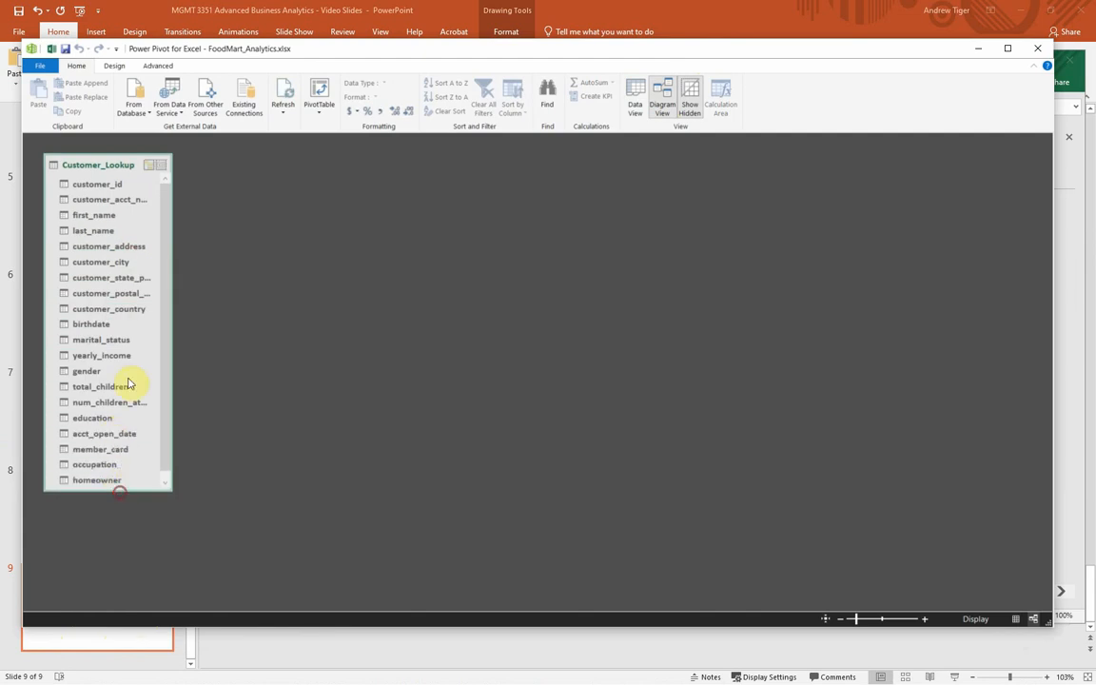
{"action": "left_click", "coordinate": [635, 103]}
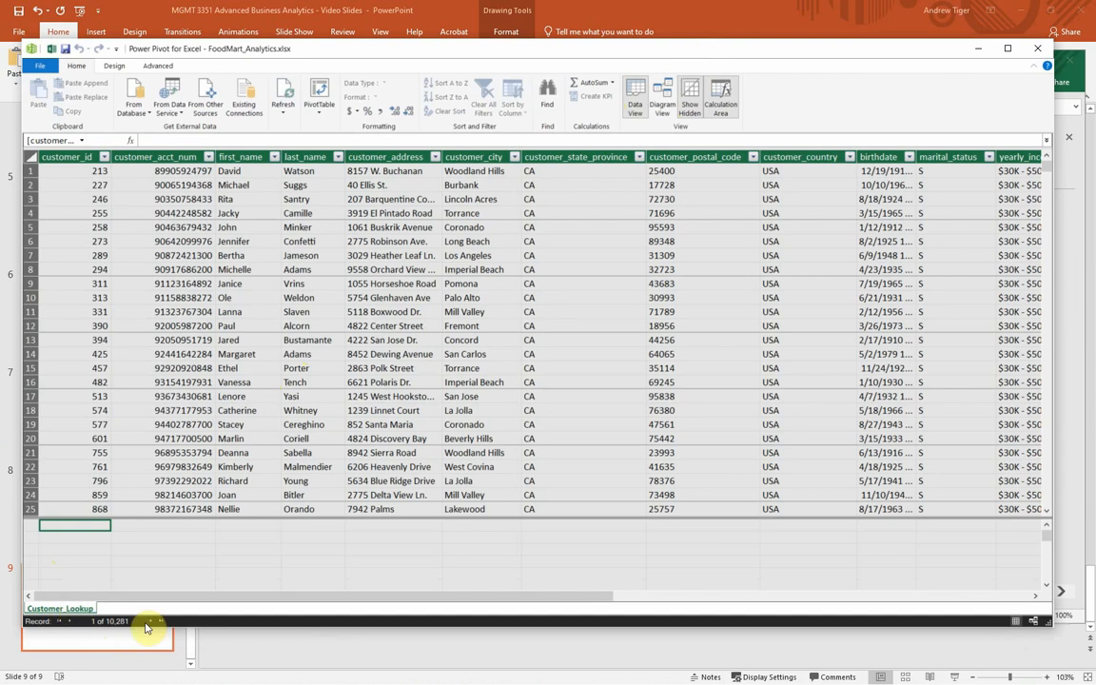
{"action": "left_click", "coordinate": [1035, 50]}
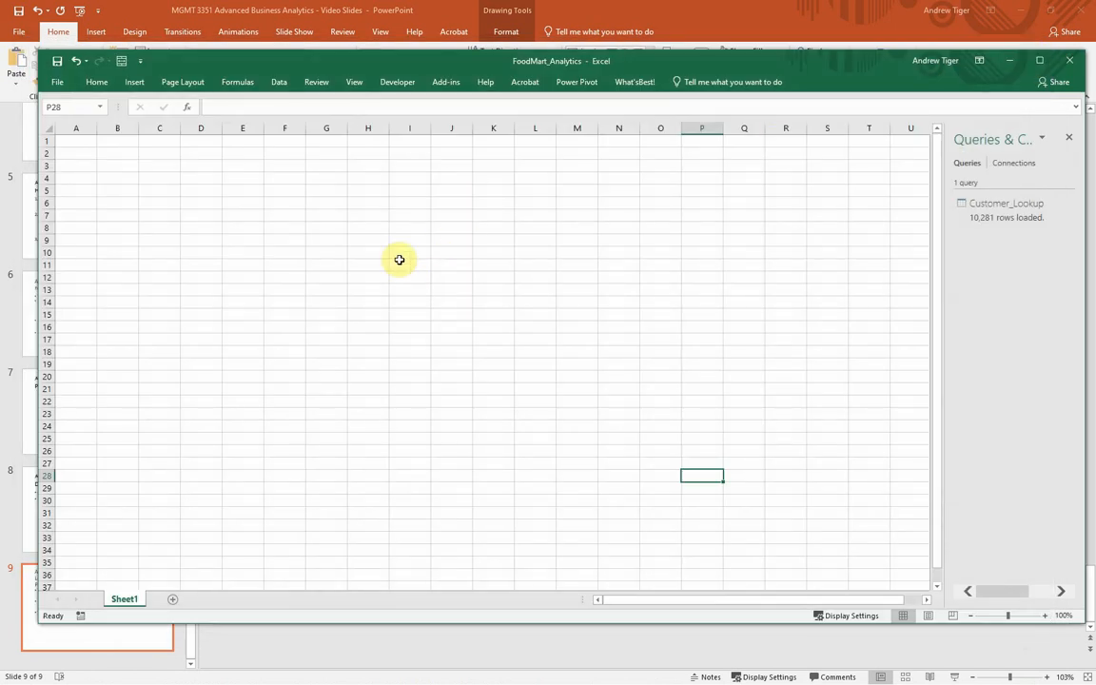
Import the FoodMart_Transactions_1997 CSV file from the FoodMart_CSV_Files folder and open it for editing in Power Query
{"action": "left_click", "coordinate": [279, 83]}
{"action": "left_click", "coordinate": [58, 134]}
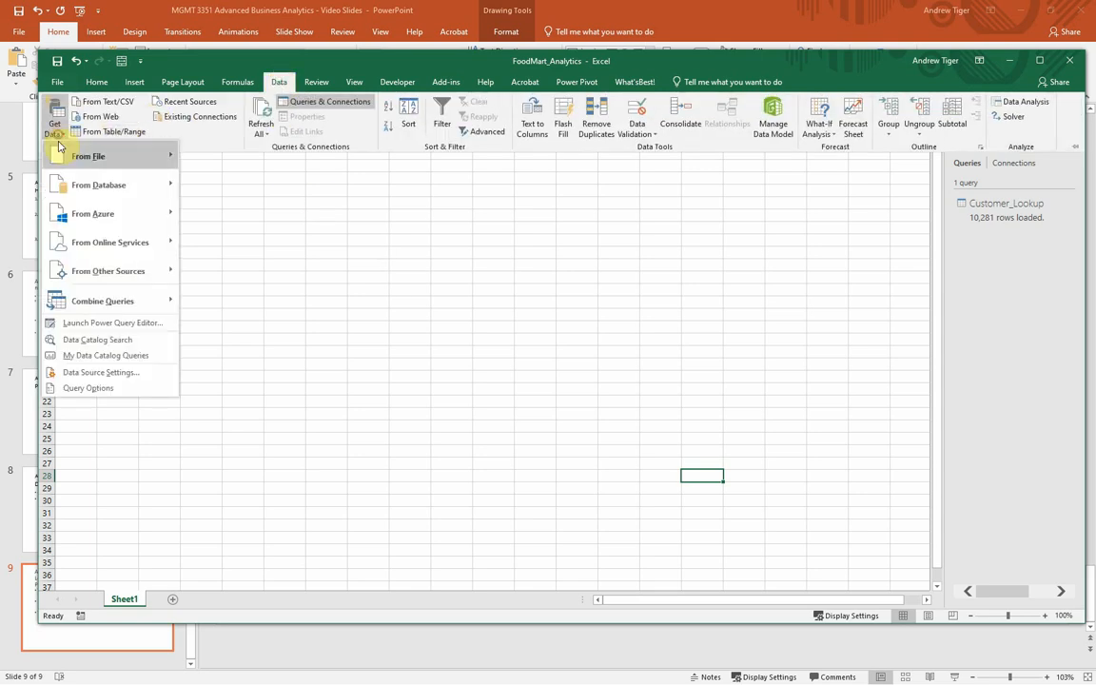
{"action": "mouse_move", "coordinate": [81, 164]}
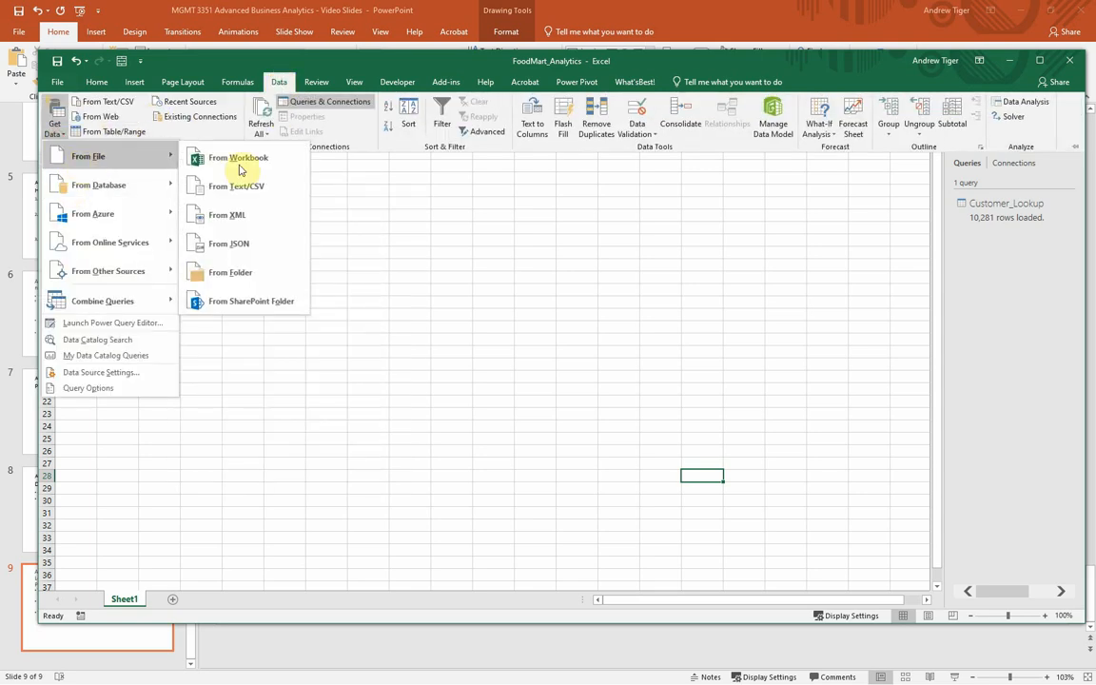
{"action": "left_click", "coordinate": [236, 187]}
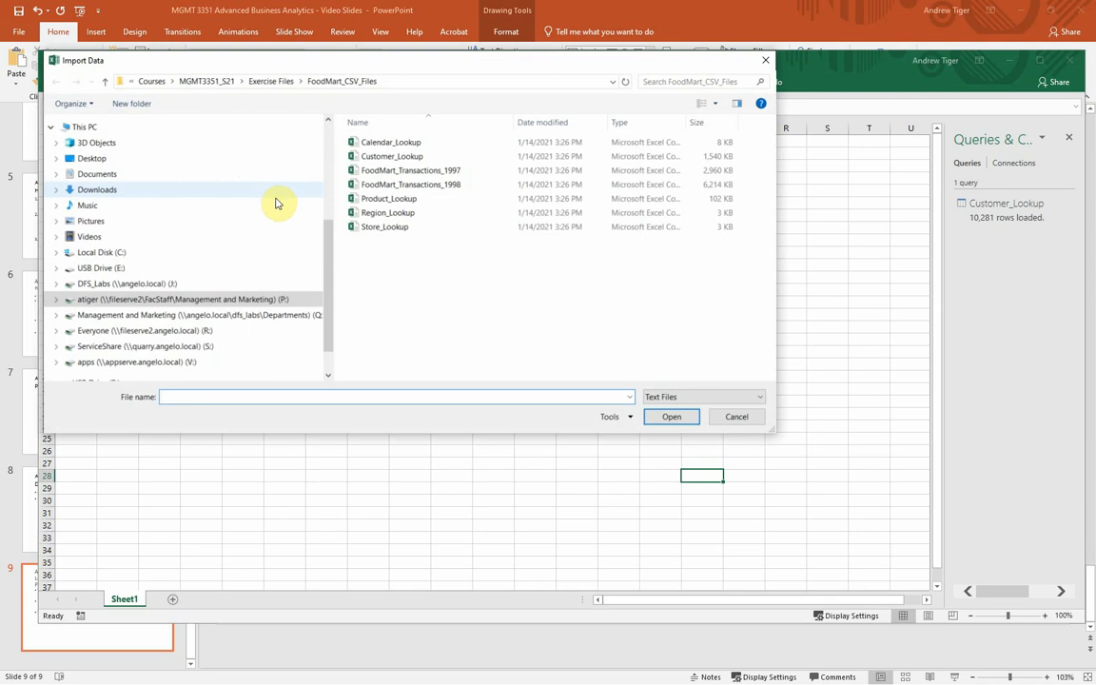
{"action": "left_click", "coordinate": [384, 171]}
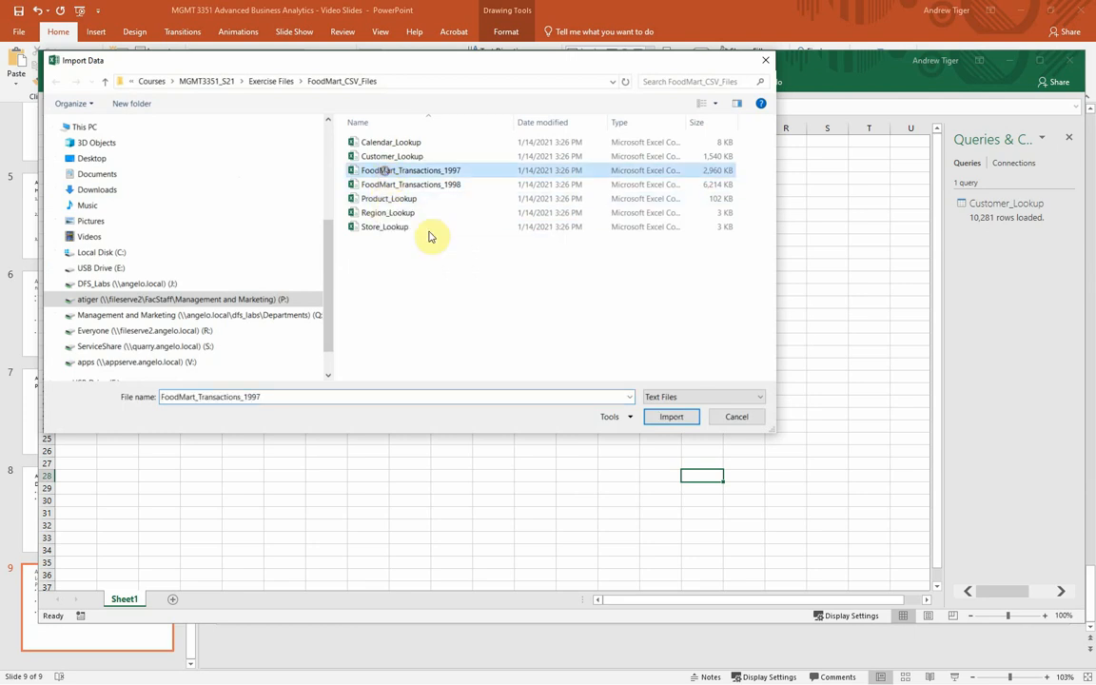
{"action": "left_click", "coordinate": [671, 416]}
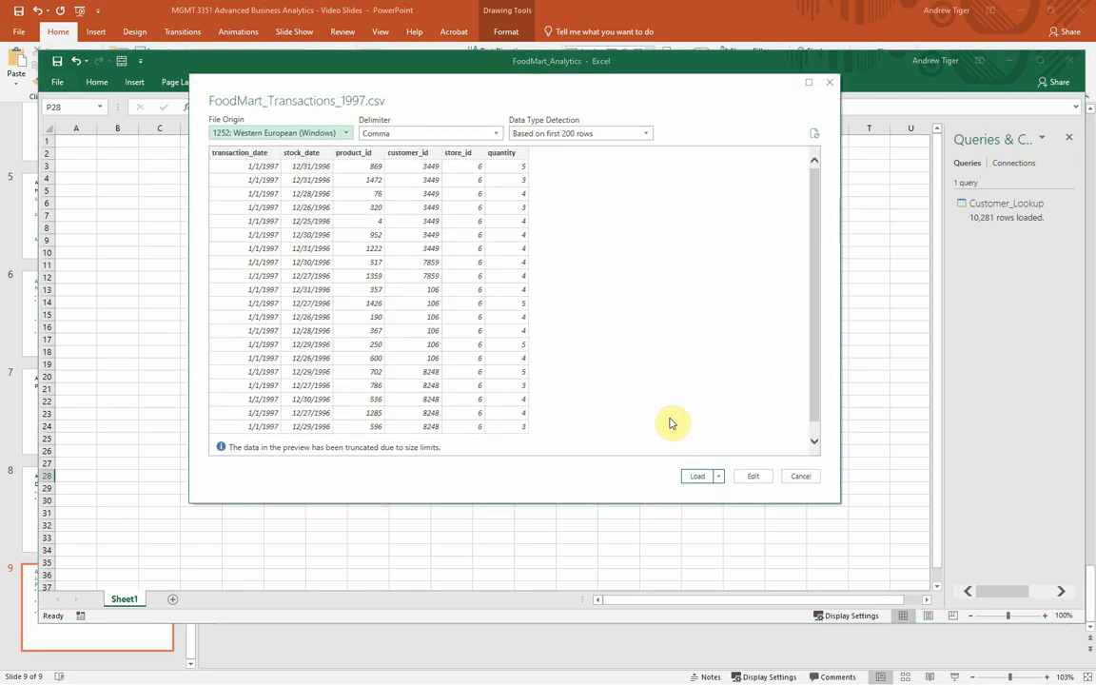
{"action": "left_click", "coordinate": [754, 478]}
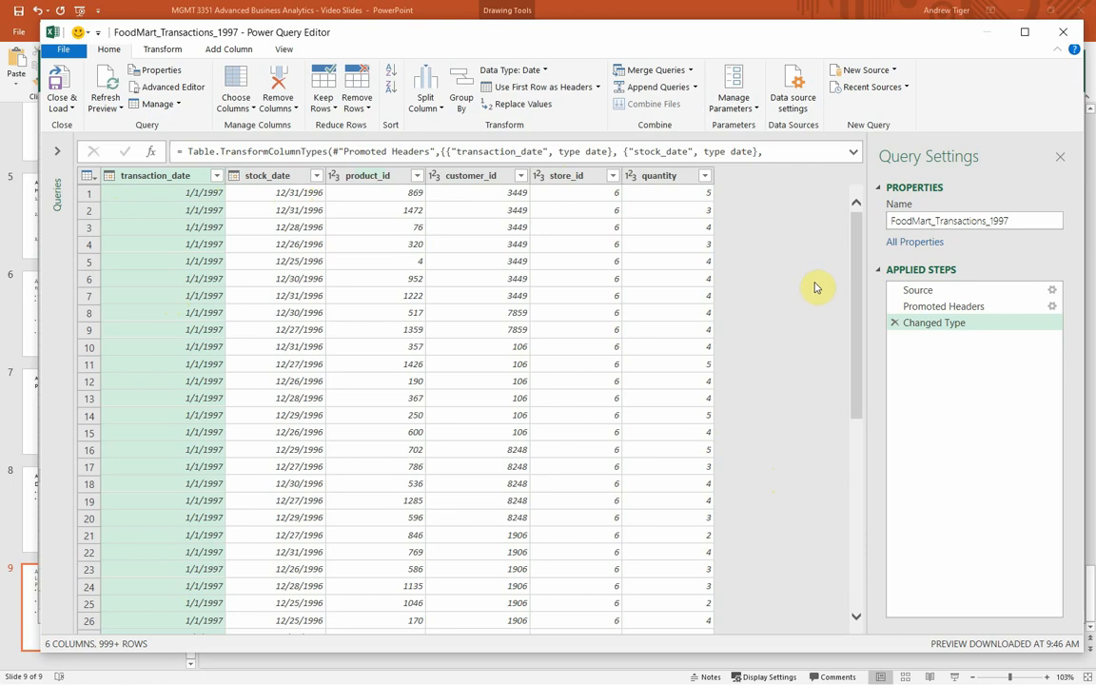
Load the FoodMart_Transactions_1997 query as a connection only, add it to the Data Model, and check its load status
{"action": "left_click", "coordinate": [69, 107]}
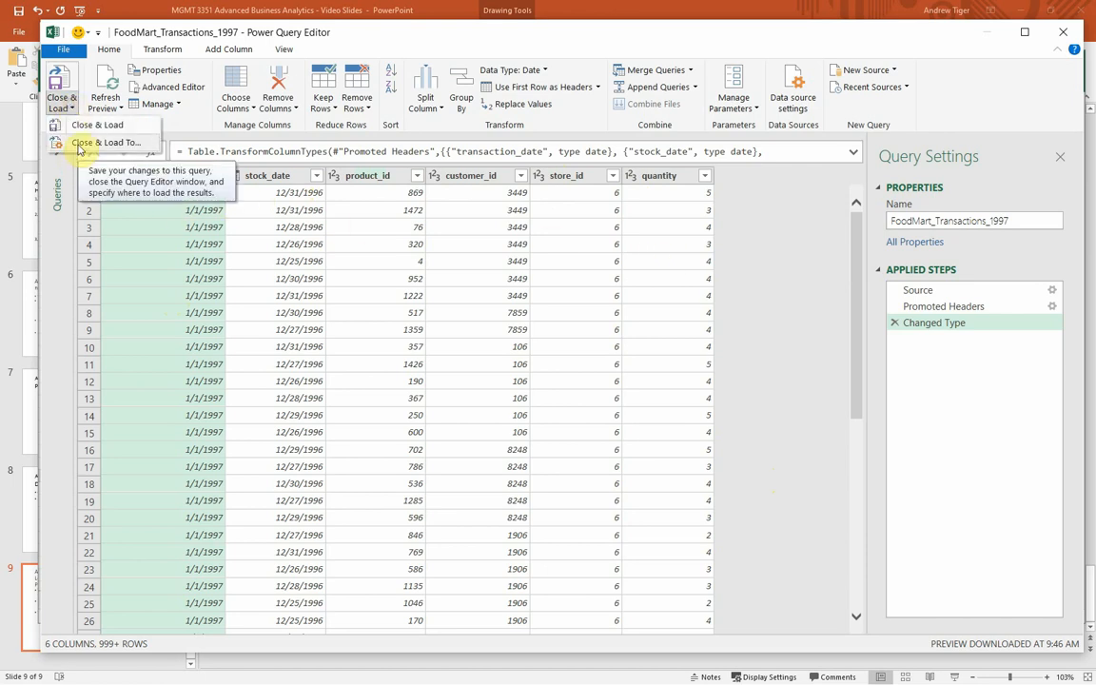
{"action": "left_click", "coordinate": [80, 144]}
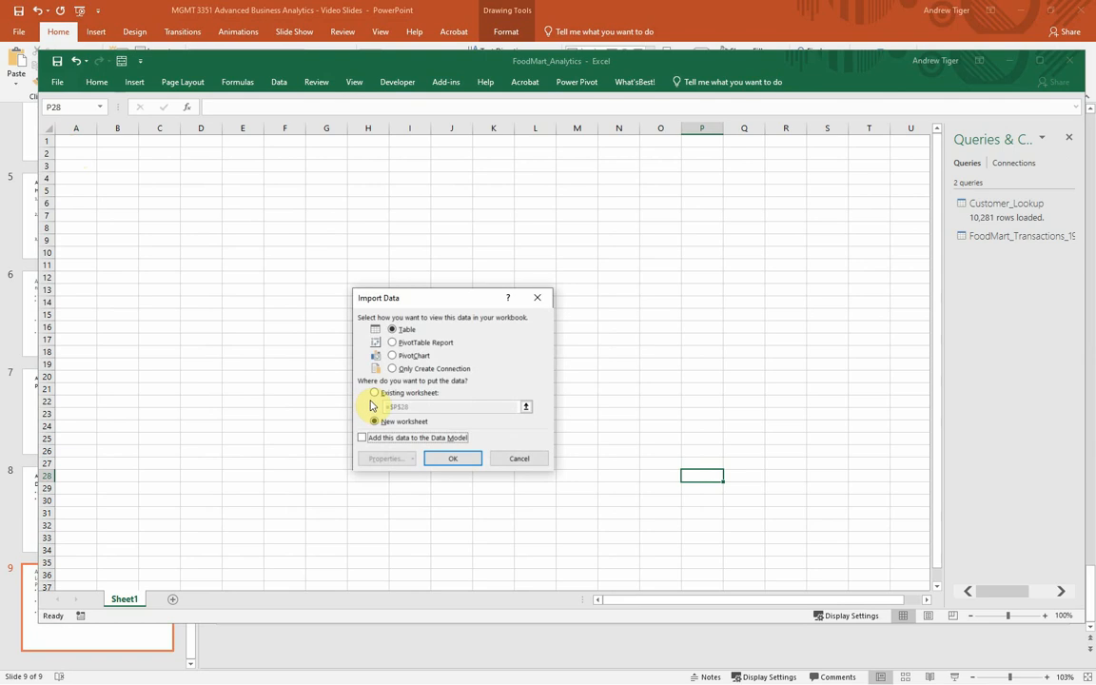
{"action": "left_click", "coordinate": [392, 369]}
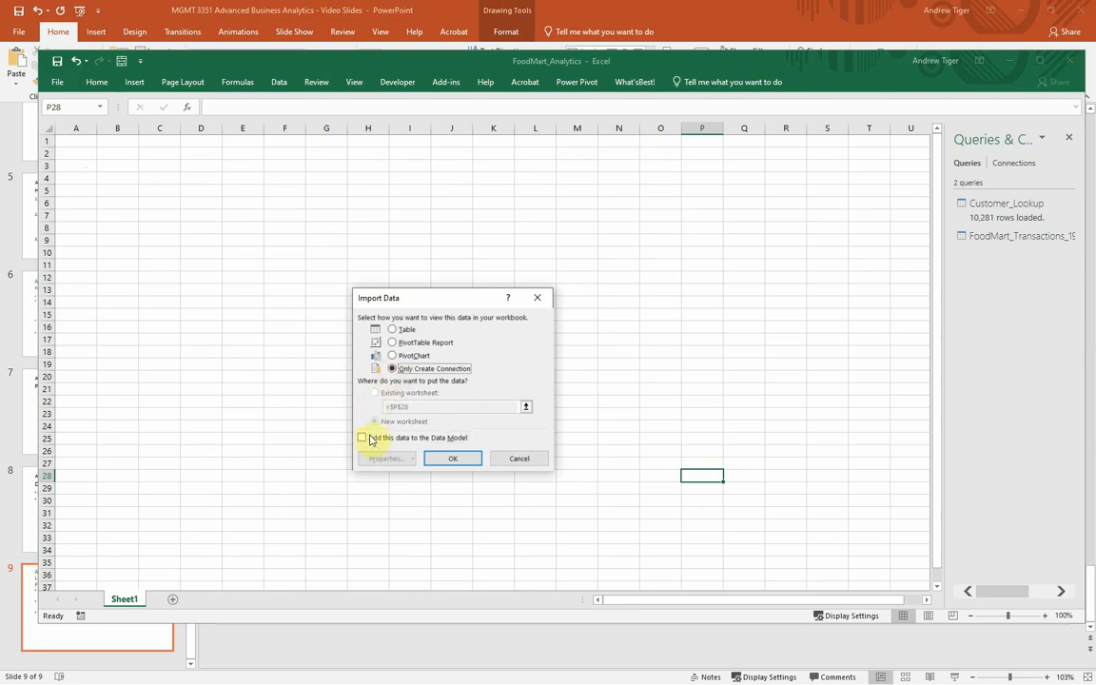
{"action": "left_click", "coordinate": [452, 459]}
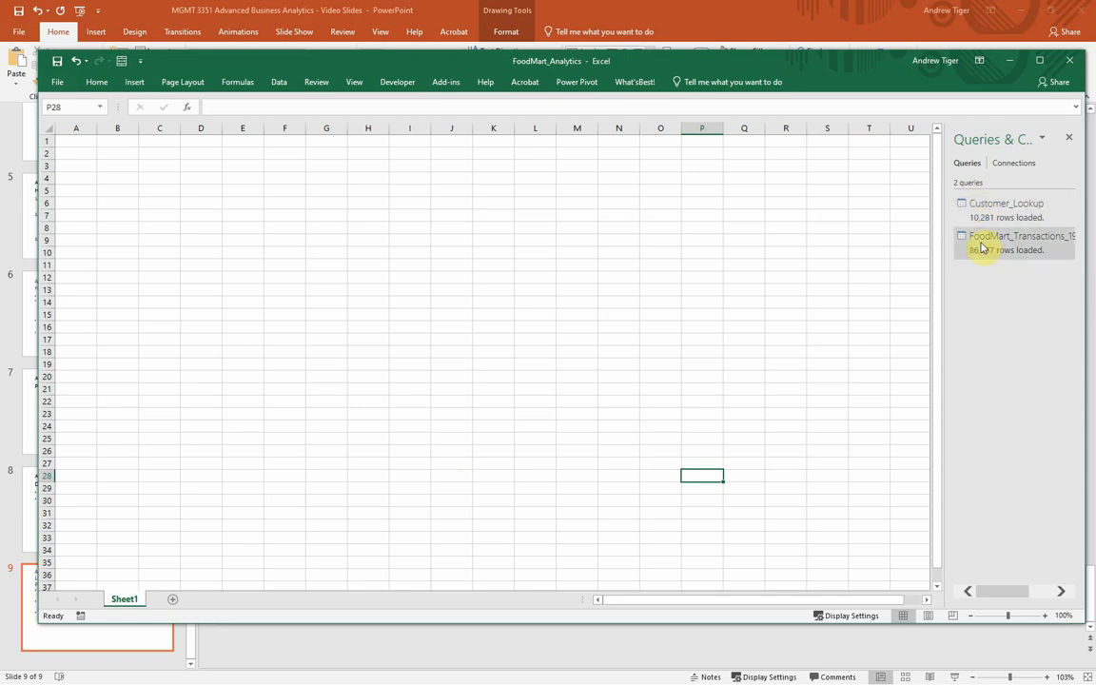
{"action": "mouse_move", "coordinate": [982, 244]}
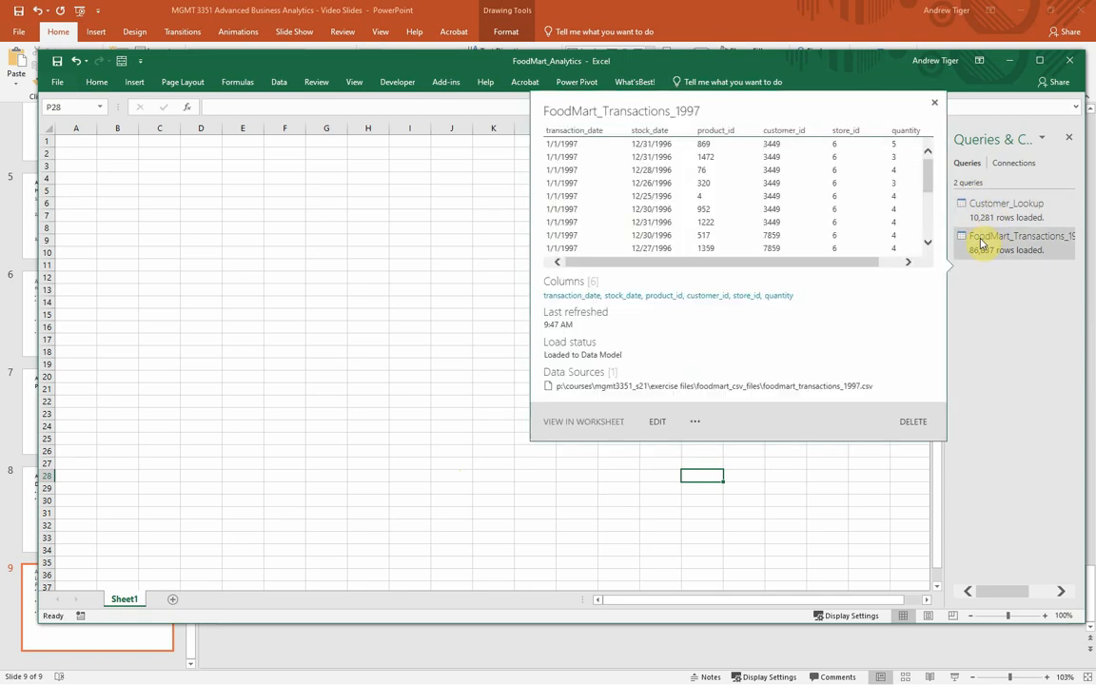
Import the Product_Lookup CSV file from the FoodMart_CSV_Files folder and open it for editing in Power Query
{"action": "left_click", "coordinate": [276, 82]}
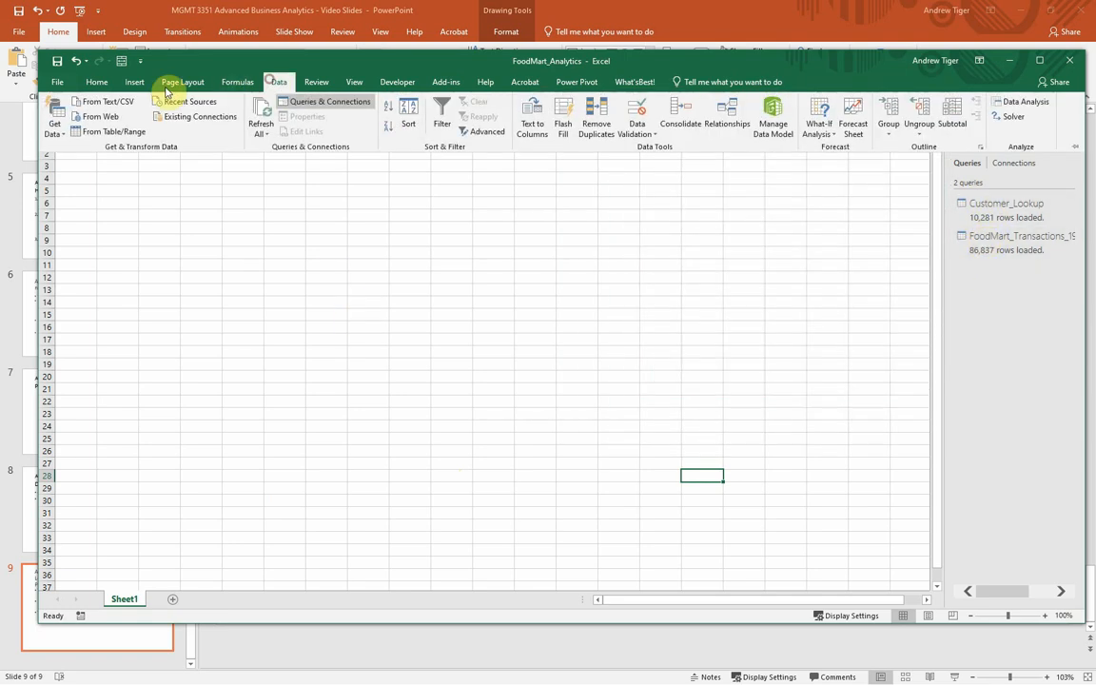
{"action": "left_click", "coordinate": [52, 131]}
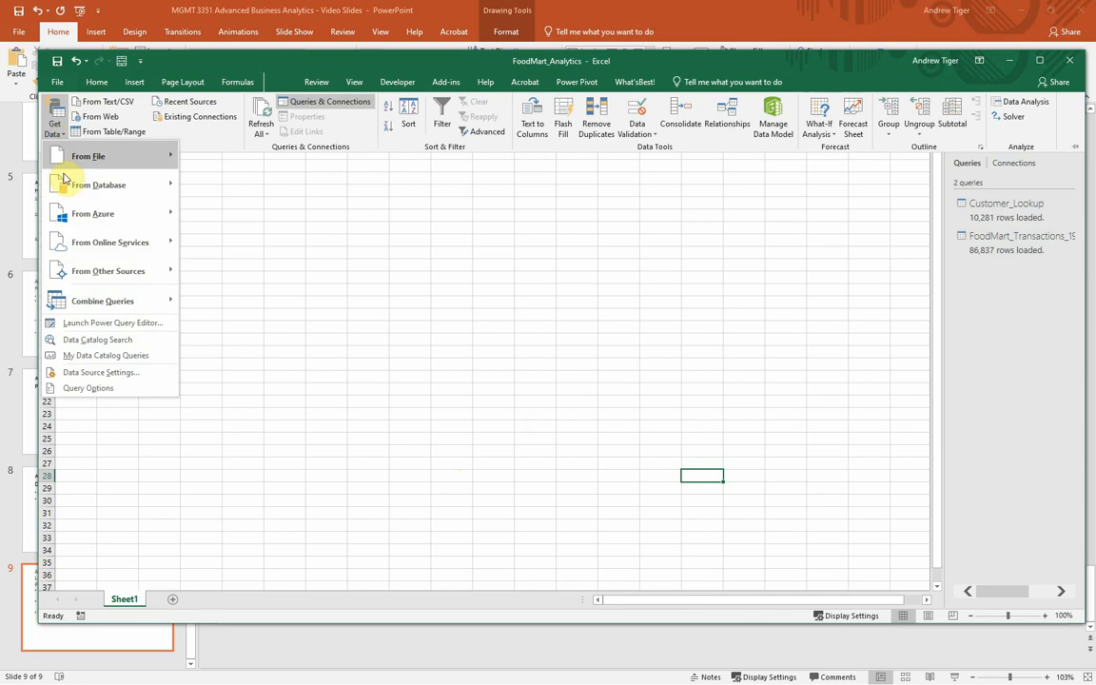
{"action": "mouse_move", "coordinate": [105, 156]}
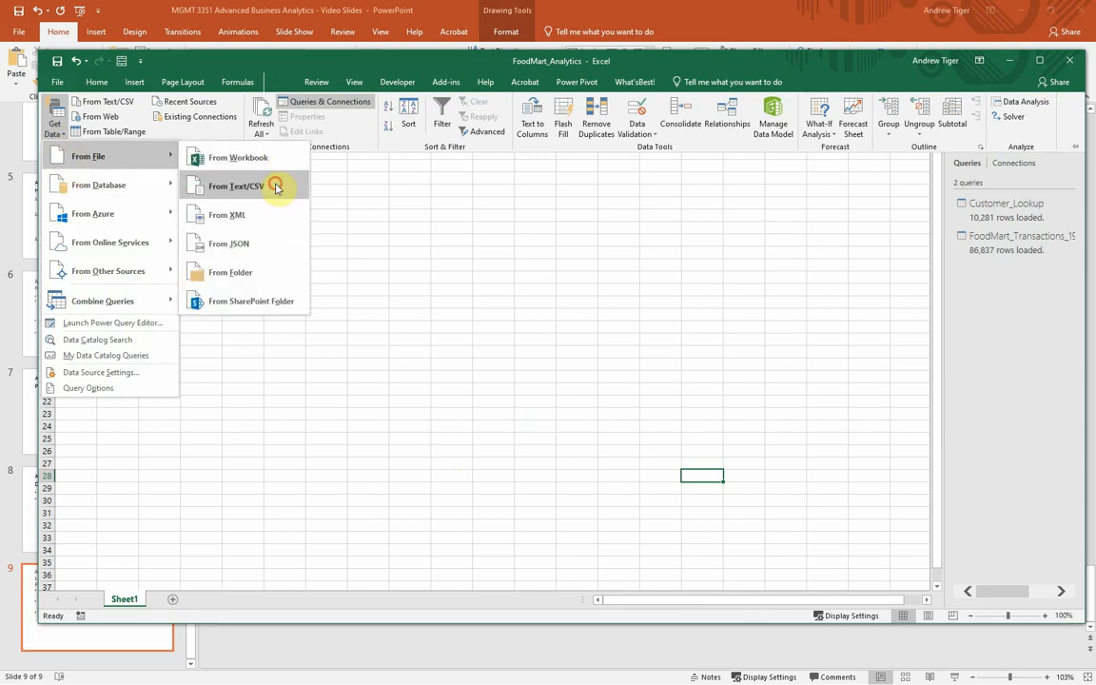
{"action": "left_click", "coordinate": [276, 186]}
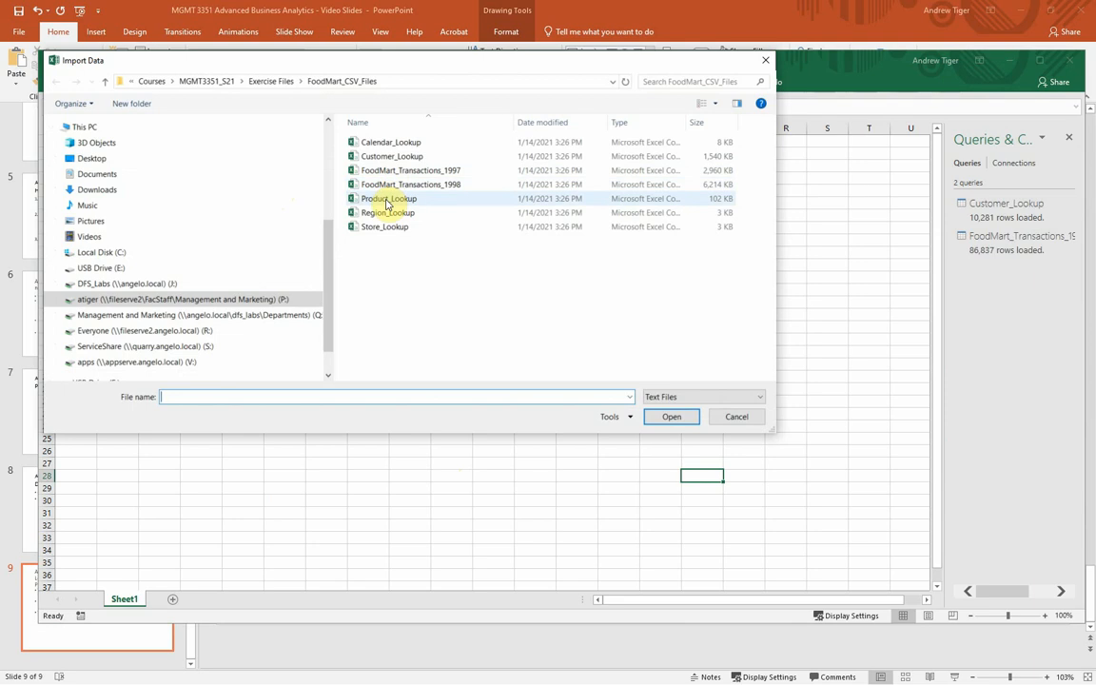
{"action": "left_click", "coordinate": [386, 200]}
{"action": "left_click", "coordinate": [672, 416]}
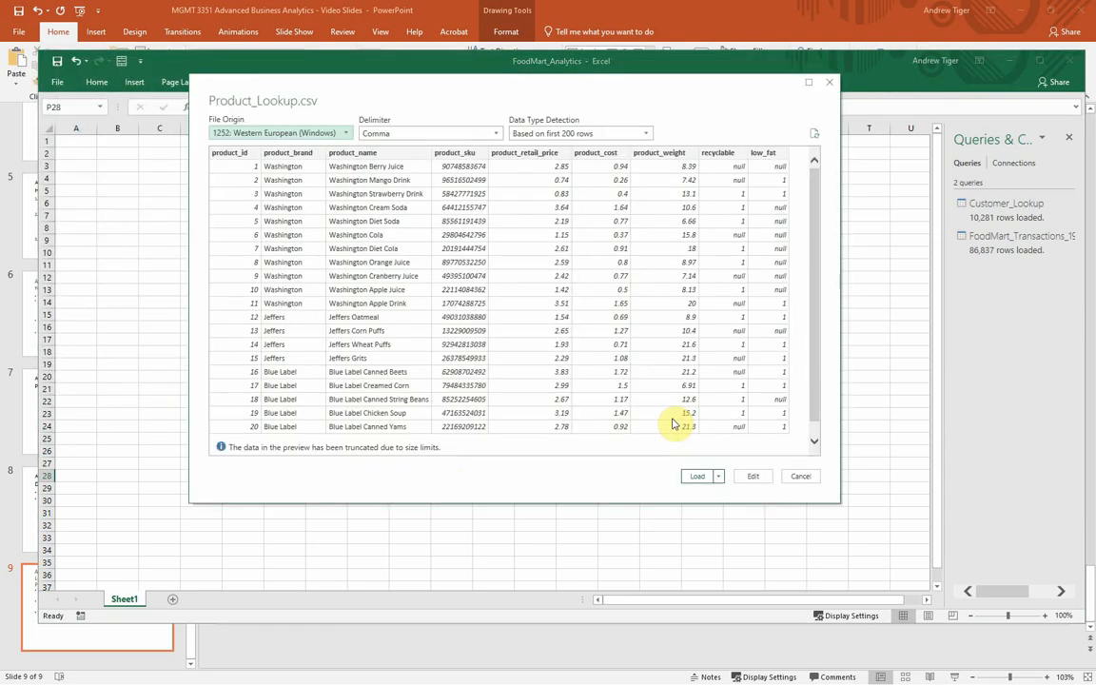
{"action": "left_click", "coordinate": [749, 476]}
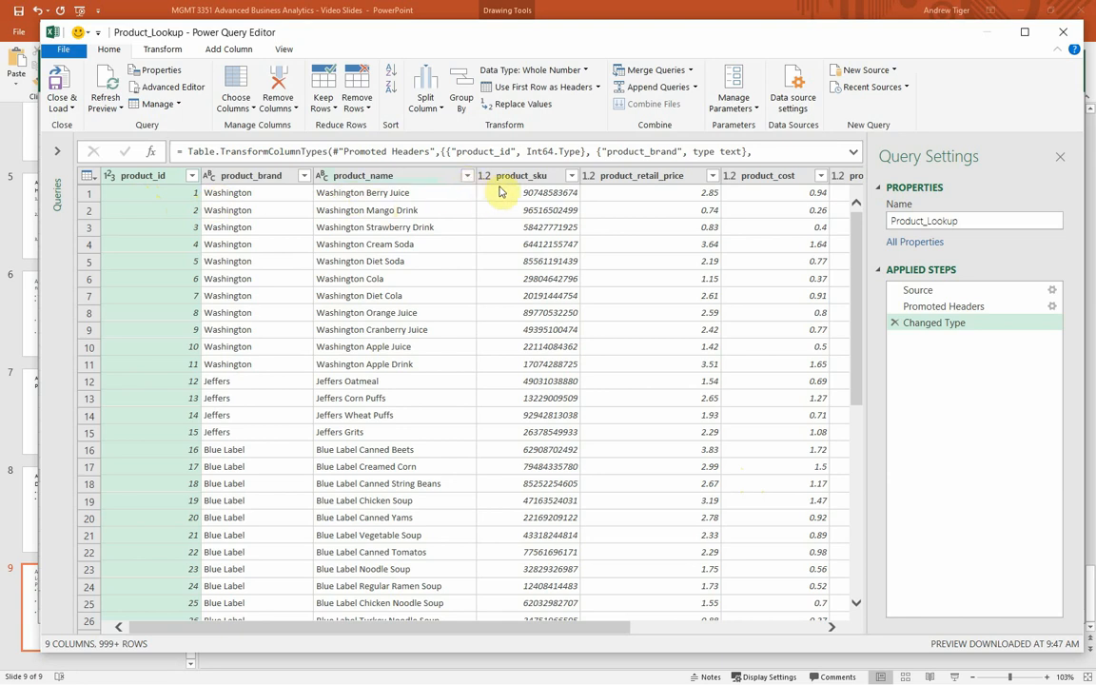
Try converting the product_sku column to Whole Number as a separate conversion step, and delete that added step
{"action": "left_click", "coordinate": [572, 179]}
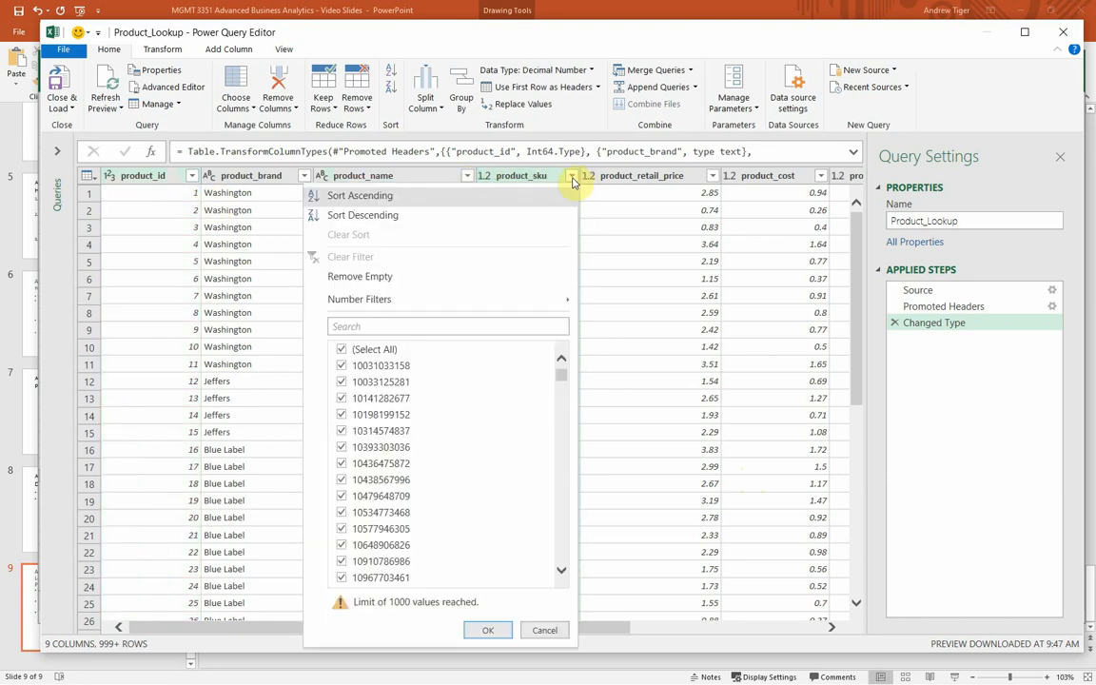
{"action": "left_click", "coordinate": [529, 177]}
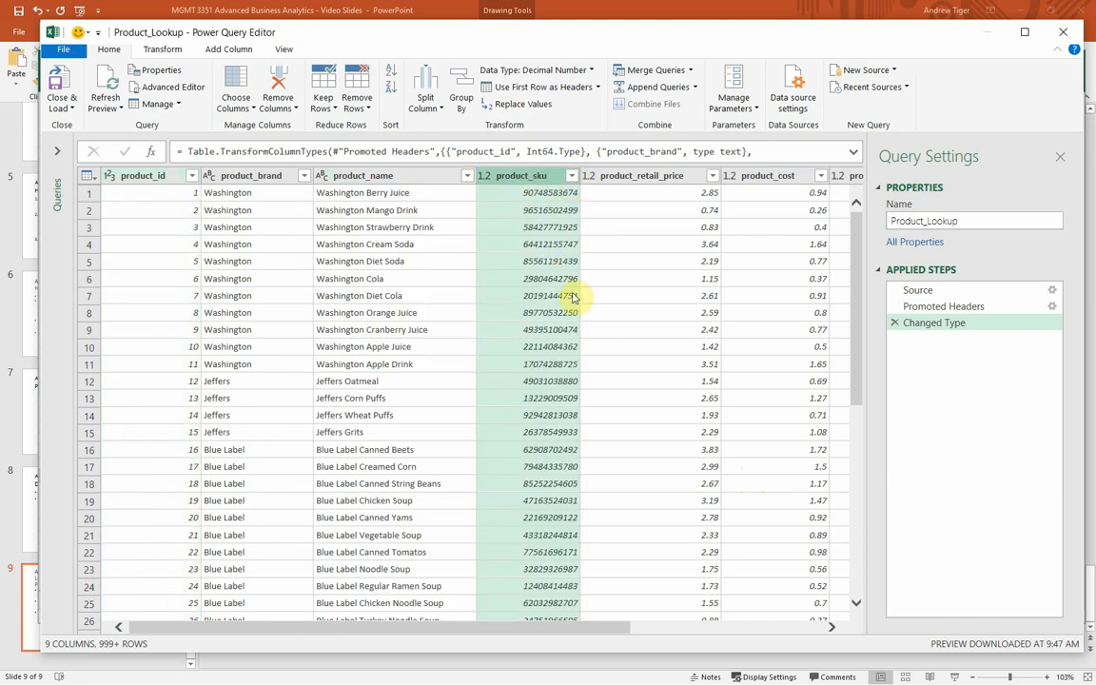
{"action": "left_click", "coordinate": [487, 181]}
{"action": "left_click", "coordinate": [494, 232]}
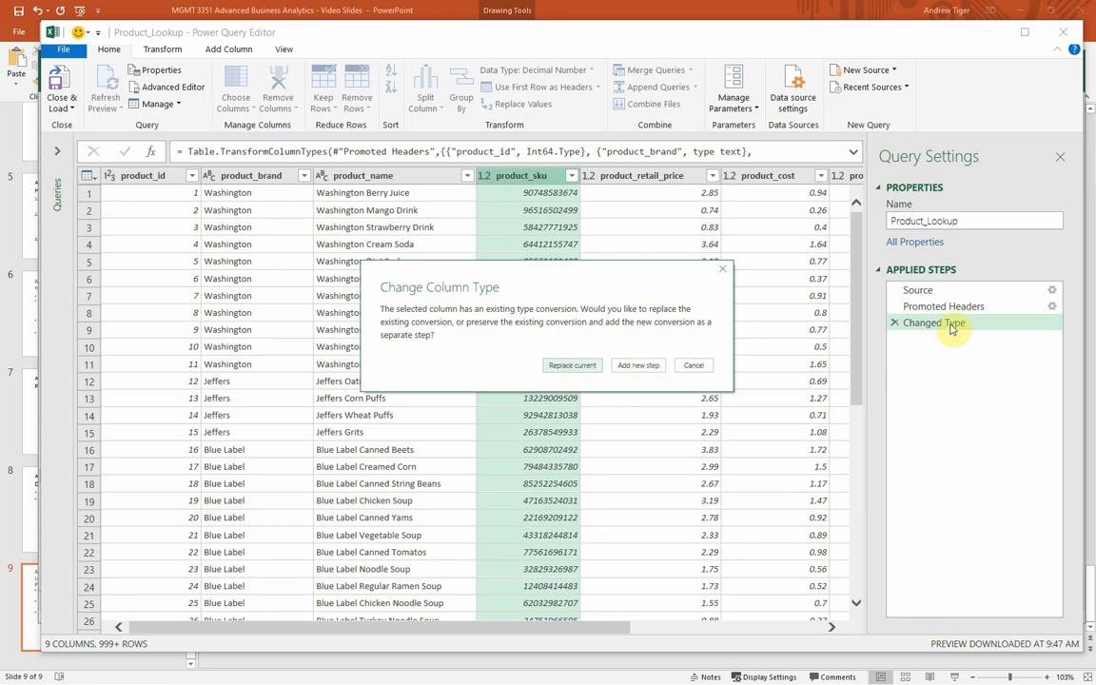
{"action": "left_click", "coordinate": [641, 366]}
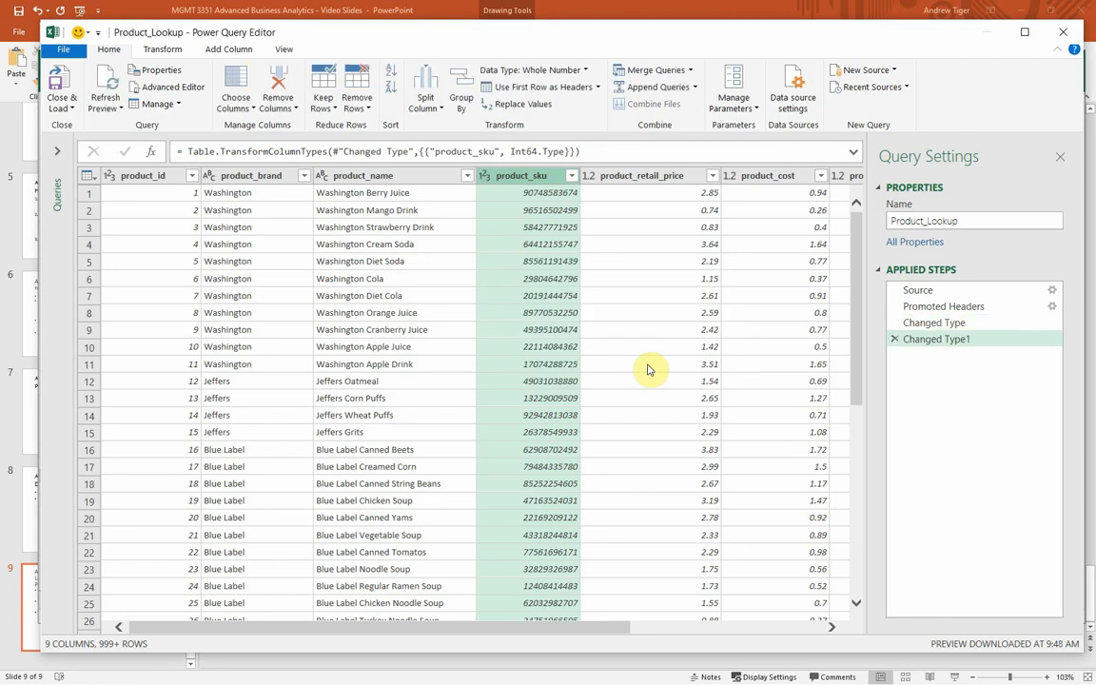
{"action": "left_click", "coordinate": [944, 344]}
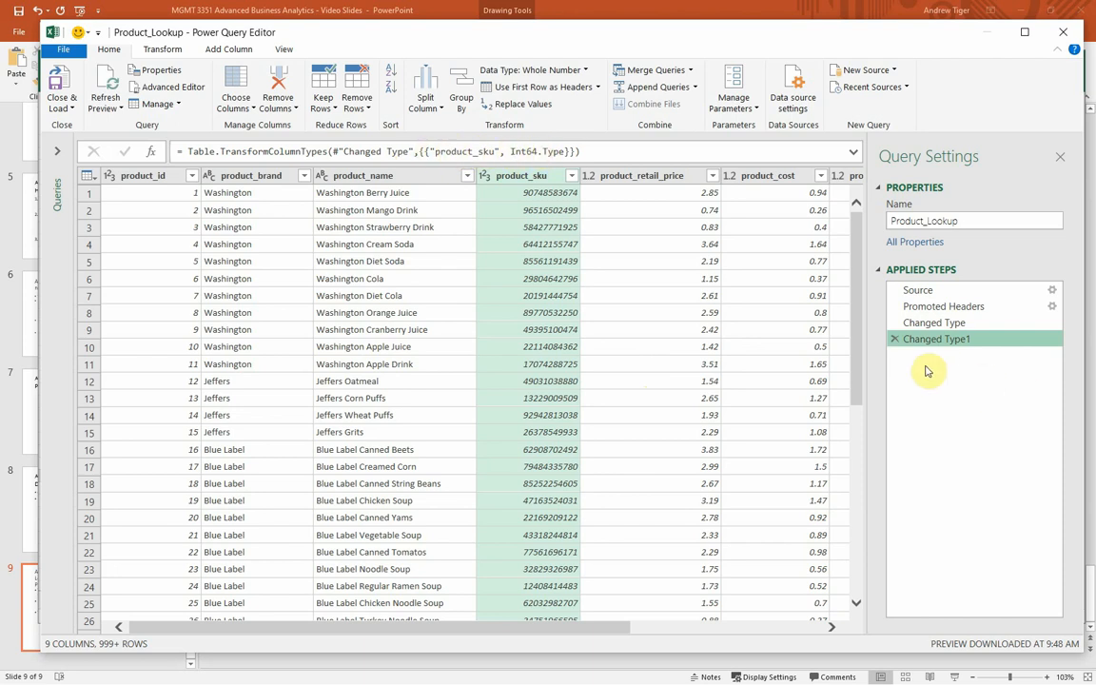
{"action": "left_click", "coordinate": [895, 339]}
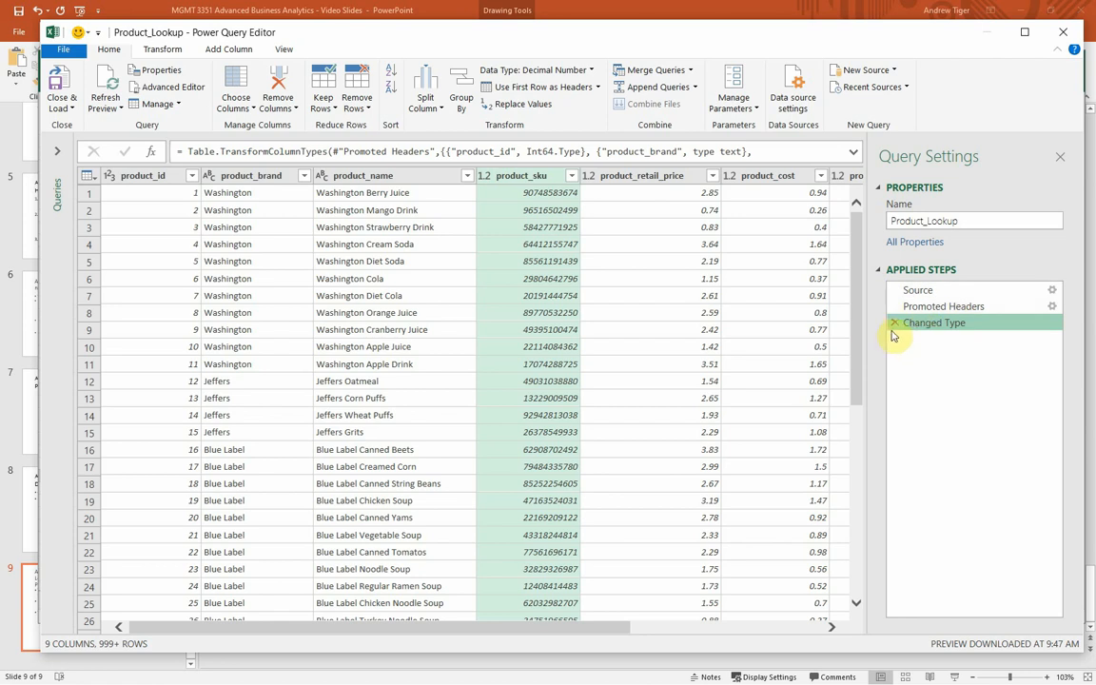
Change the product_sku column to Whole Number, replacing its current conversion, and check the full Changed Type formula
{"action": "left_click", "coordinate": [484, 182]}
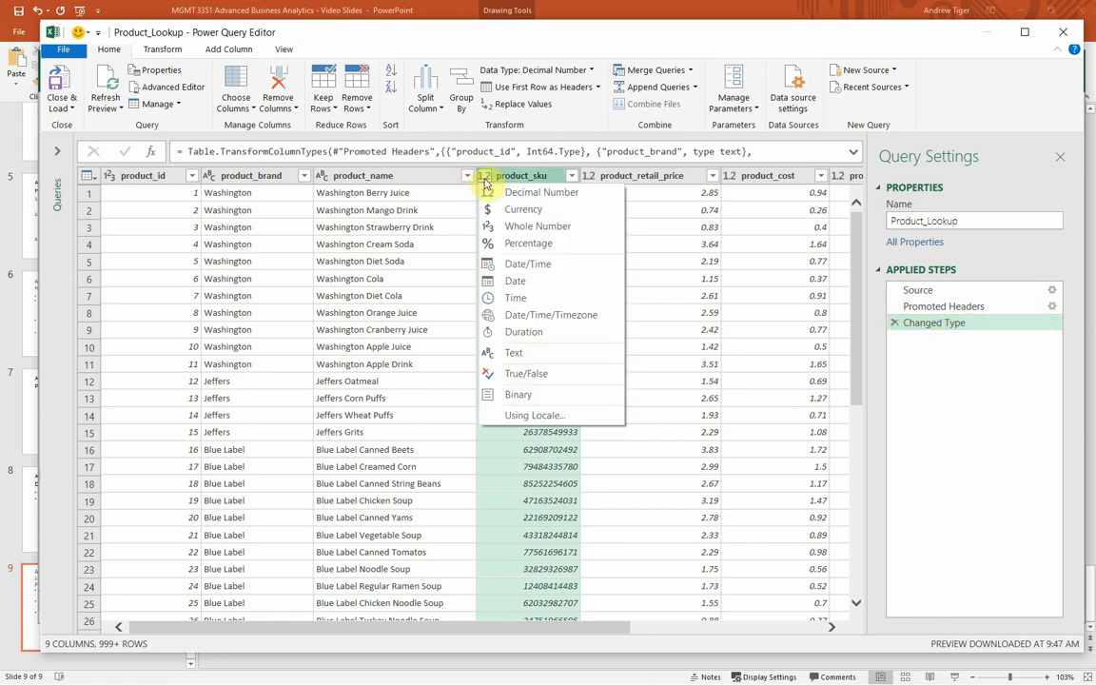
{"action": "left_click", "coordinate": [497, 224]}
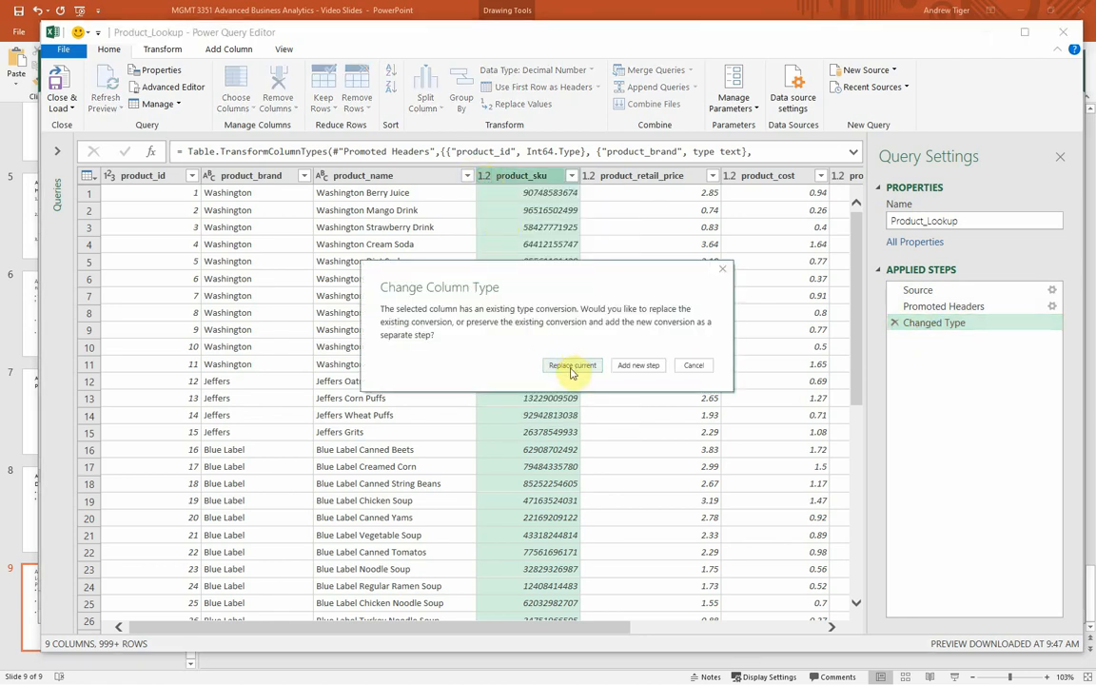
{"action": "left_click", "coordinate": [572, 366]}
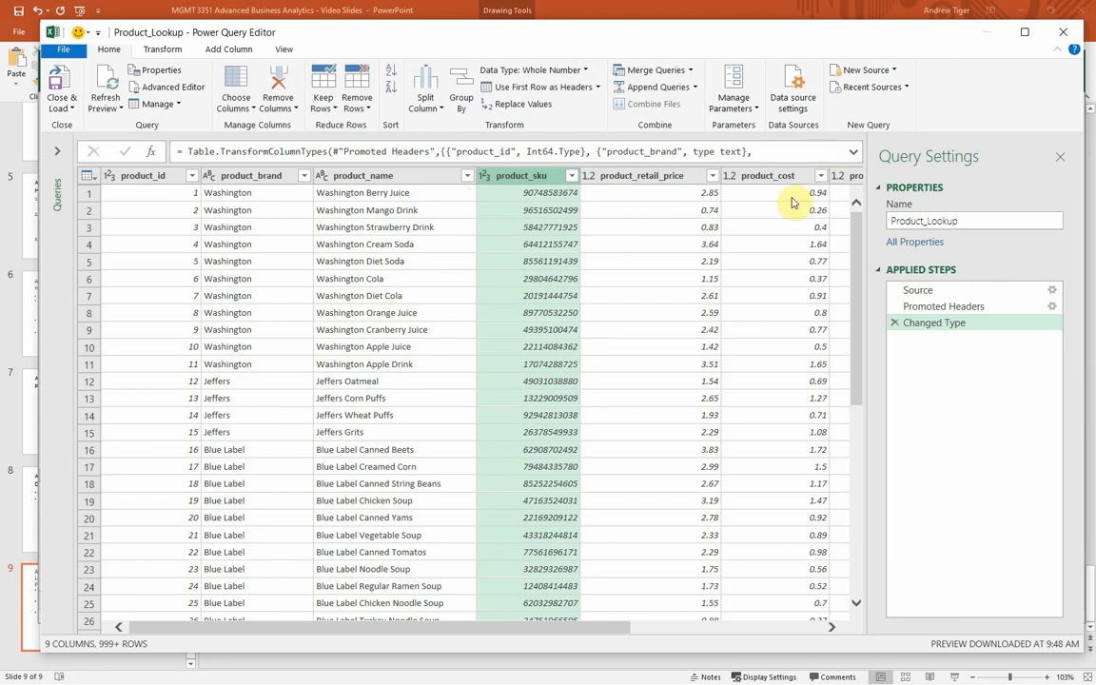
{"action": "left_click", "coordinate": [853, 153]}
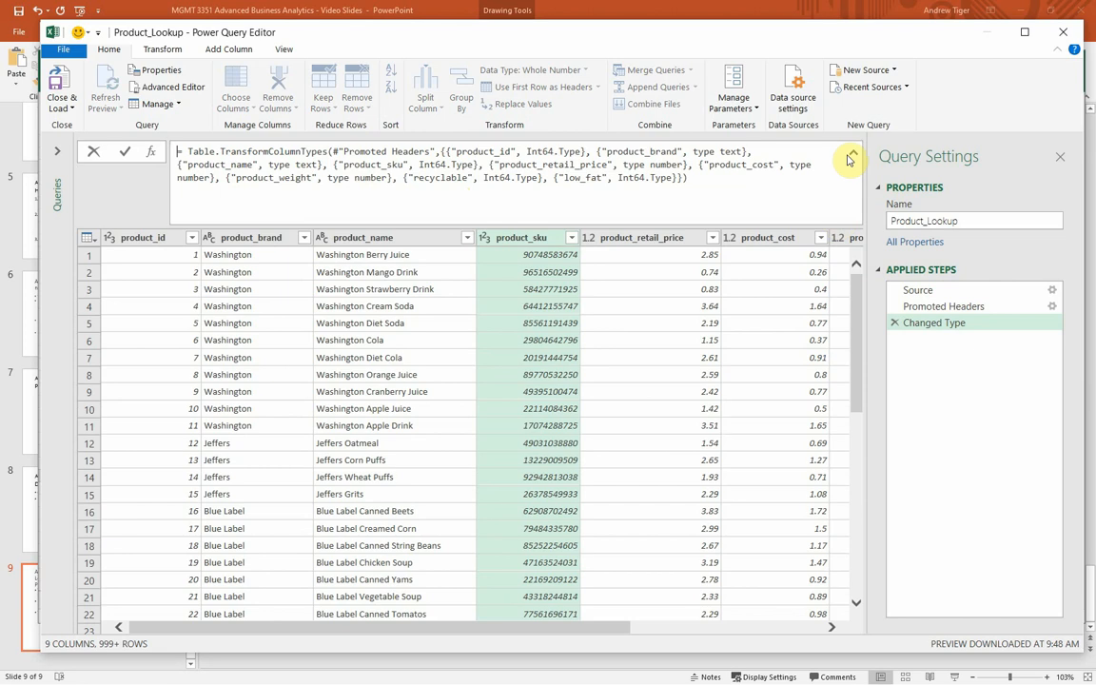
{"action": "left_click", "coordinate": [852, 153]}
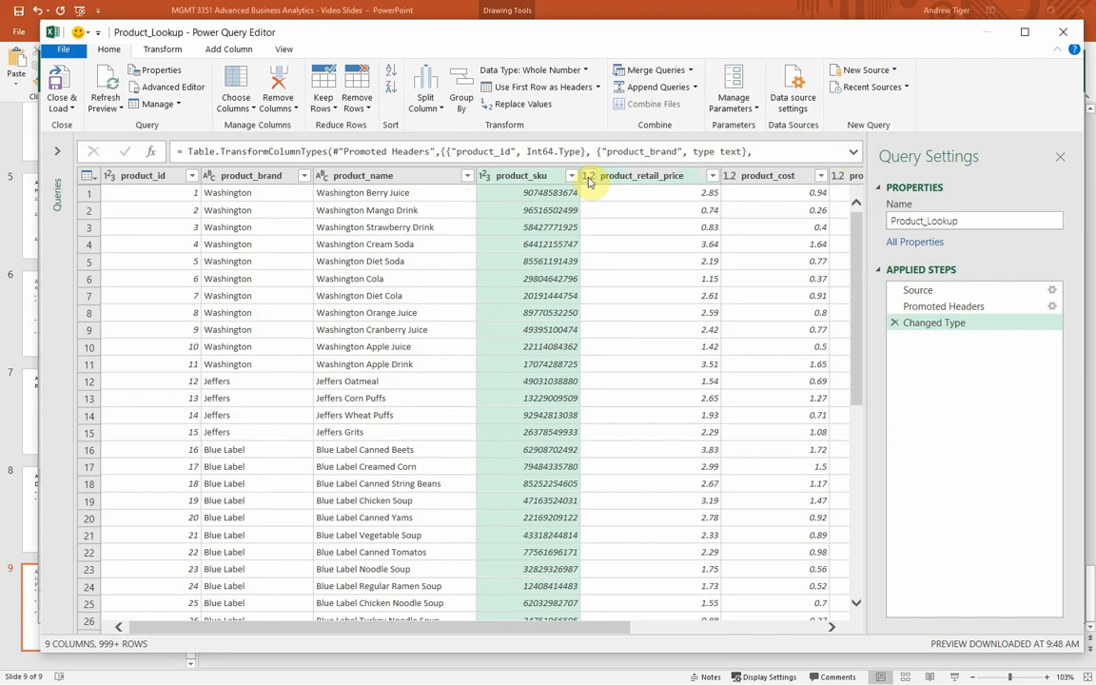
Change the product_retail_price and product_cost columns to Currency, replacing their current conversions
{"action": "left_click", "coordinate": [589, 179]}
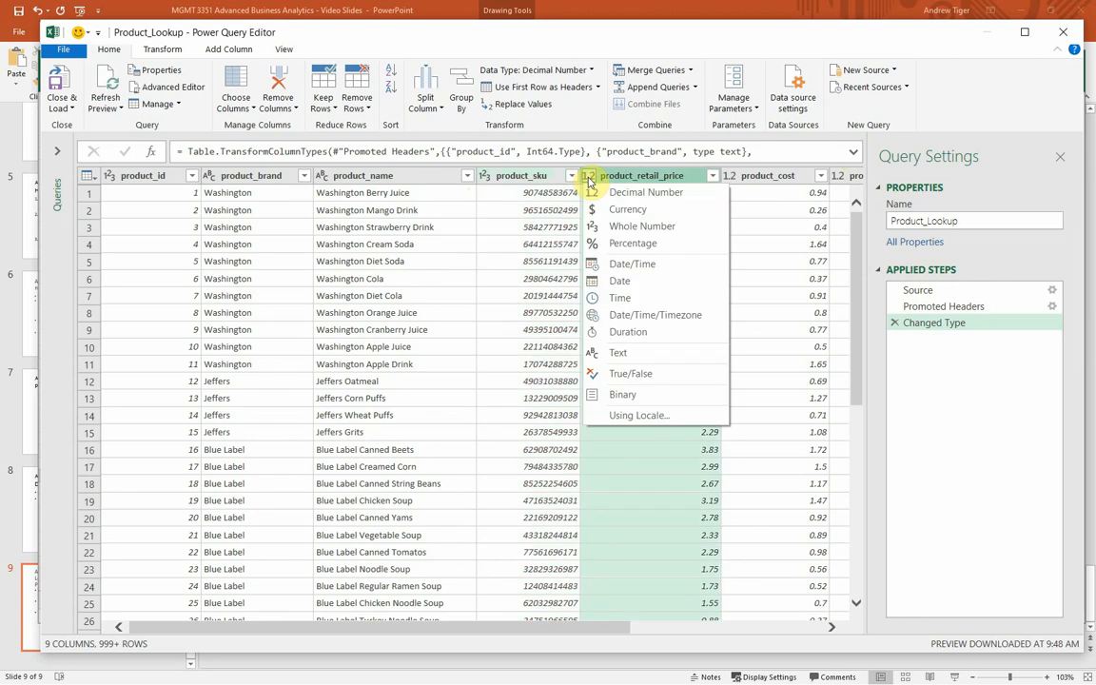
{"action": "left_click", "coordinate": [616, 211]}
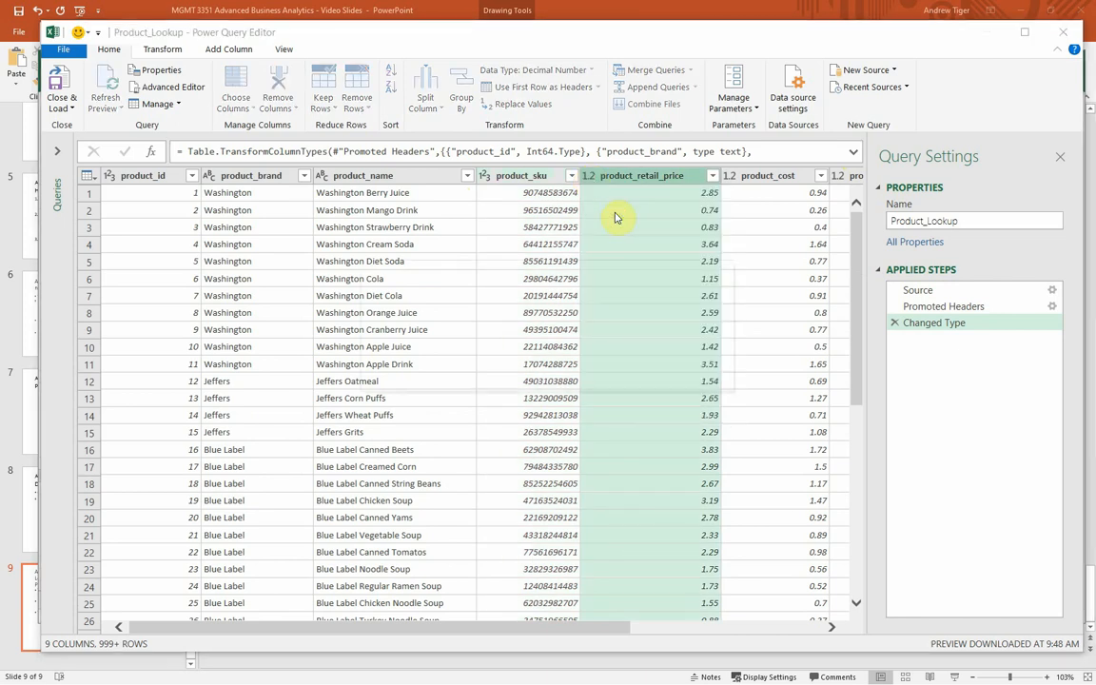
{"action": "left_click", "coordinate": [569, 366]}
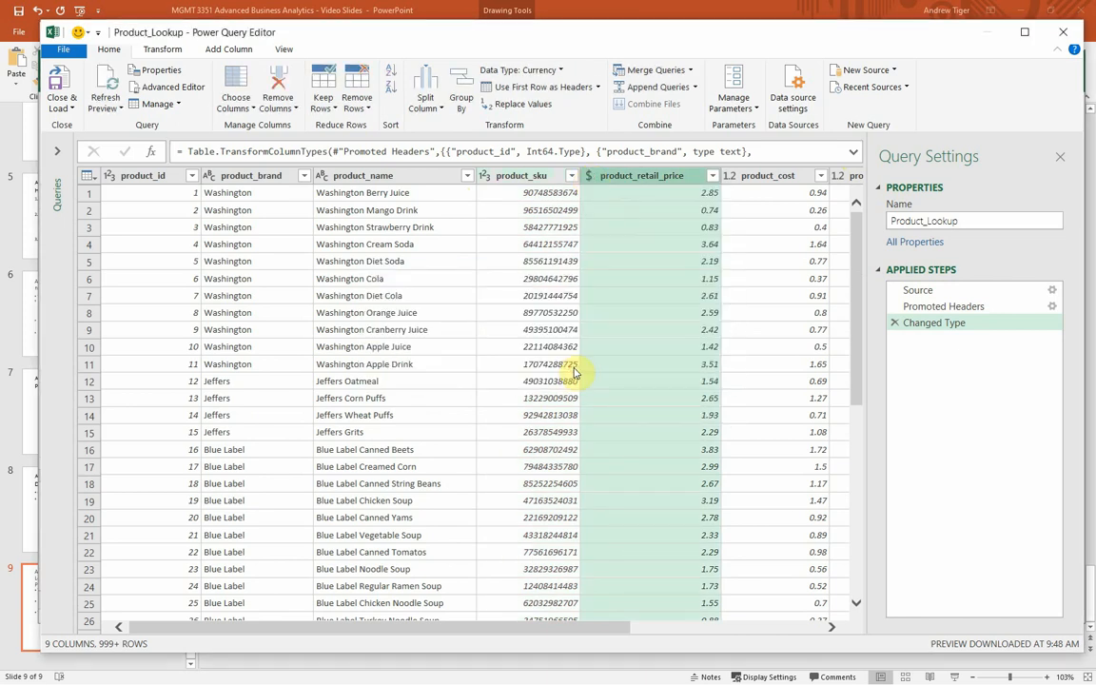
{"action": "left_click", "coordinate": [729, 178]}
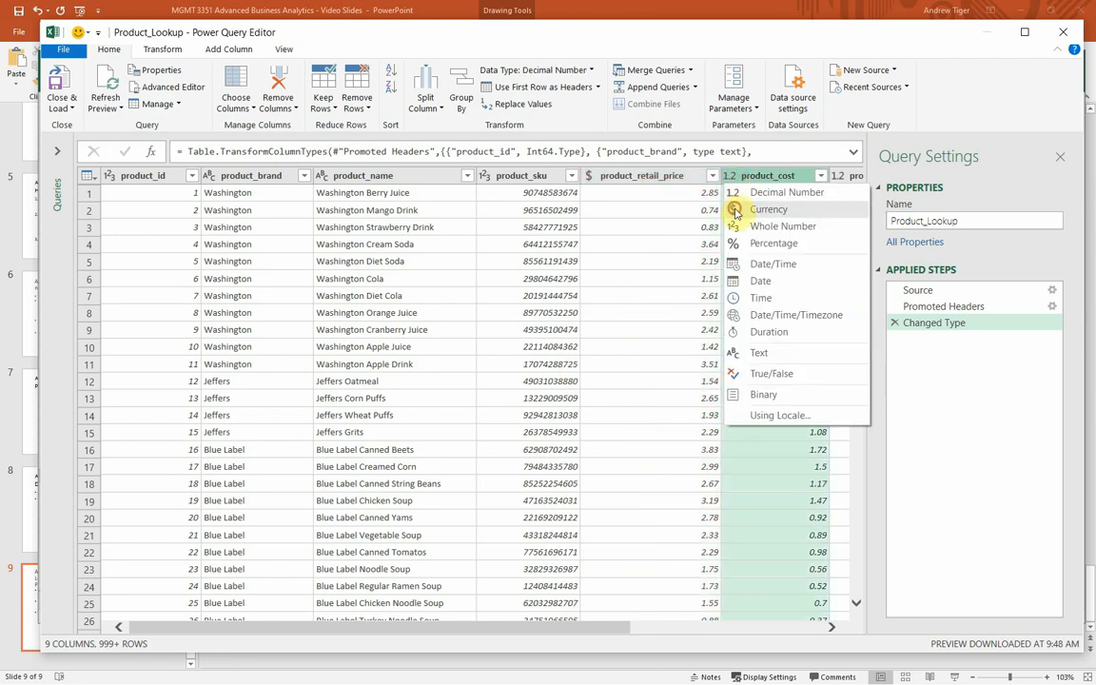
{"action": "left_click", "coordinate": [735, 211]}
{"action": "left_click", "coordinate": [574, 366]}
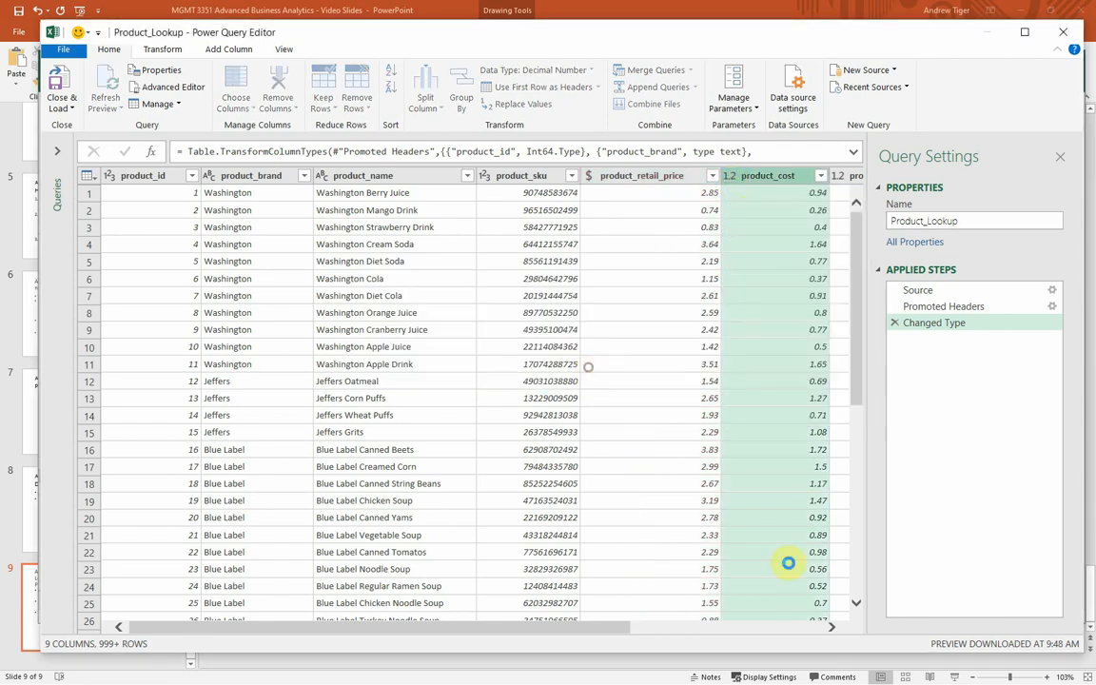
Load the Product_Lookup query as a connection only and add it to the Data Model
{"action": "left_click", "coordinate": [833, 627]}
{"action": "left_click", "coordinate": [833, 627]}
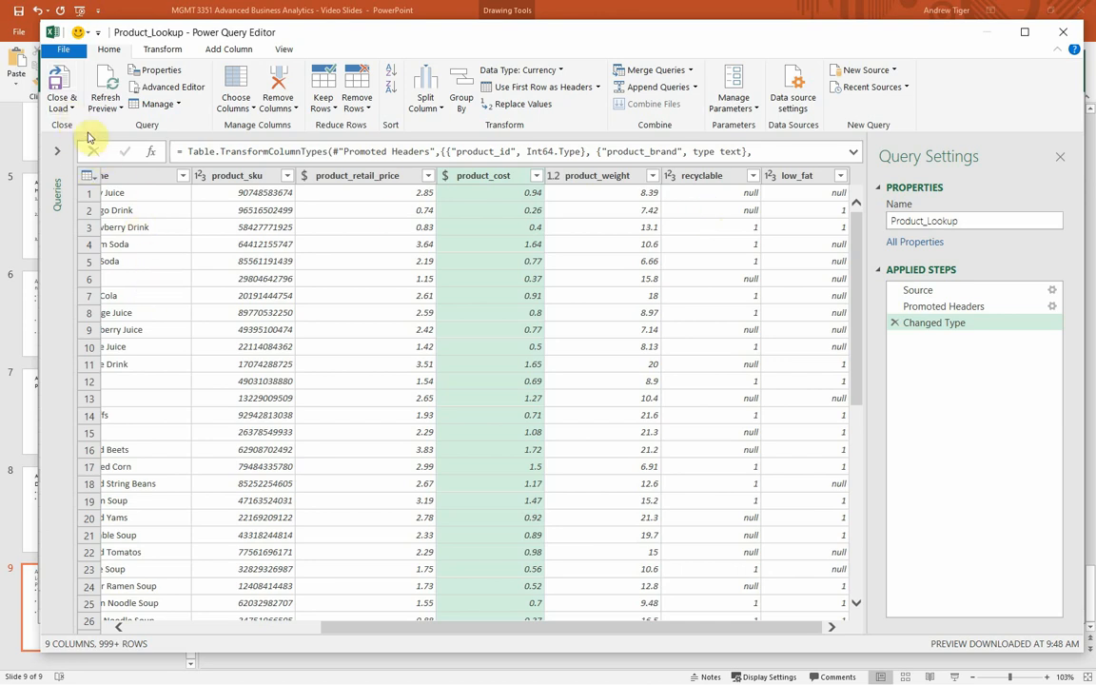
{"action": "left_click", "coordinate": [64, 107]}
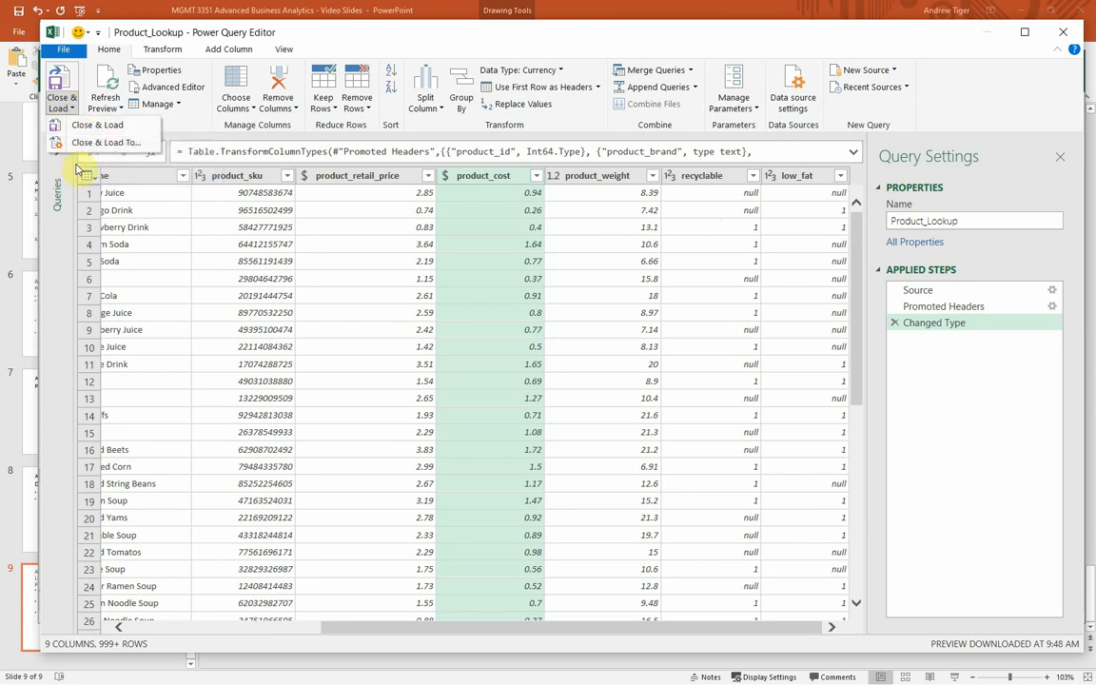
{"action": "left_click", "coordinate": [91, 143]}
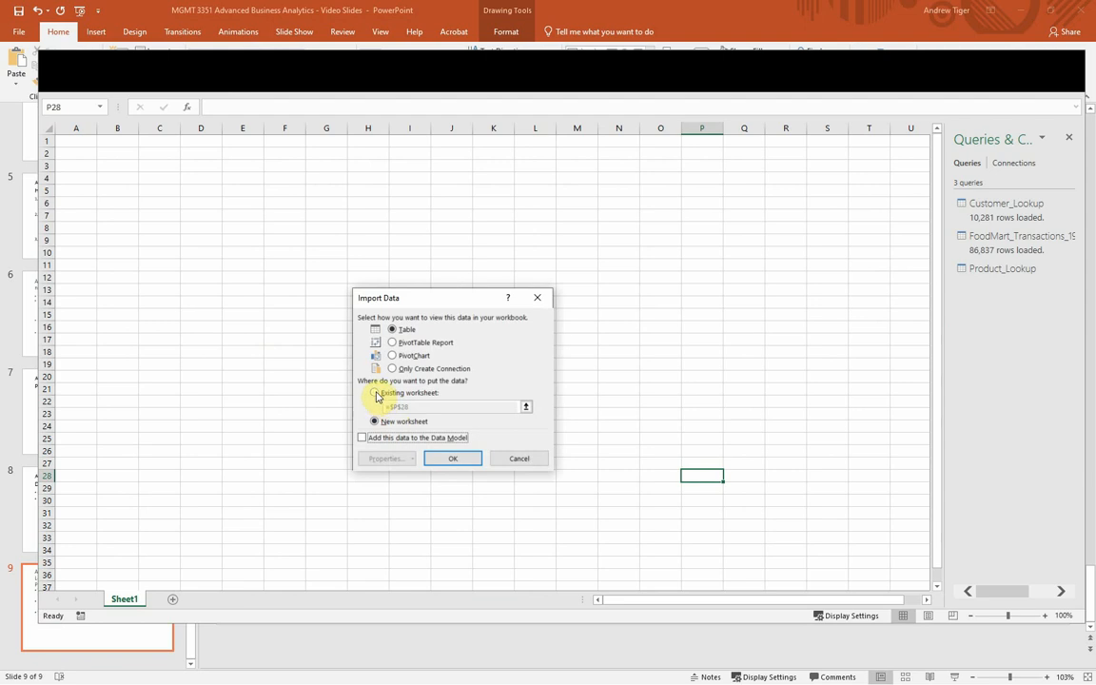
{"action": "left_click", "coordinate": [394, 369]}
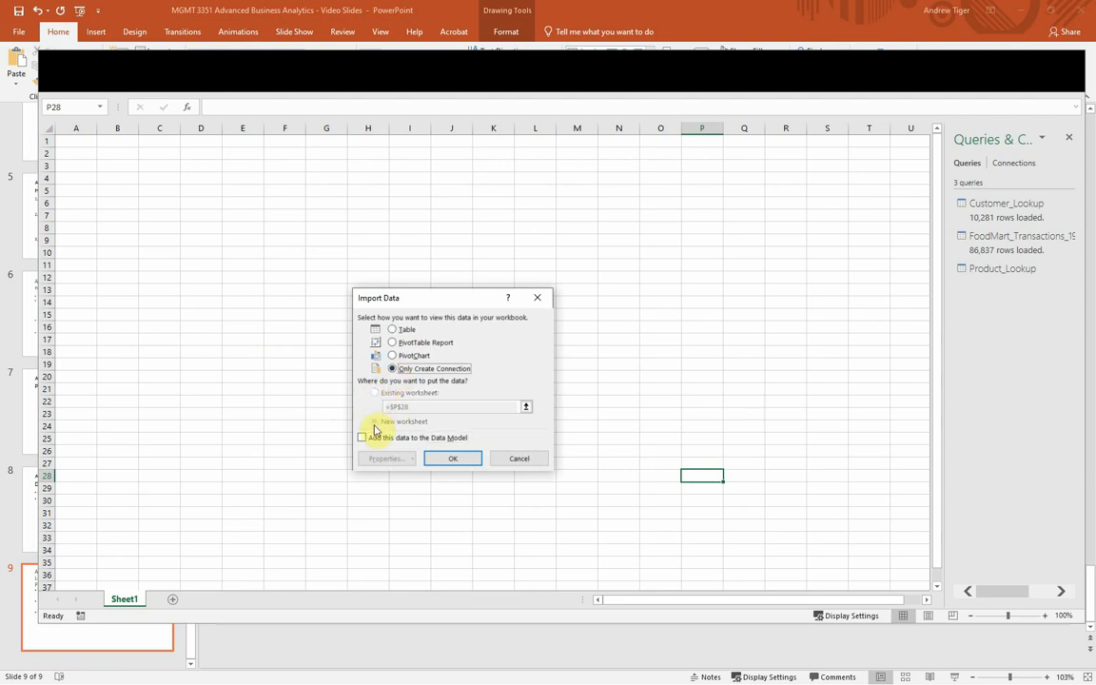
{"action": "left_click", "coordinate": [363, 438]}
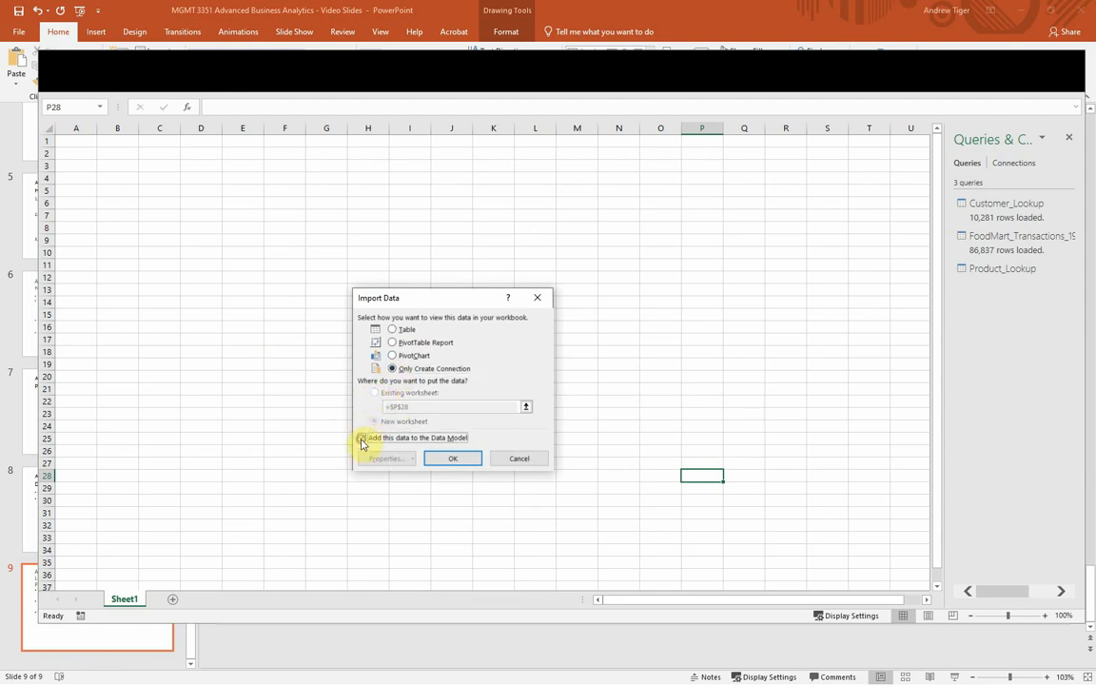
{"action": "left_click", "coordinate": [456, 459]}
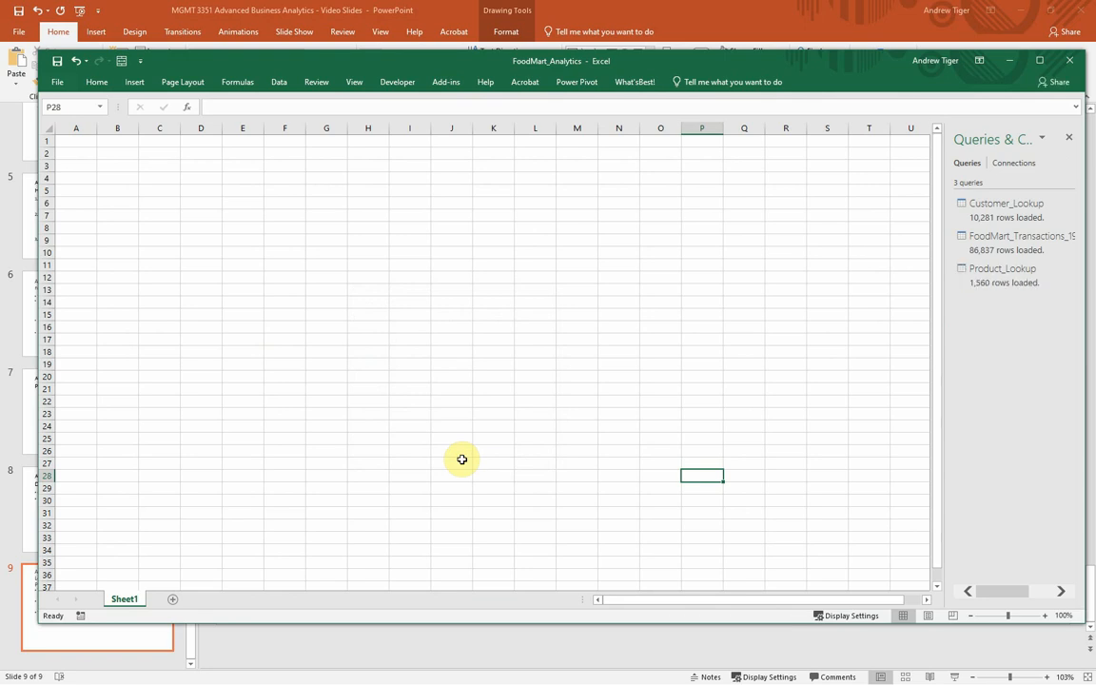
Import the Store_Lookup CSV file from the FoodMart_CSV_Files folder and open it for editing in Power Query
{"action": "left_click", "coordinate": [278, 82]}
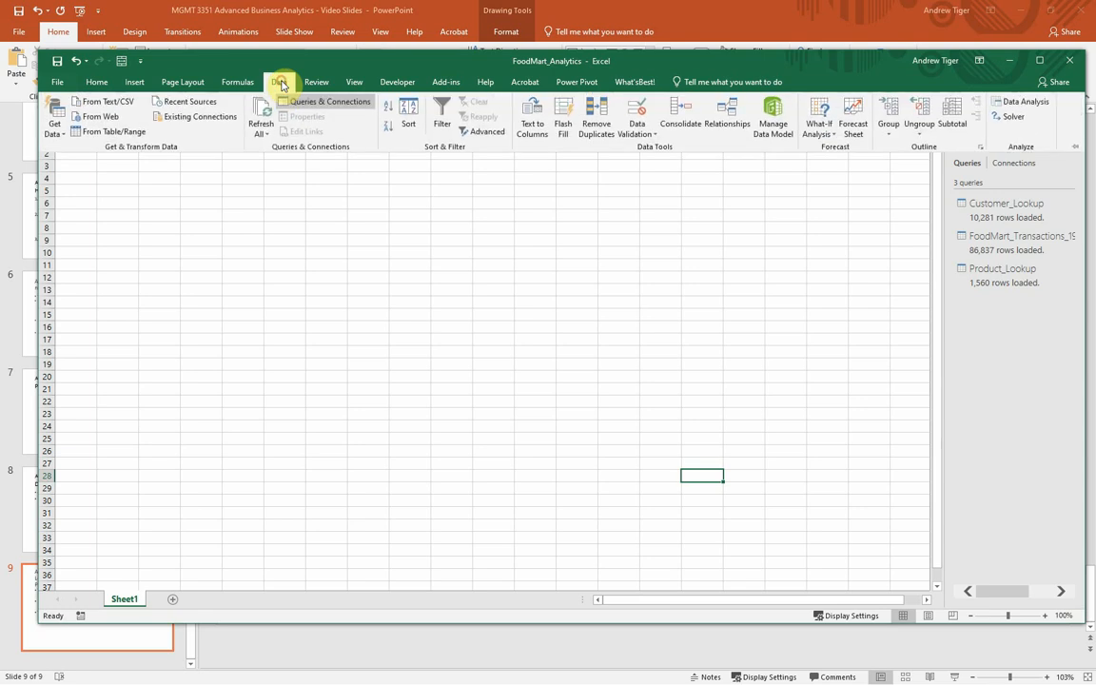
{"action": "left_click", "coordinate": [60, 135]}
{"action": "mouse_move", "coordinate": [69, 155]}
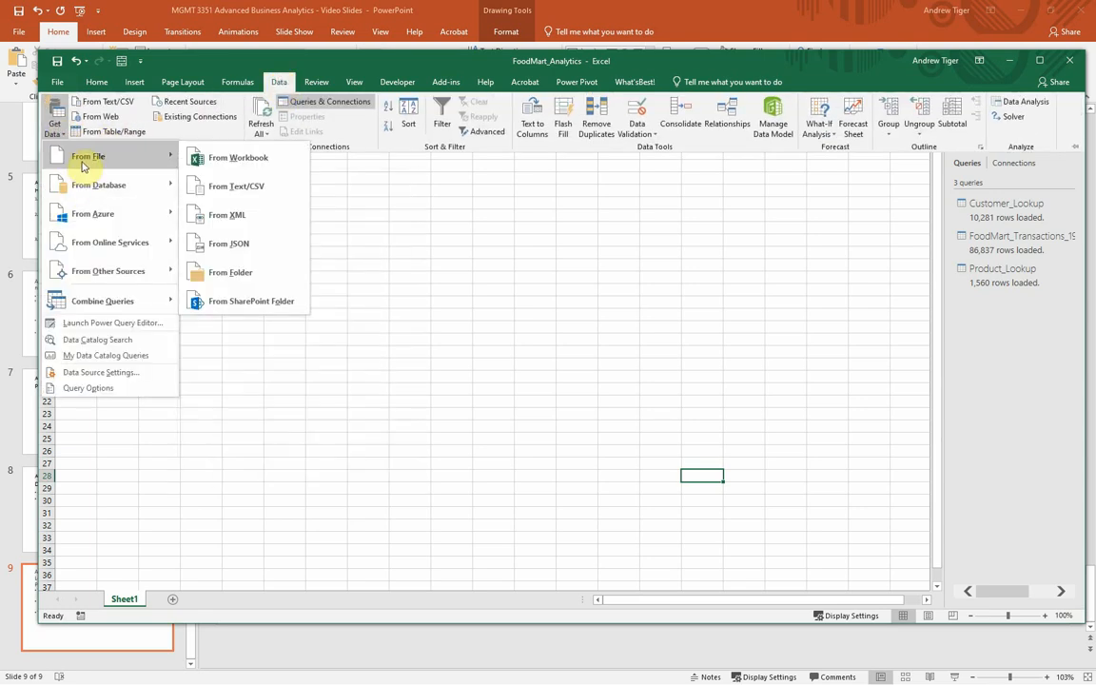
{"action": "left_click", "coordinate": [262, 187]}
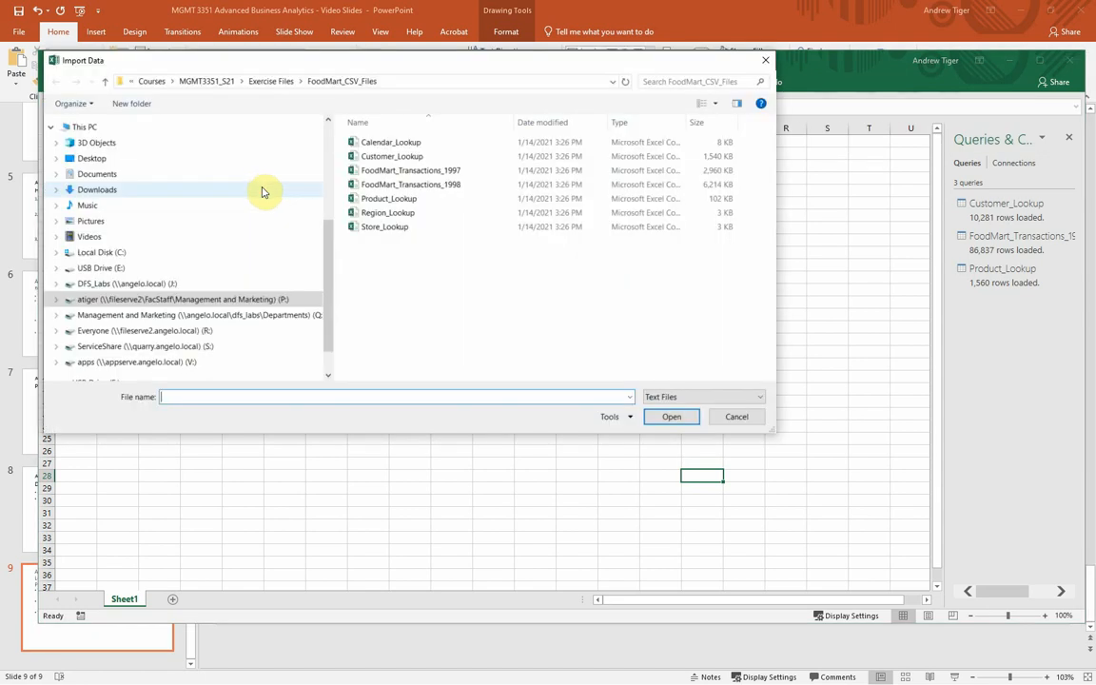
{"action": "left_click", "coordinate": [378, 216]}
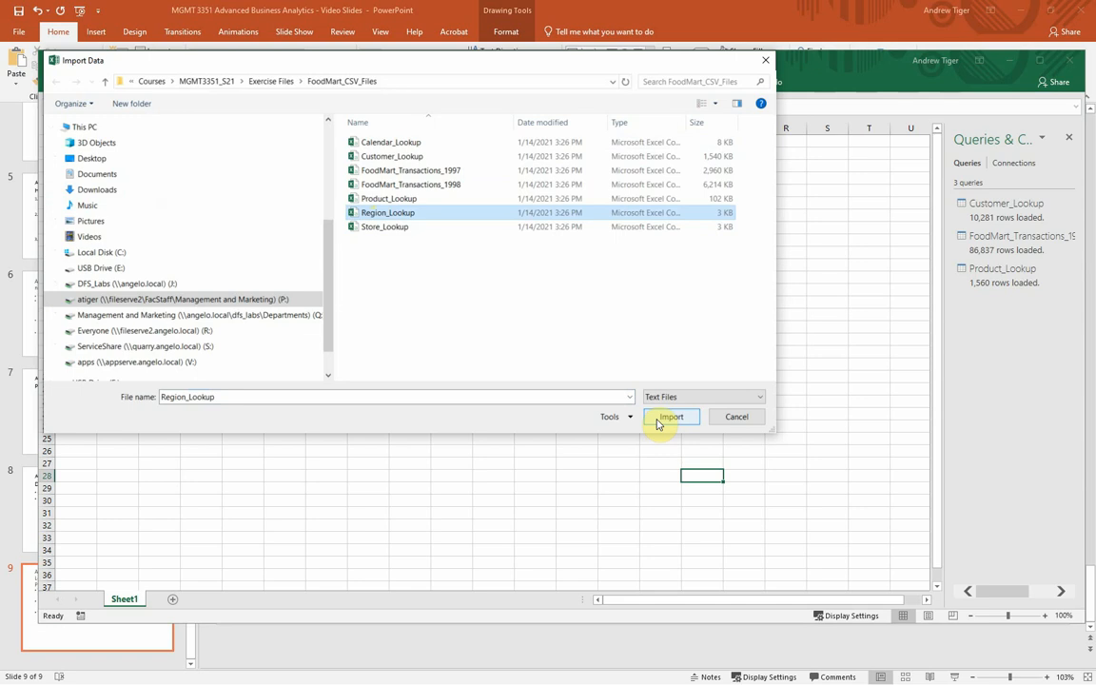
{"action": "left_click", "coordinate": [379, 229]}
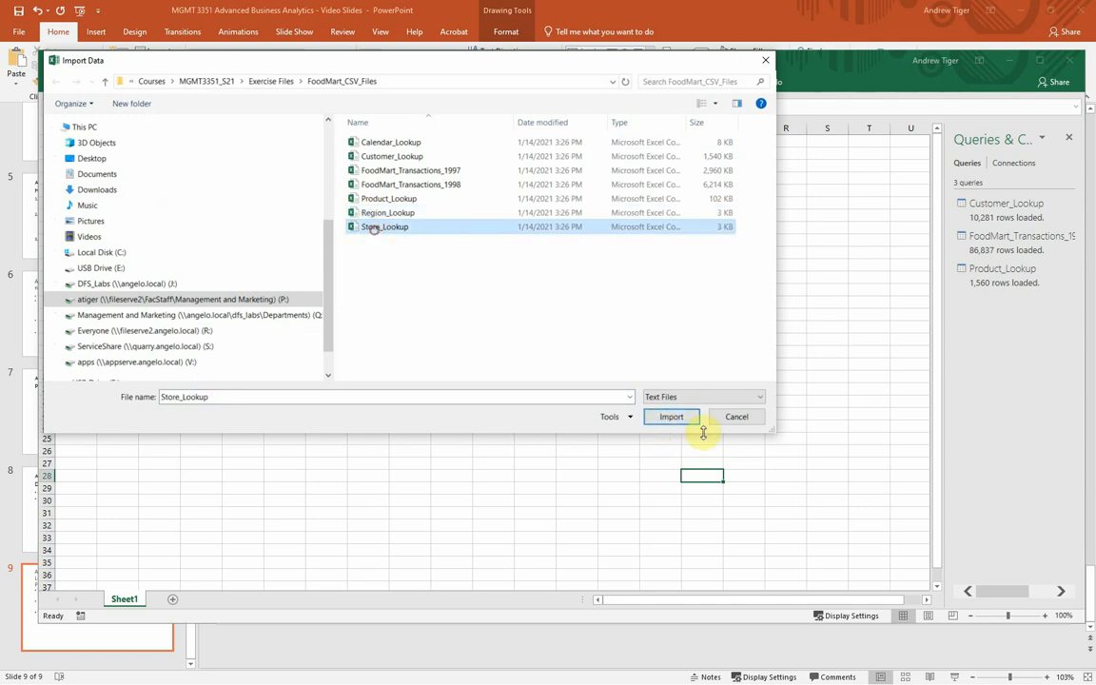
{"action": "left_click", "coordinate": [654, 417]}
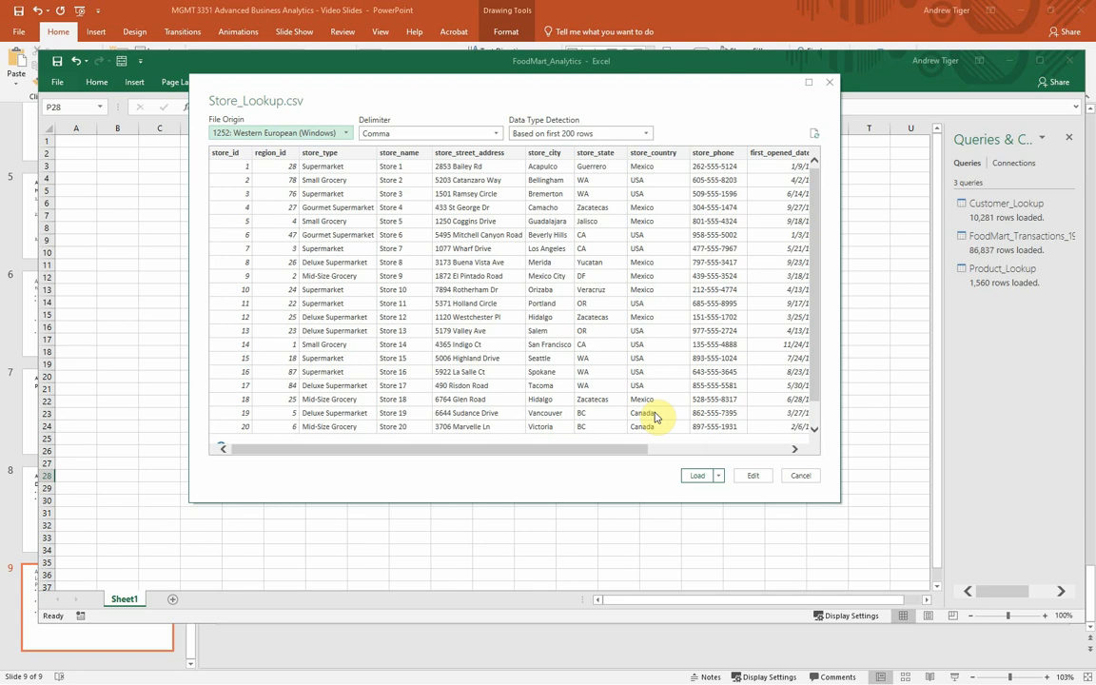
{"action": "left_click", "coordinate": [752, 476]}
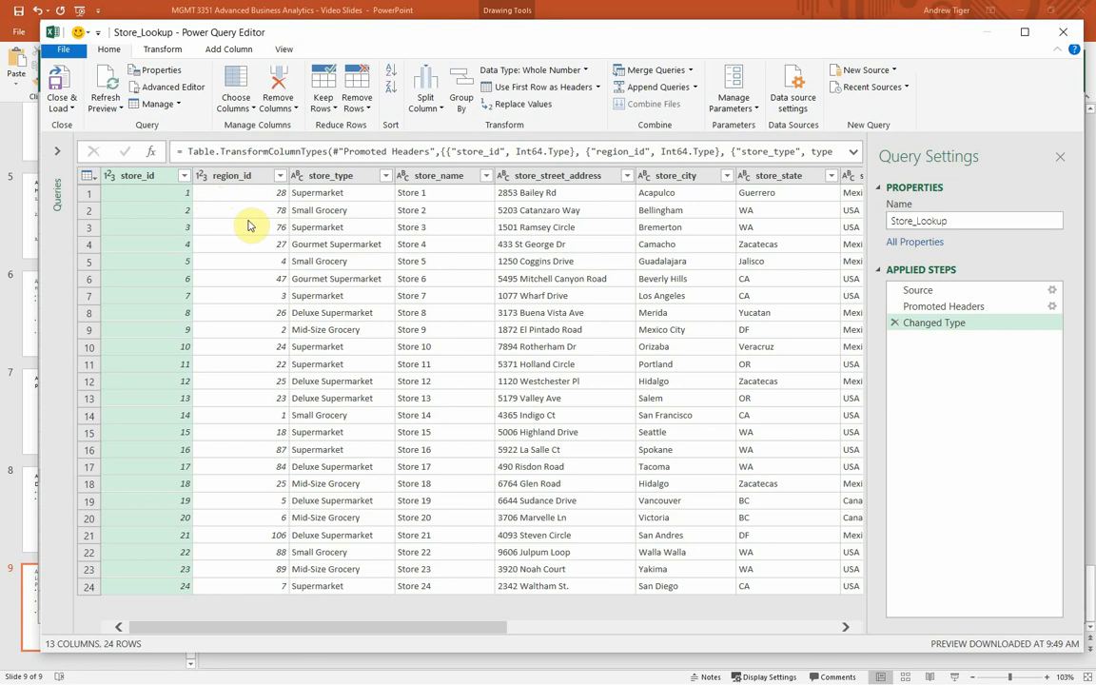
Load the Store_Lookup query as a connection only and add it to the Data Model
{"action": "left_click", "coordinate": [62, 107]}
{"action": "left_click", "coordinate": [59, 125]}
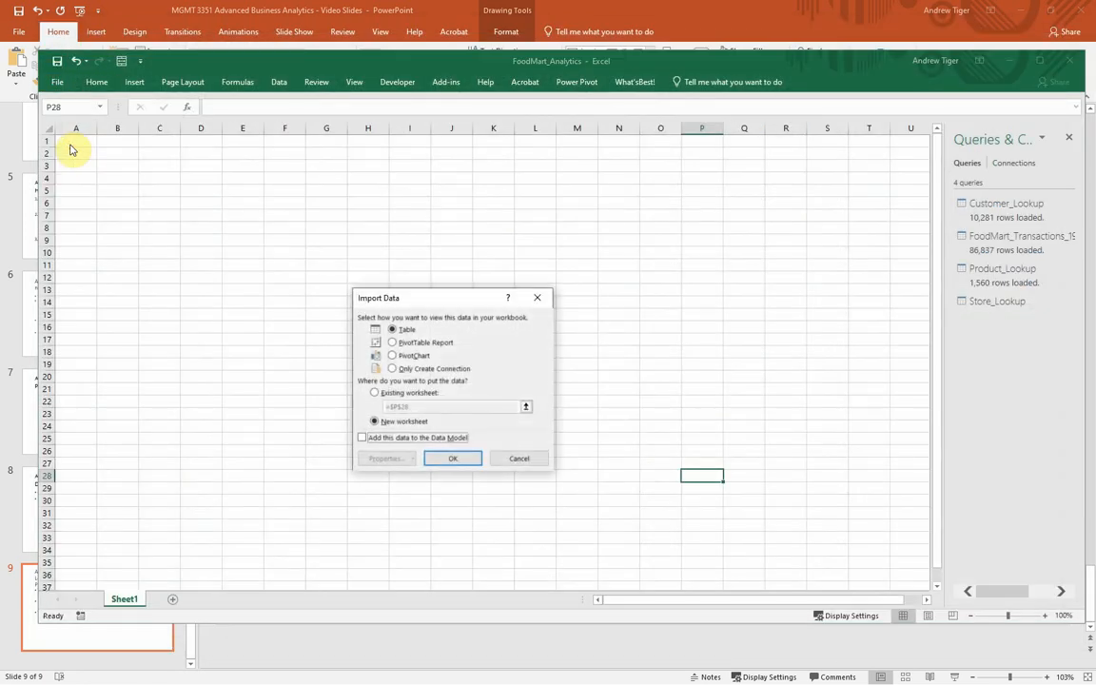
{"action": "left_click", "coordinate": [392, 369]}
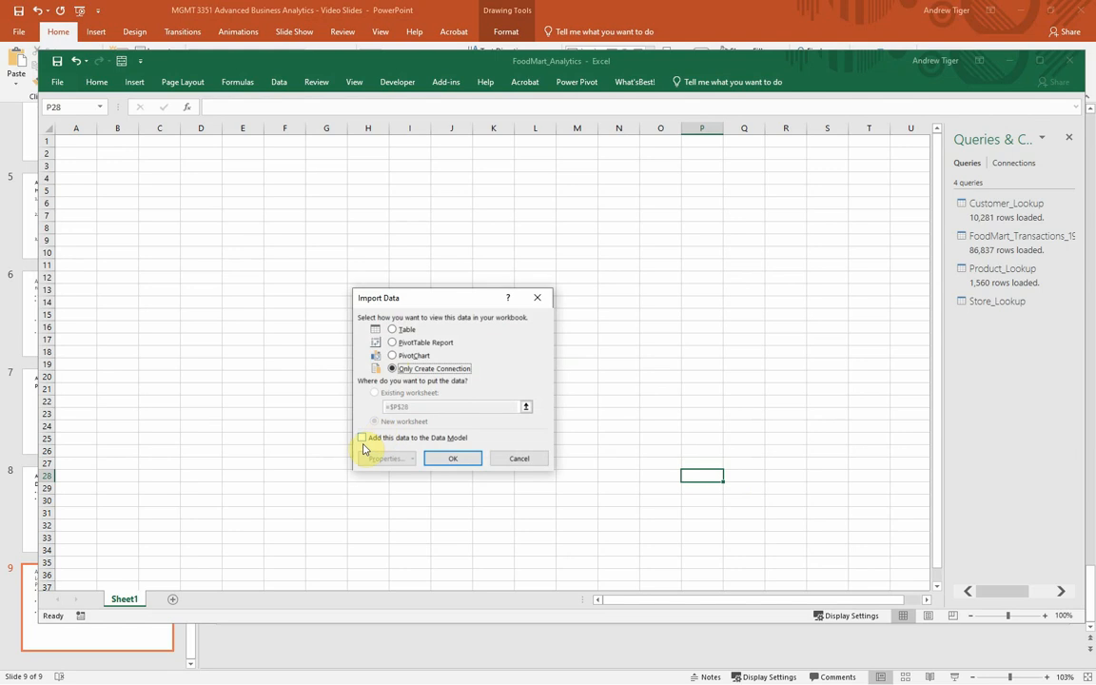
{"action": "left_click", "coordinate": [362, 437]}
{"action": "left_click", "coordinate": [452, 459]}
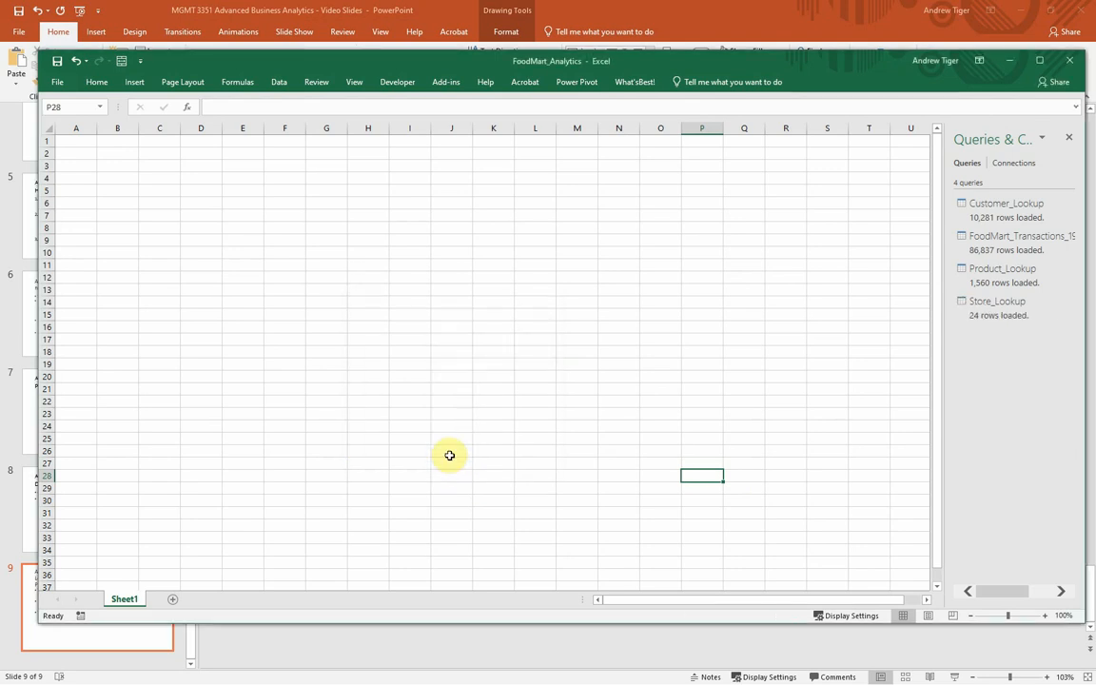
Import the Calendar_Lookup CSV file from the FoodMart_CSV_Files folder and open it for editing in Power Query
{"action": "left_click", "coordinate": [284, 83]}
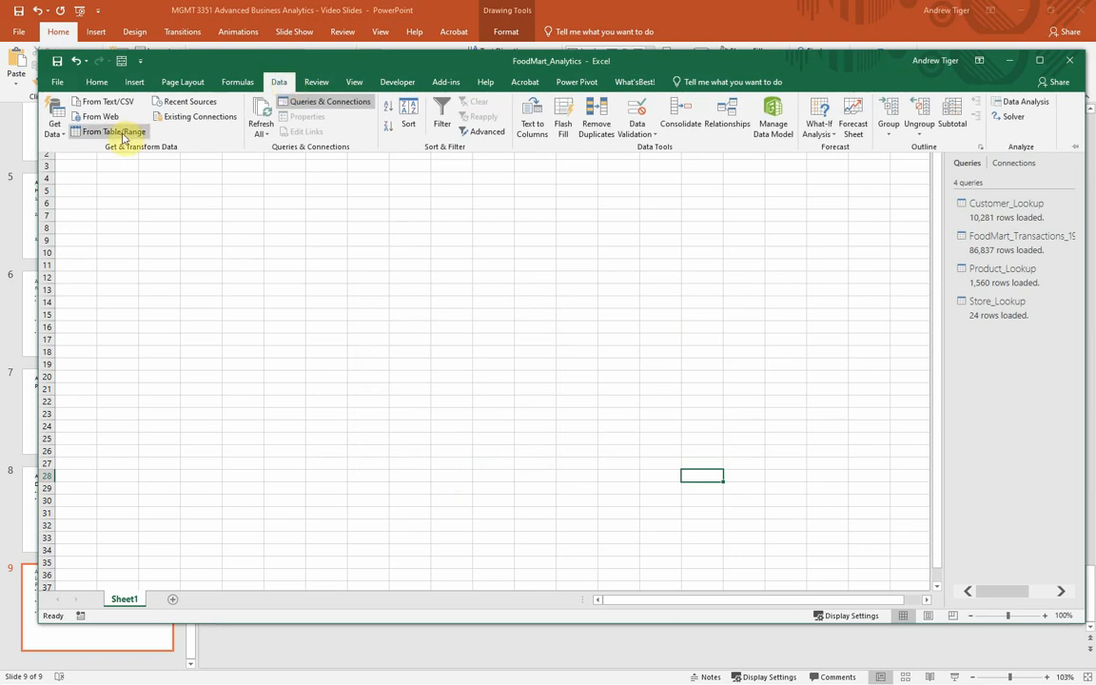
{"action": "left_click", "coordinate": [59, 133]}
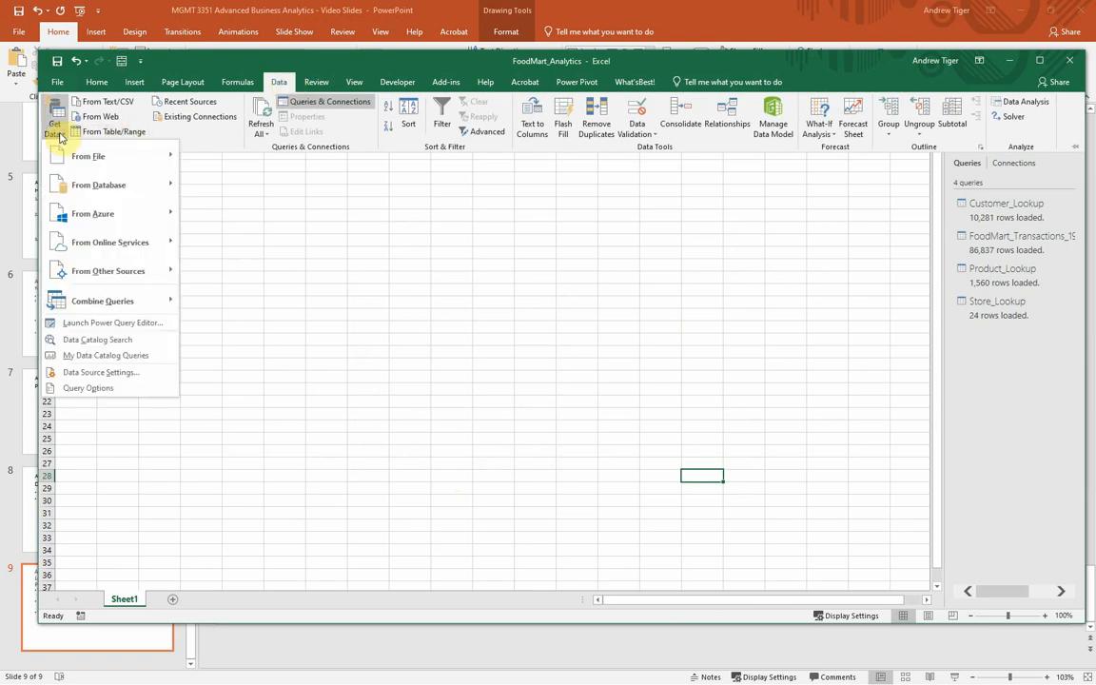
{"action": "mouse_move", "coordinate": [88, 156]}
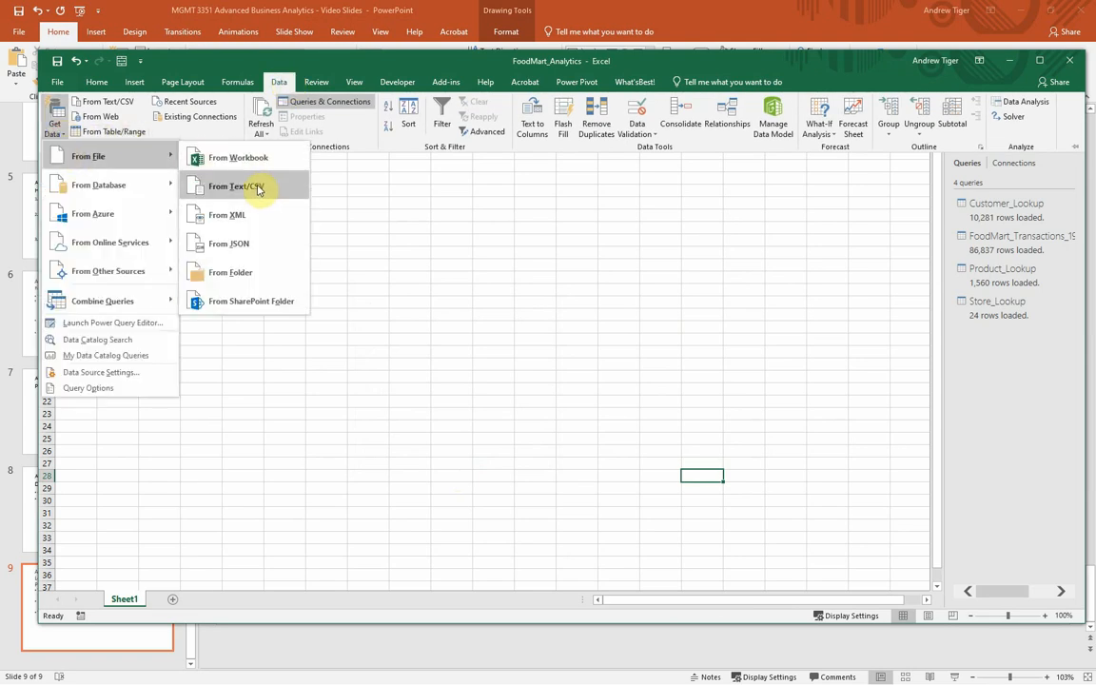
{"action": "left_click", "coordinate": [259, 186]}
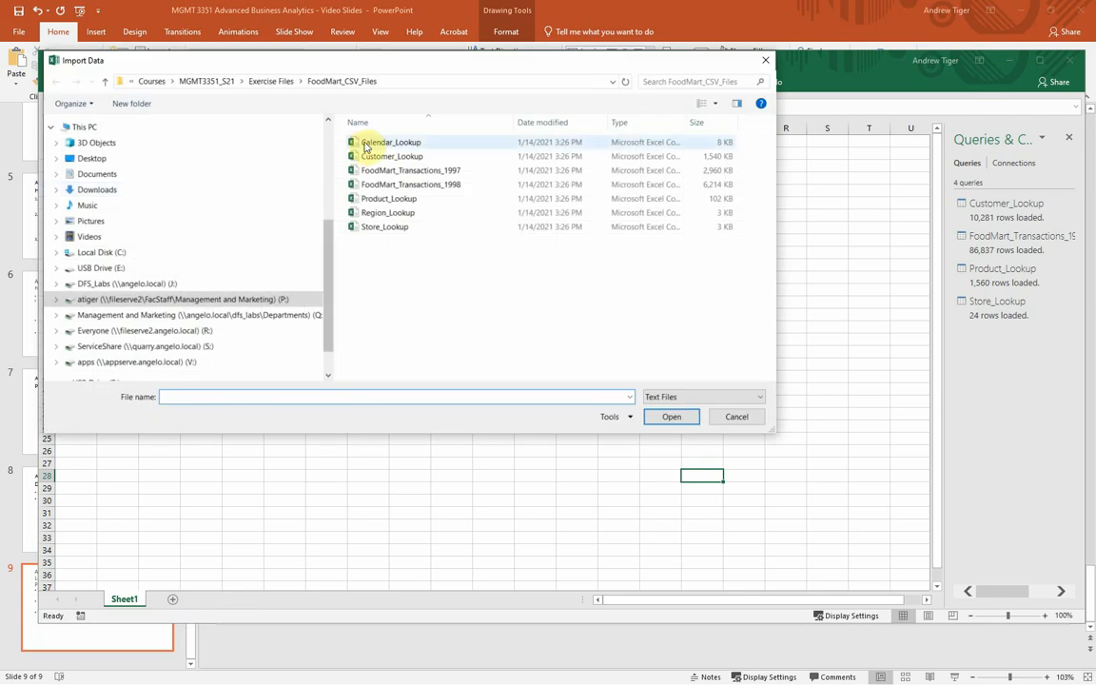
{"action": "left_click", "coordinate": [671, 416]}
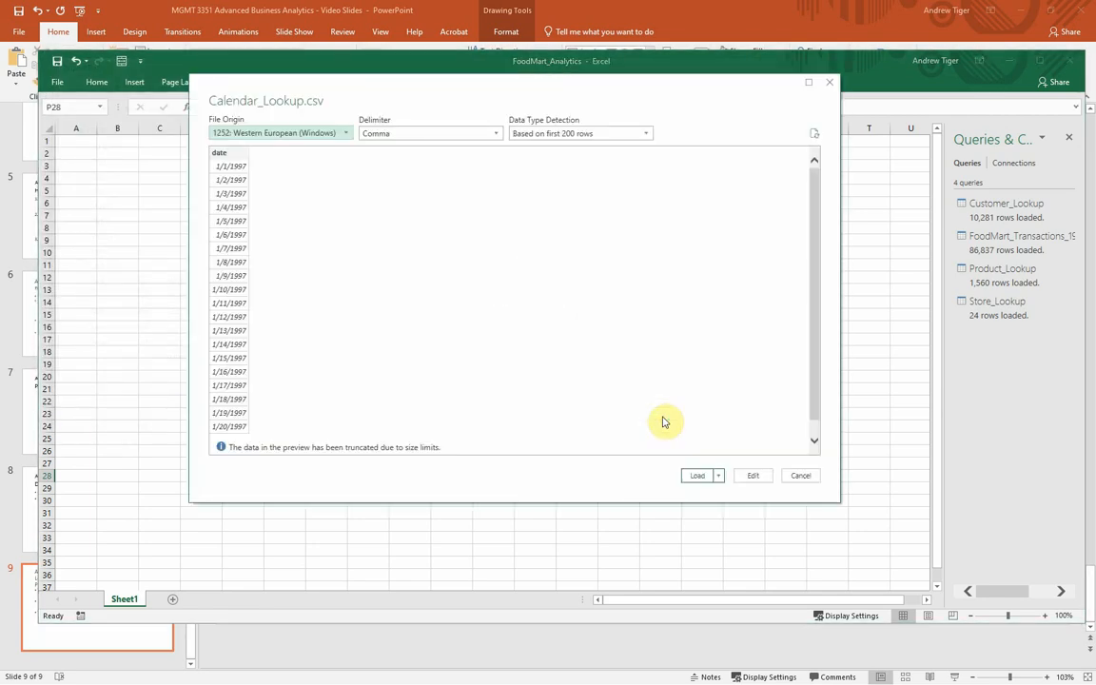
{"action": "left_click", "coordinate": [755, 478]}
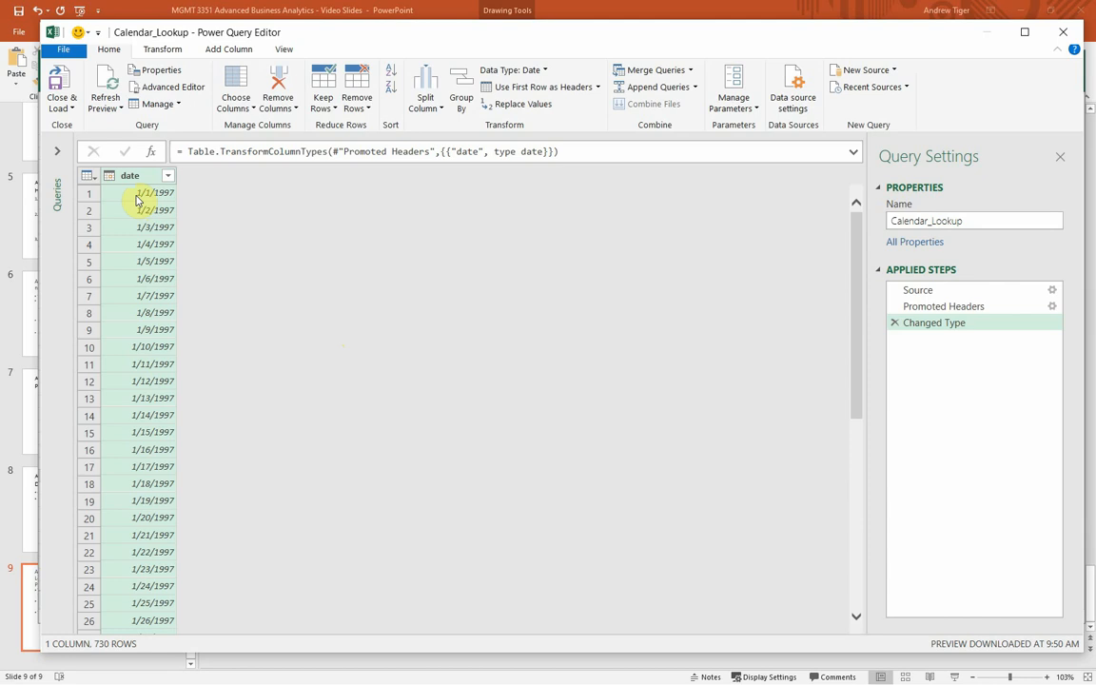
Examine the date column of Calendar_Lookup and its list of filter values to check which dates are covered, leaving it unfiltered
{"action": "left_click_drag", "start_coordinate": [854, 252], "coordinate": [859, 595]}
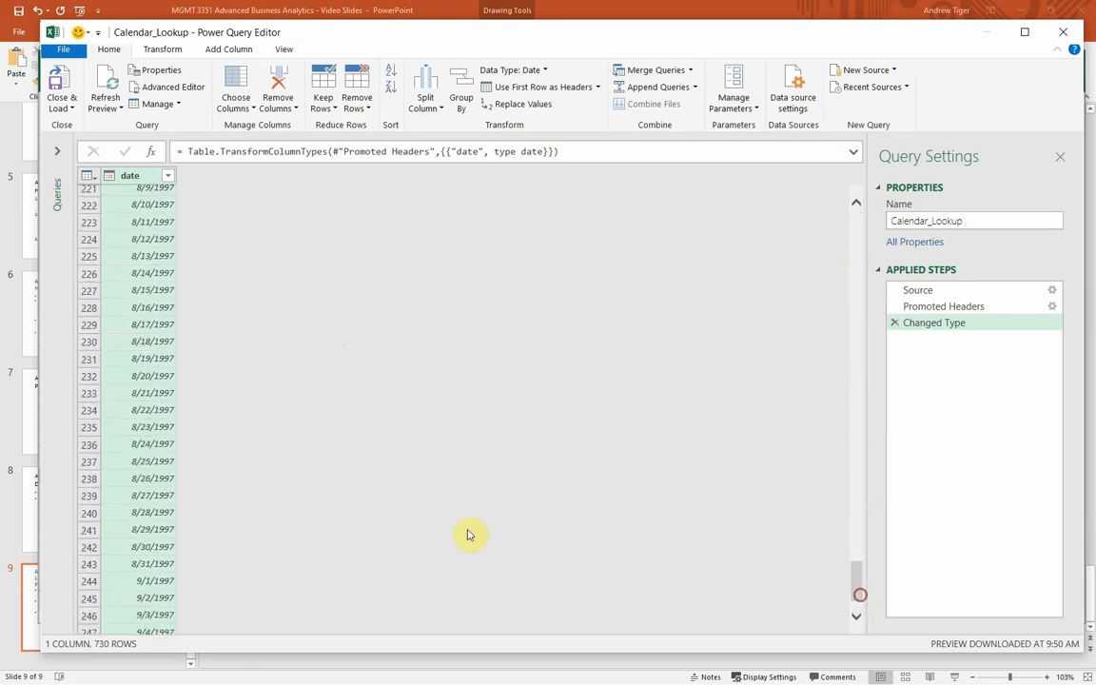
{"action": "left_click", "coordinate": [157, 462]}
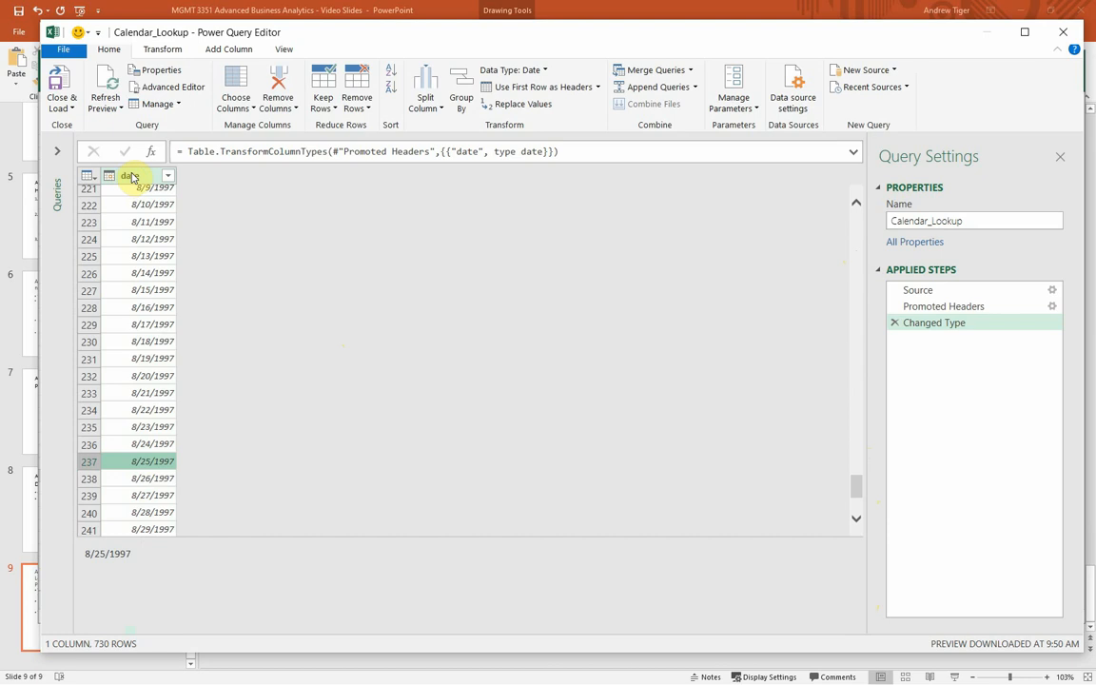
{"action": "left_click", "coordinate": [167, 176]}
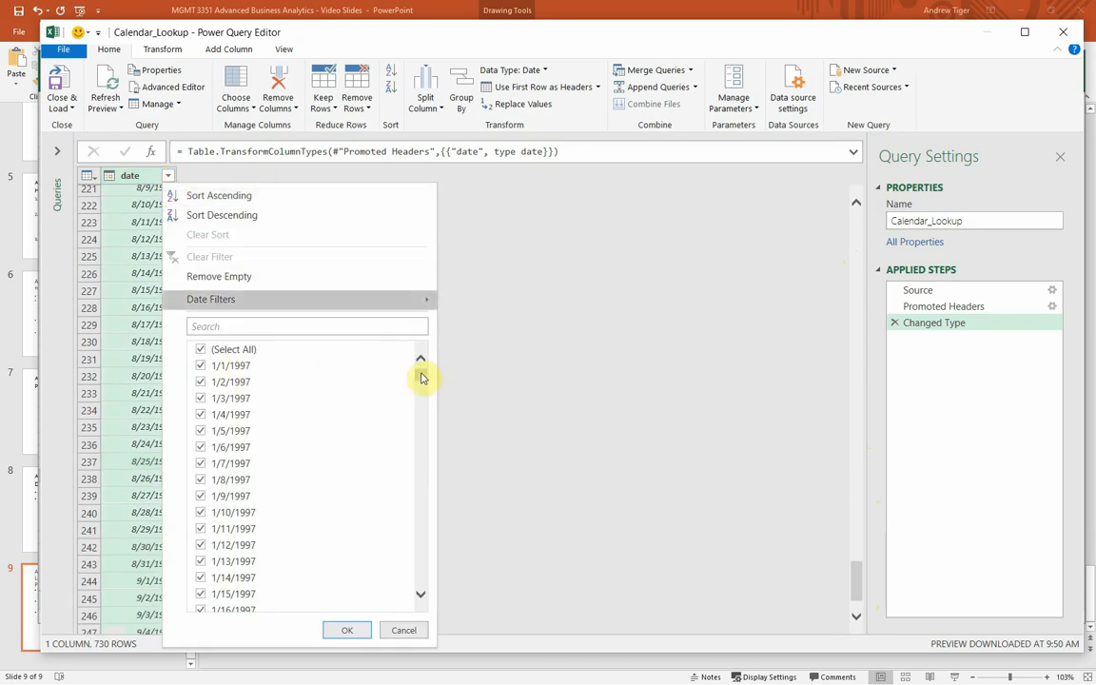
{"action": "left_click_drag", "start_coordinate": [422, 378], "coordinate": [437, 630]}
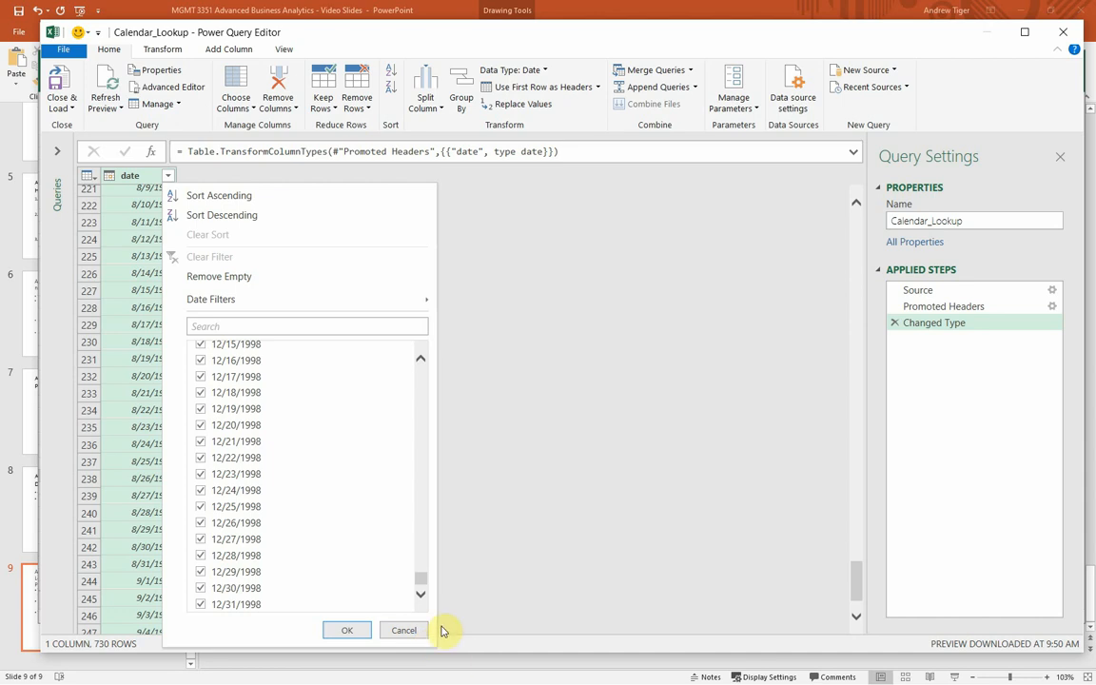
{"action": "left_click", "coordinate": [404, 630]}
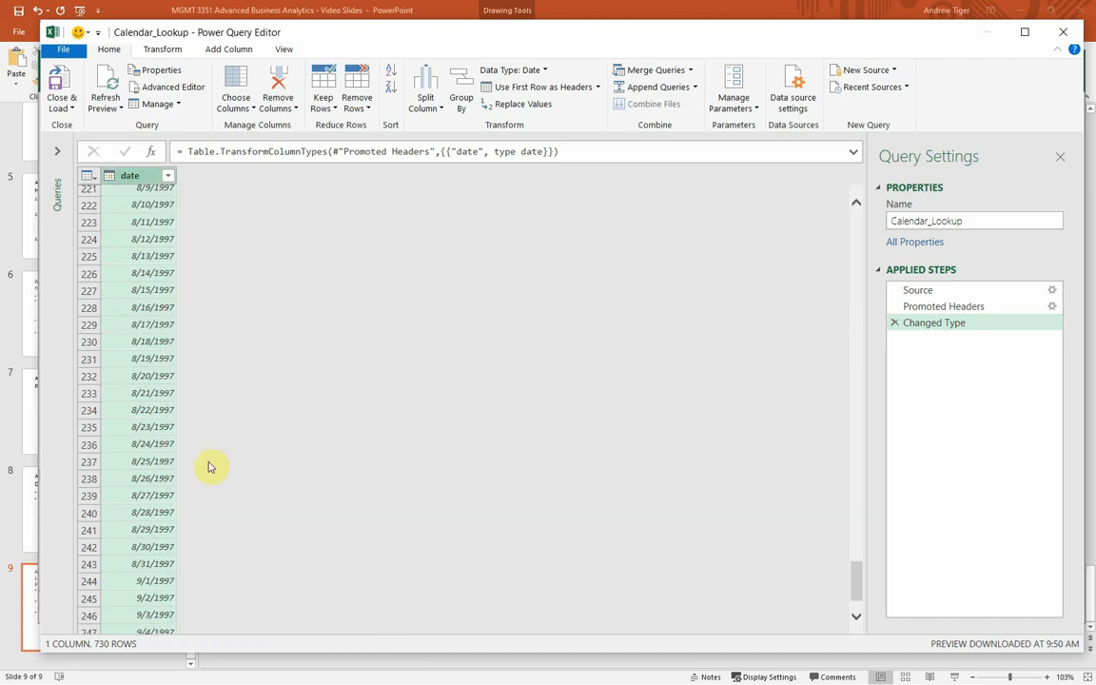
{"action": "left_click", "coordinate": [143, 206]}
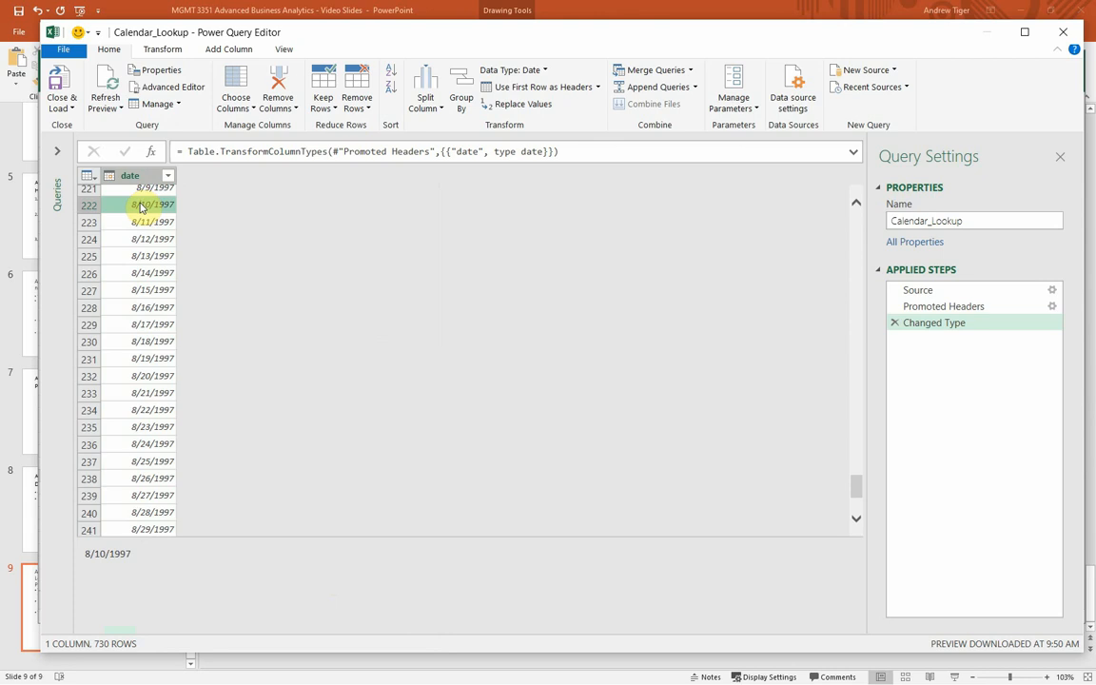
{"action": "left_click", "coordinate": [150, 246]}
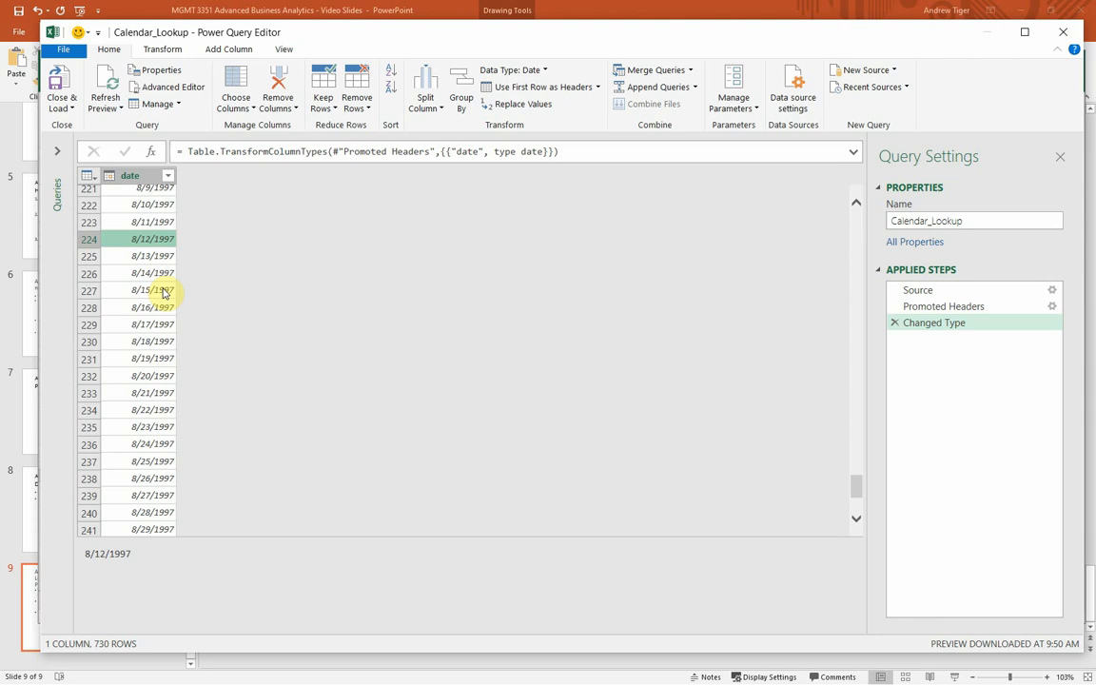
Load the Calendar_Lookup query as a connection only and add it to the Data Model
{"action": "left_click", "coordinate": [61, 107]}
{"action": "left_click", "coordinate": [82, 143]}
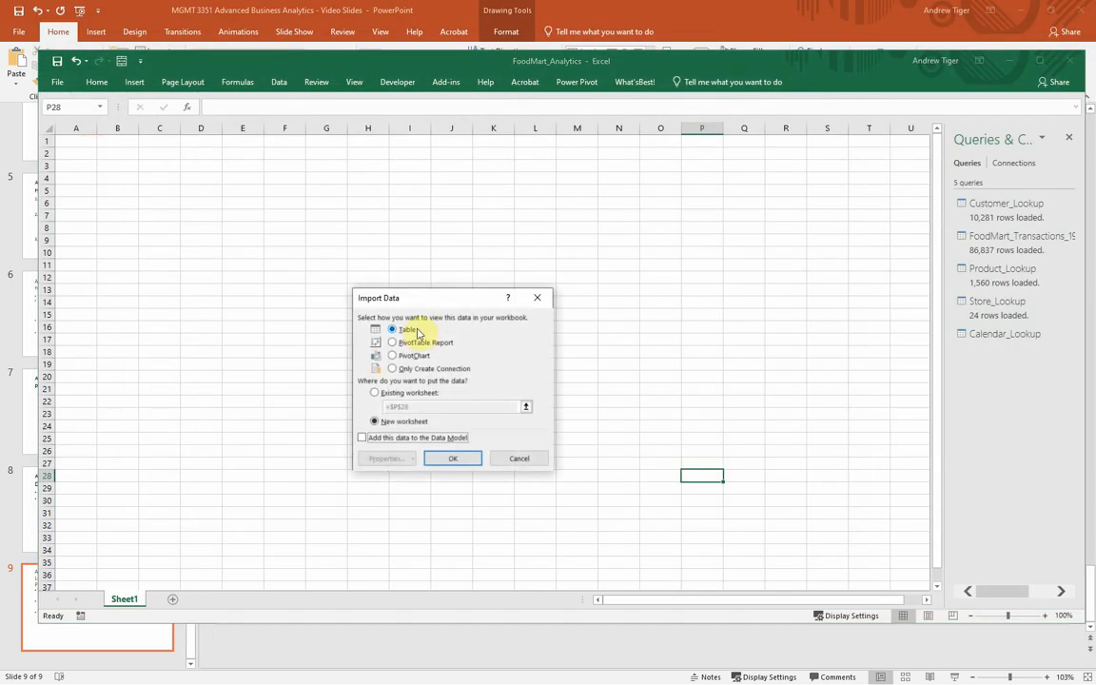
{"action": "left_click", "coordinate": [393, 369]}
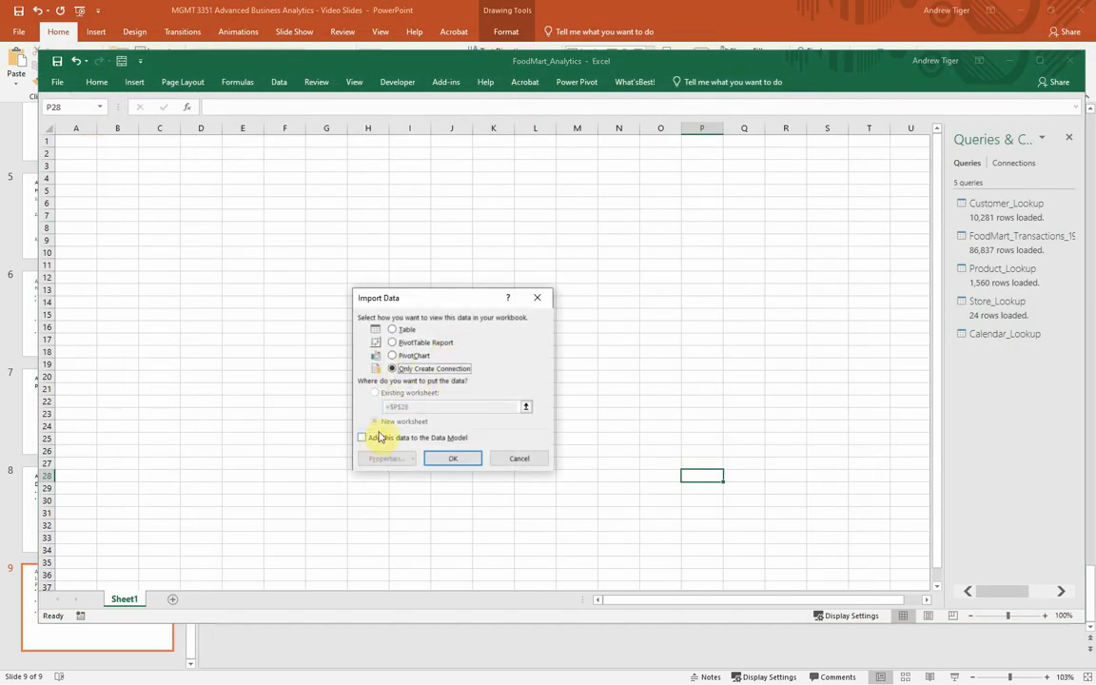
{"action": "left_click", "coordinate": [362, 438]}
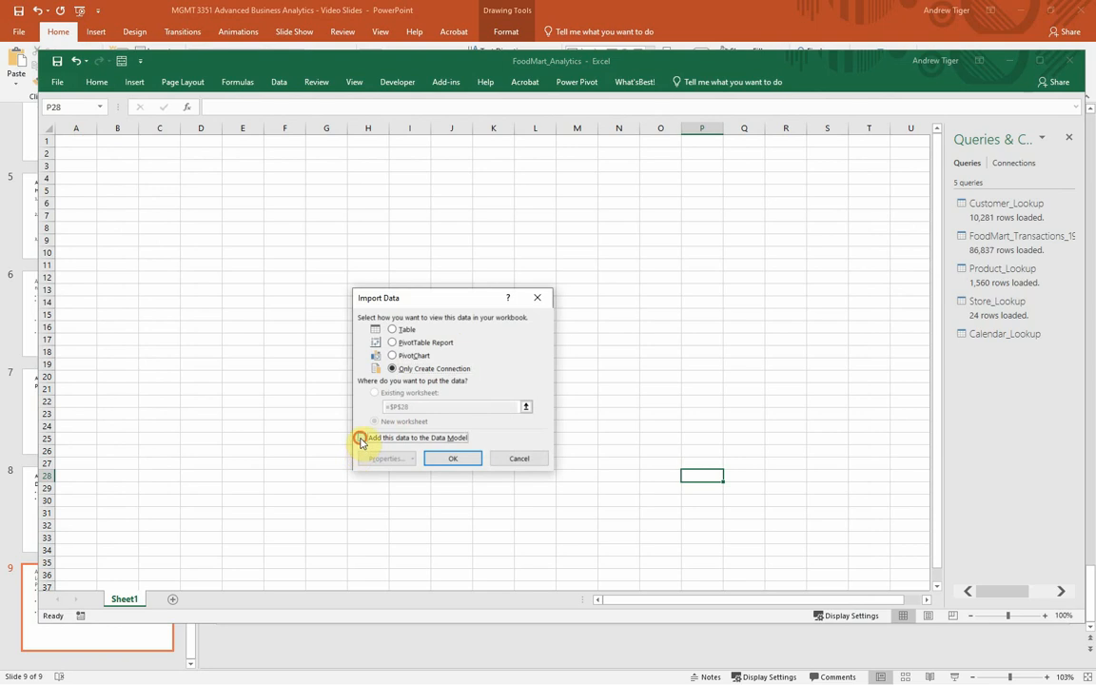
{"action": "left_click", "coordinate": [456, 461]}
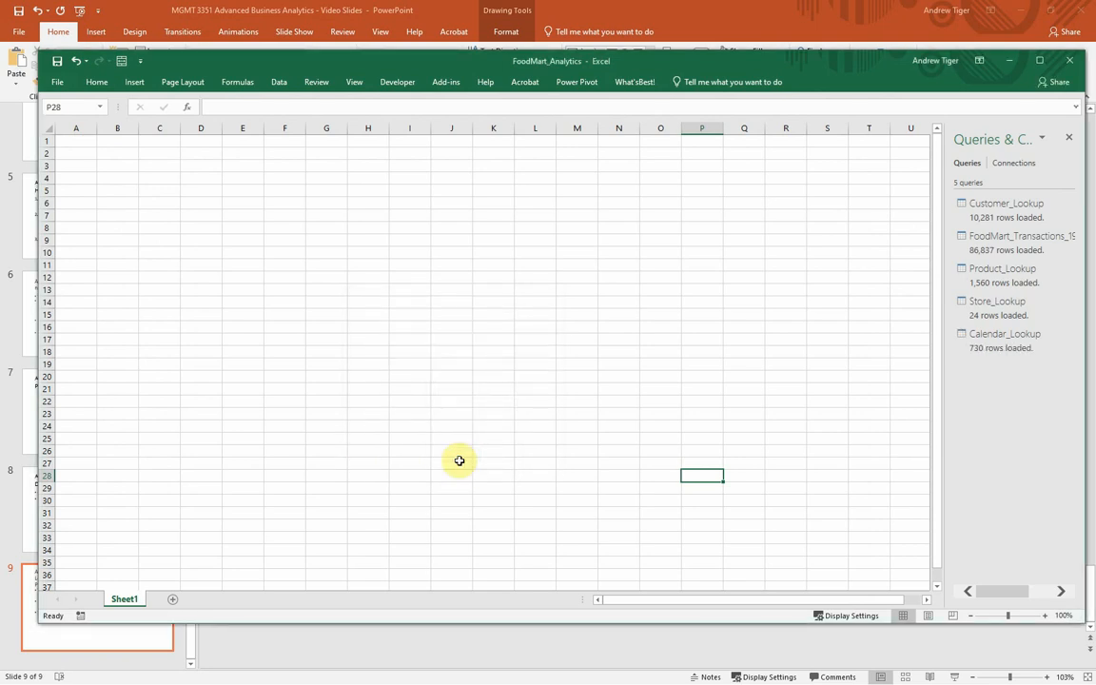
Open the workbook's Data Model in Power Pivot to view the loaded tables, and close it again
{"action": "left_click", "coordinate": [577, 83]}
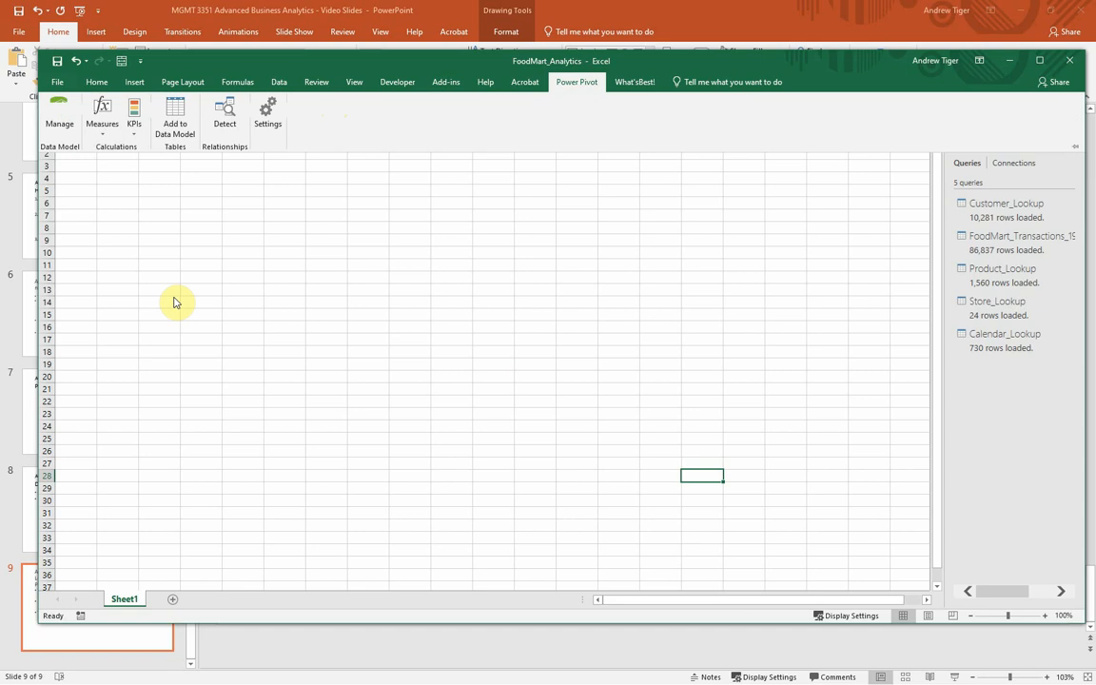
{"action": "left_click", "coordinate": [57, 106]}
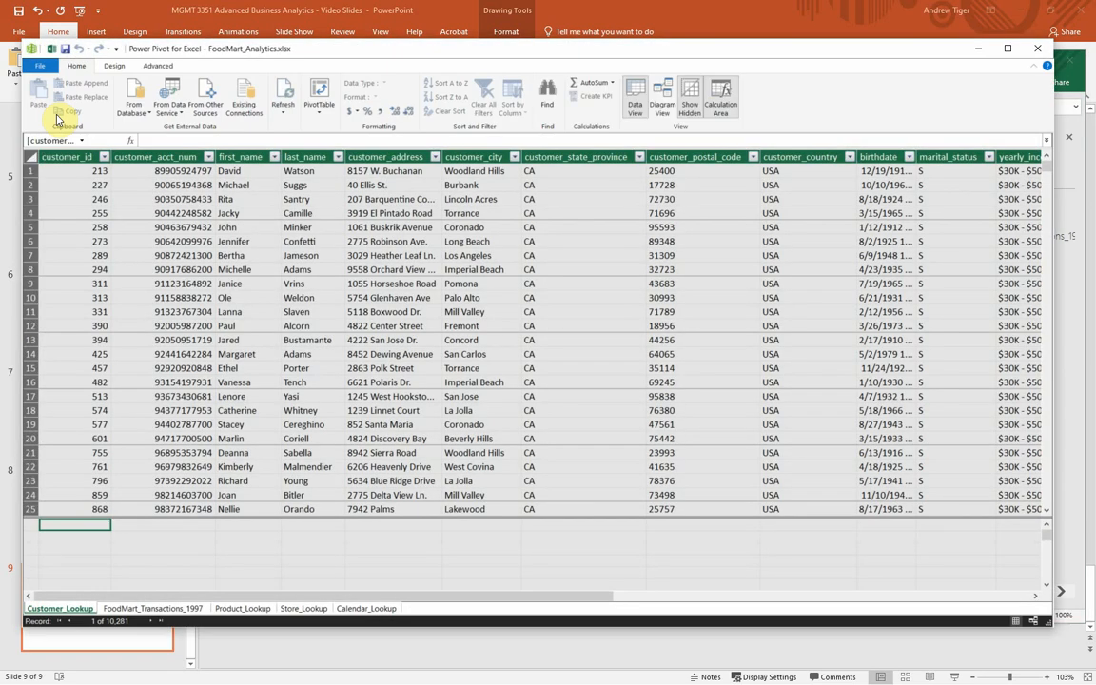
{"action": "left_click", "coordinate": [1039, 48]}
{"action": "left_click", "coordinate": [574, 83]}
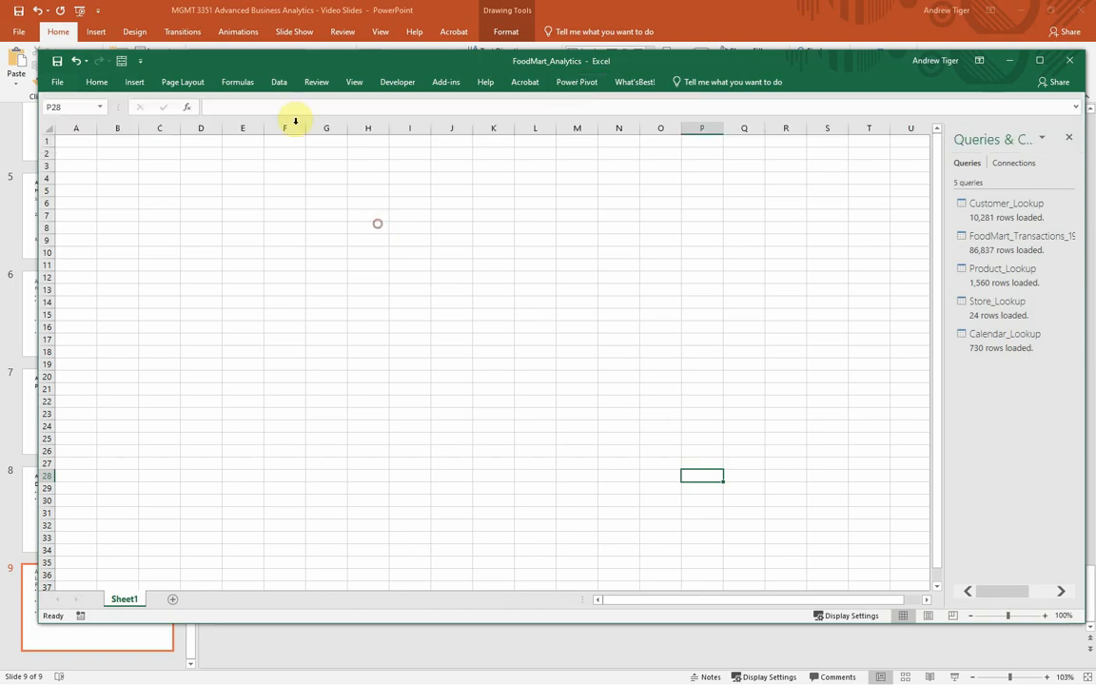
Reopen the Data Model to review the Store_Lookup and Calendar_Lookup tables and the diagram of all tables, and close it
{"action": "left_click", "coordinate": [279, 83]}
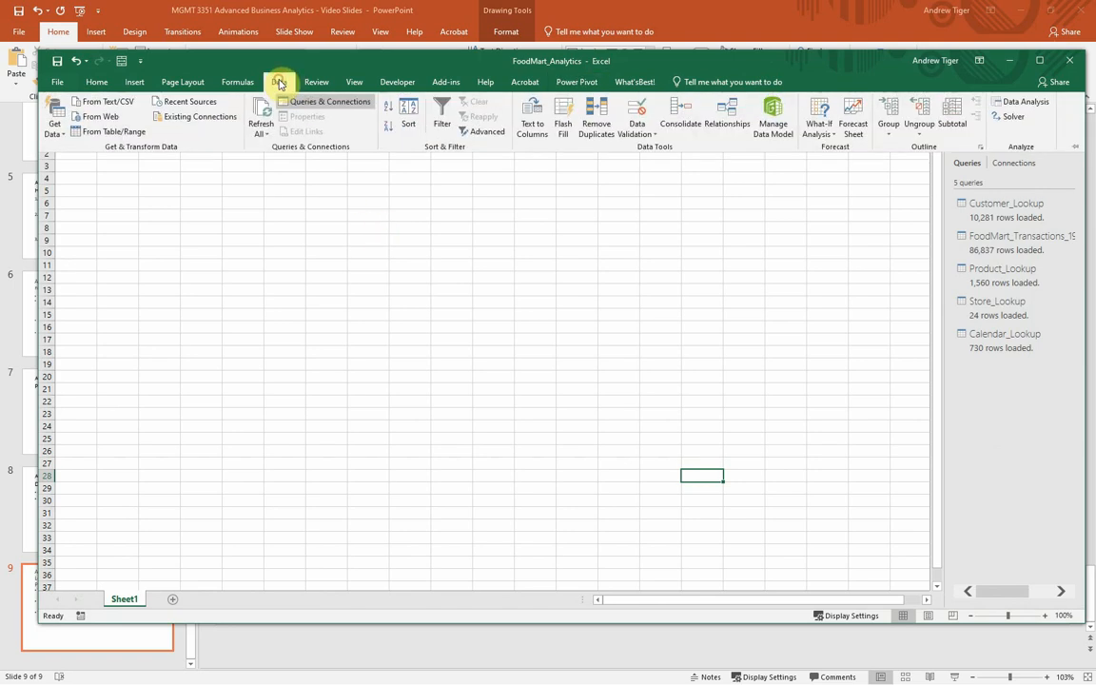
{"action": "left_click", "coordinate": [773, 122]}
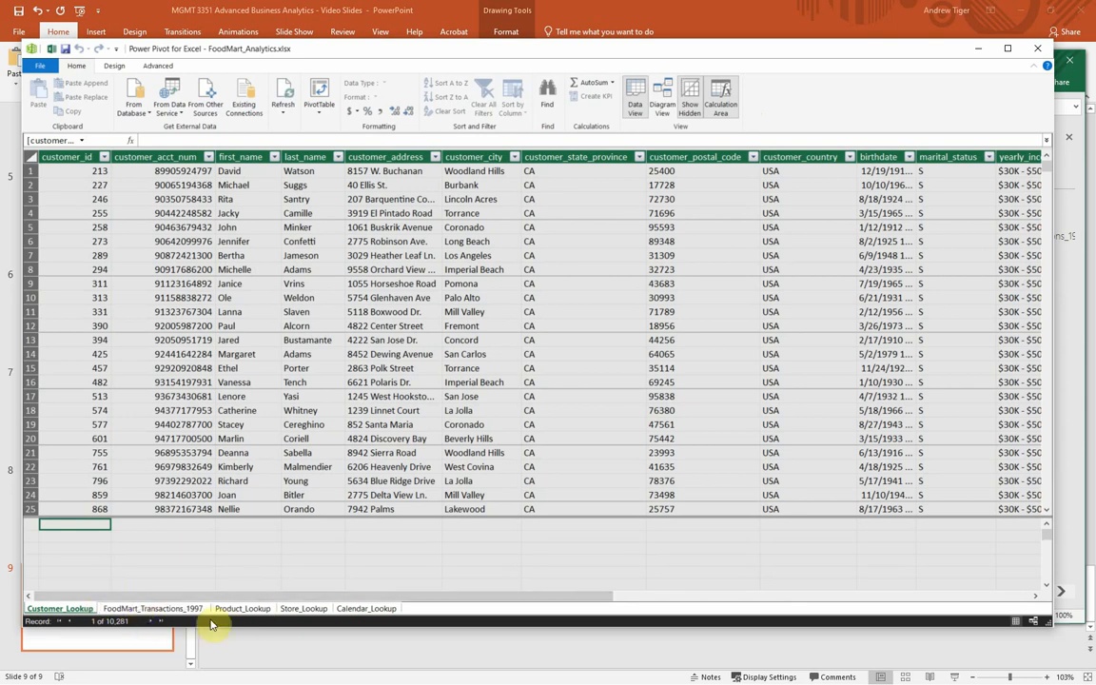
{"action": "left_click", "coordinate": [358, 609]}
{"action": "left_click", "coordinate": [311, 609]}
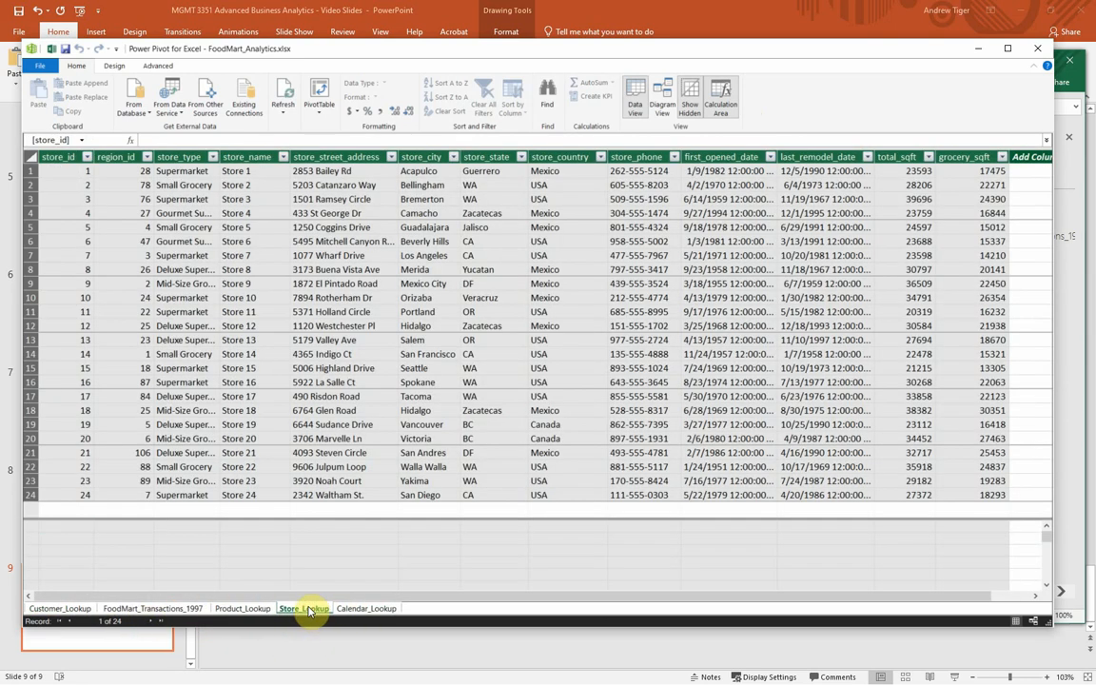
{"action": "left_click", "coordinate": [350, 610]}
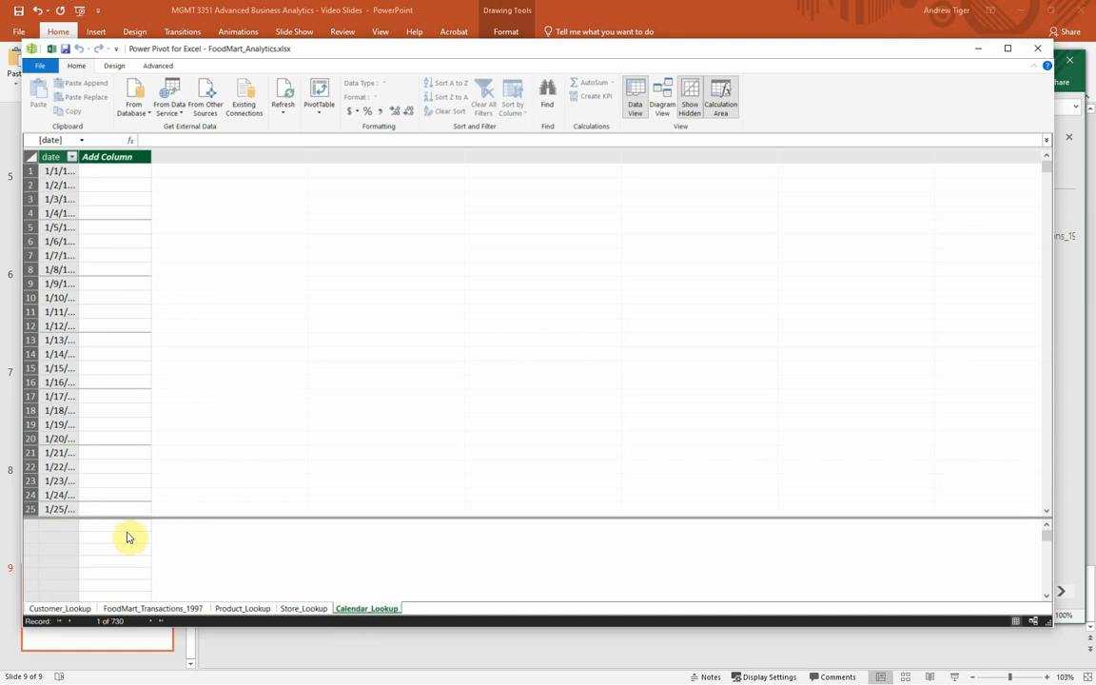
{"action": "left_click", "coordinate": [659, 105]}
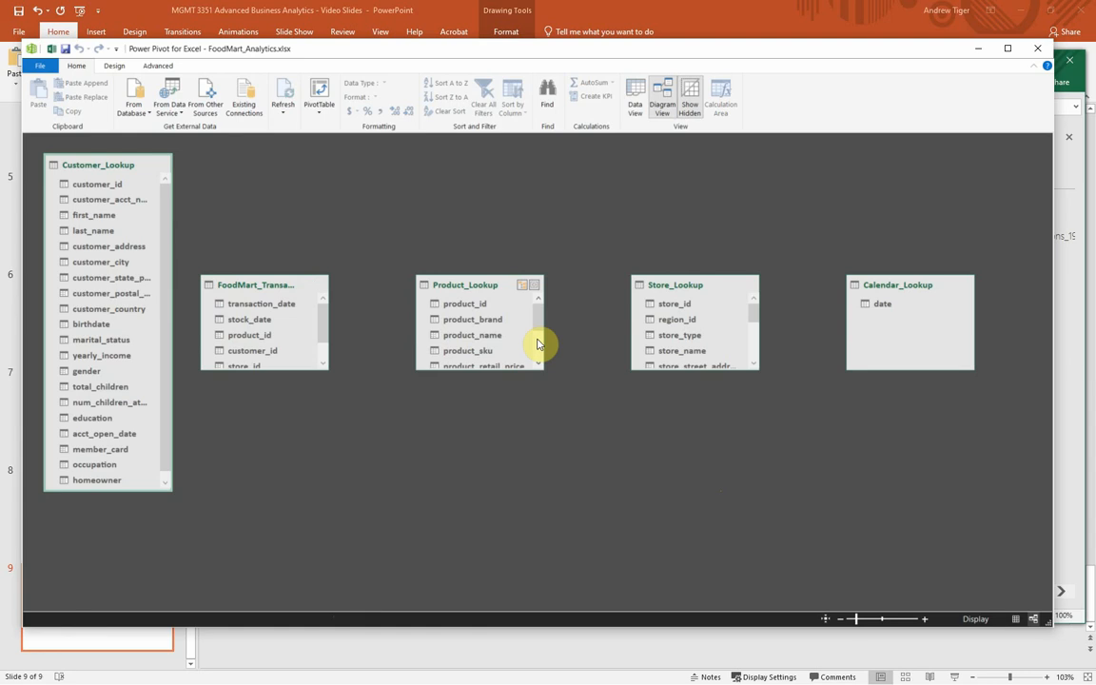
{"action": "left_click", "coordinate": [1038, 48]}
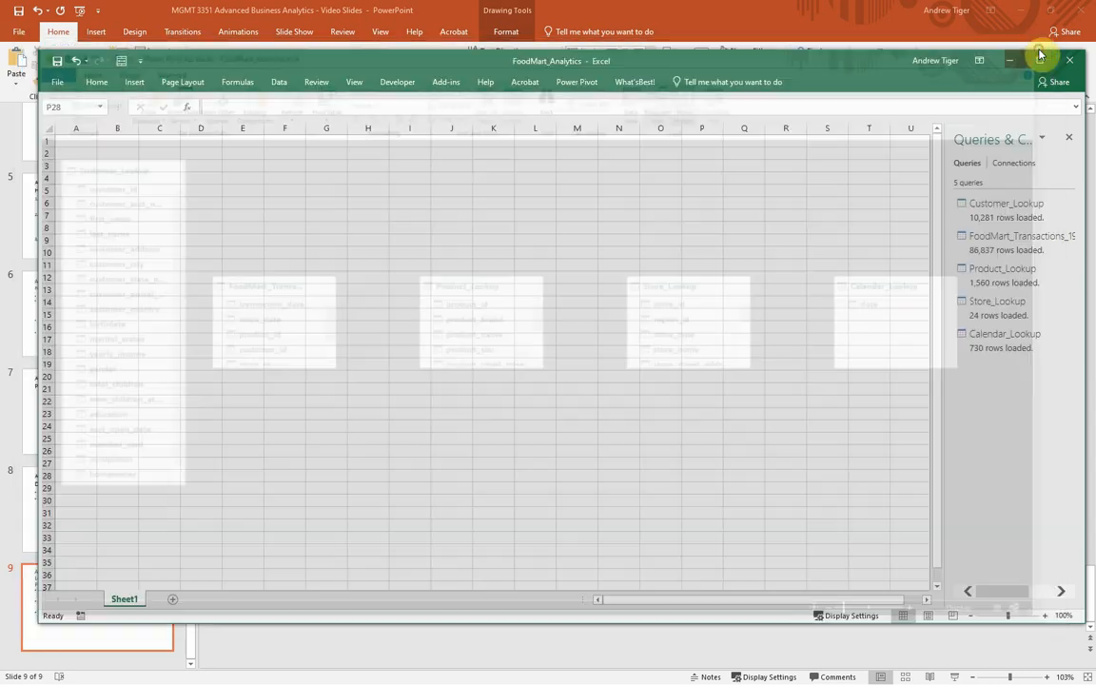